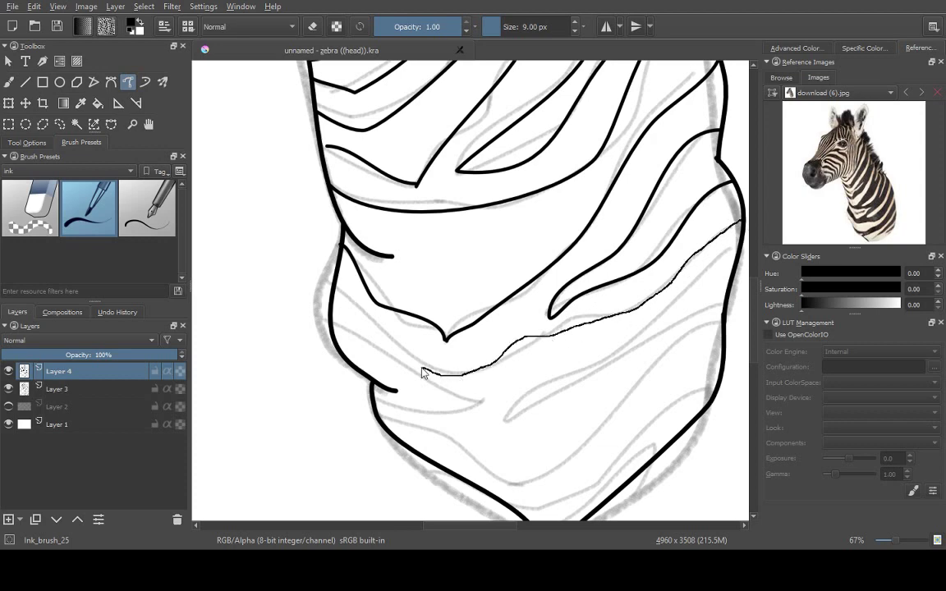
# - Ink the wide V-shaped stripe edge and the pointed stripe on the lower neck over the sketch on Layer 4 with the 9 px ink brush
pyautogui.moveTo(421, 374); pyautogui.dragTo(421, 373)
pyautogui.scroll(-2, 421, 373)
pyautogui.scroll(2, 603, 400)
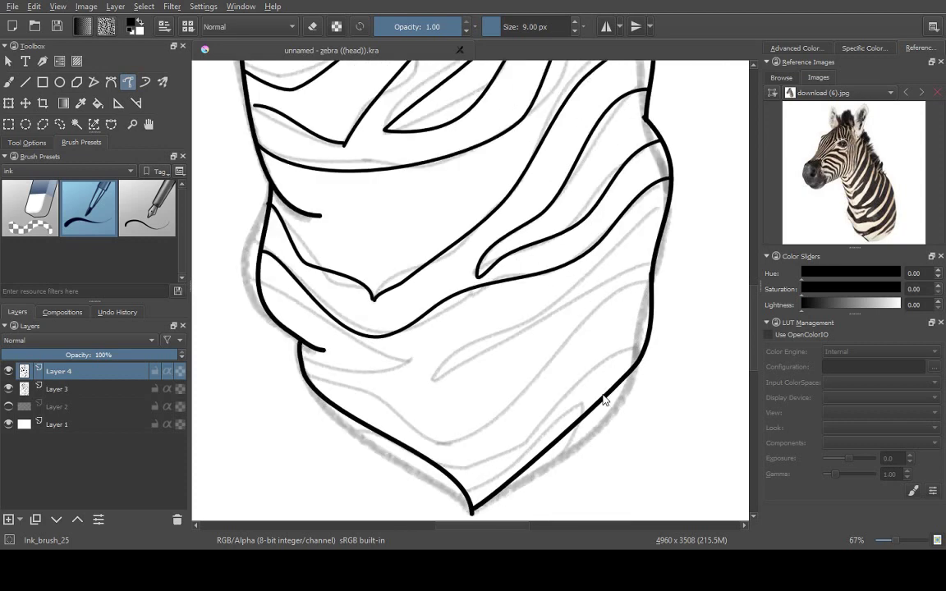
pyautogui.moveTo(432, 380); pyautogui.dragTo(524, 348)
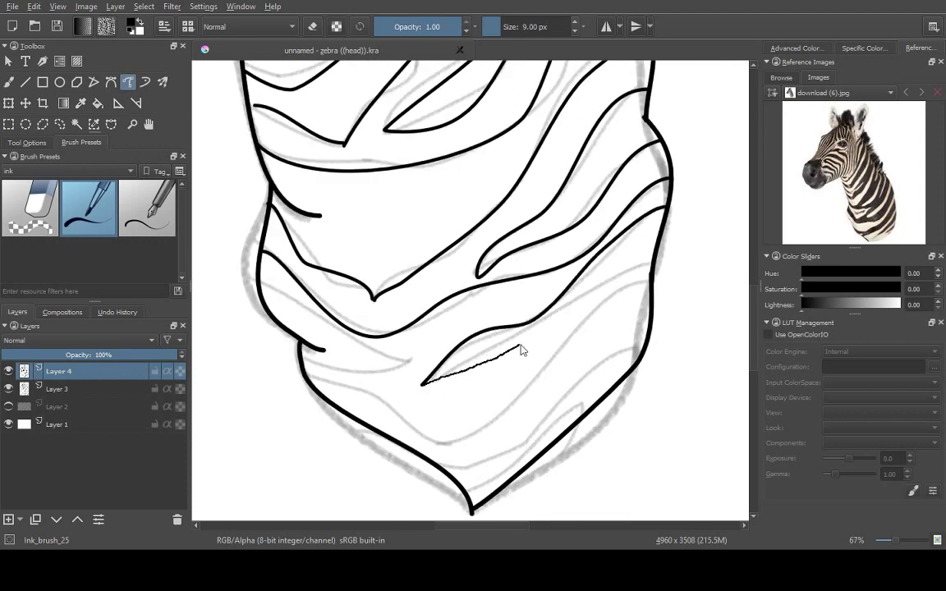
pyautogui.scroll(2, 527, 328)
pyautogui.moveTo(617, 270); pyautogui.dragTo(528, 354)
# - Ink the short pointed stripe at the front of the lower neck and the remaining curved stripes down to the neck's tip
pyautogui.scroll(2, 326, 232)
pyautogui.moveTo(312, 271)
pyautogui.mouseDown()
pyautogui.moveTo(518, 310)
pyautogui.moveTo(484, 281)
pyautogui.mouseUp()
pyautogui.scroll(-2, 485, 281)
pyautogui.scroll(1, 643, 318)
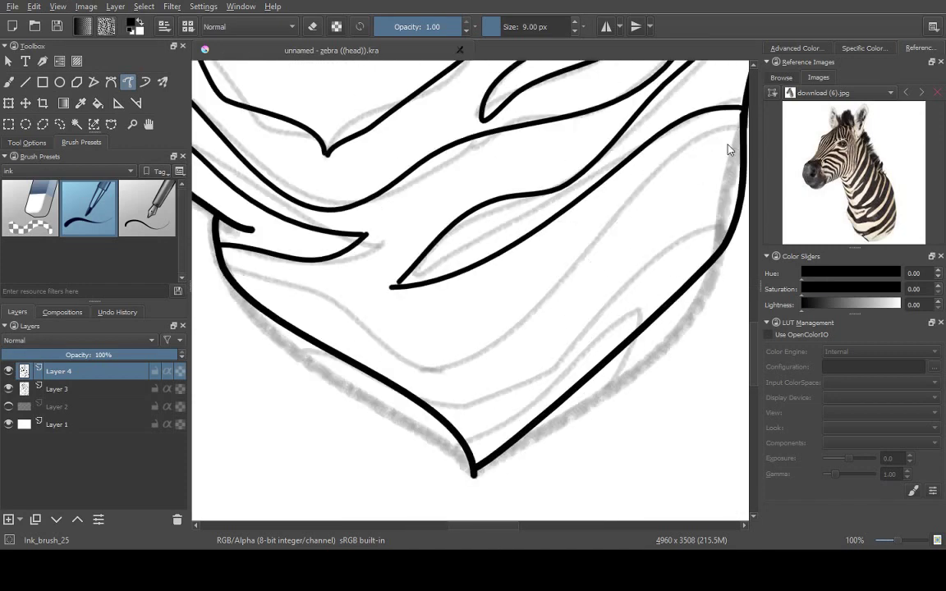
pyautogui.moveTo(298, 291); pyautogui.dragTo(271, 271)
pyautogui.moveTo(661, 205)
pyautogui.mouseDown()
pyautogui.moveTo(525, 279)
pyautogui.moveTo(386, 374)
pyautogui.mouseUp()
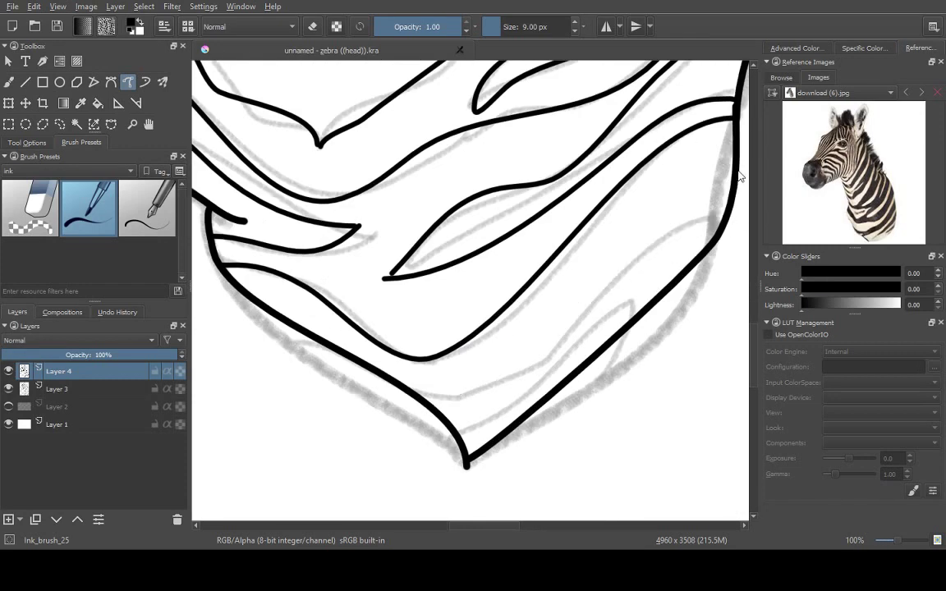
pyautogui.moveTo(665, 154); pyautogui.dragTo(523, 331)
pyautogui.scroll(-4, 629, 281)
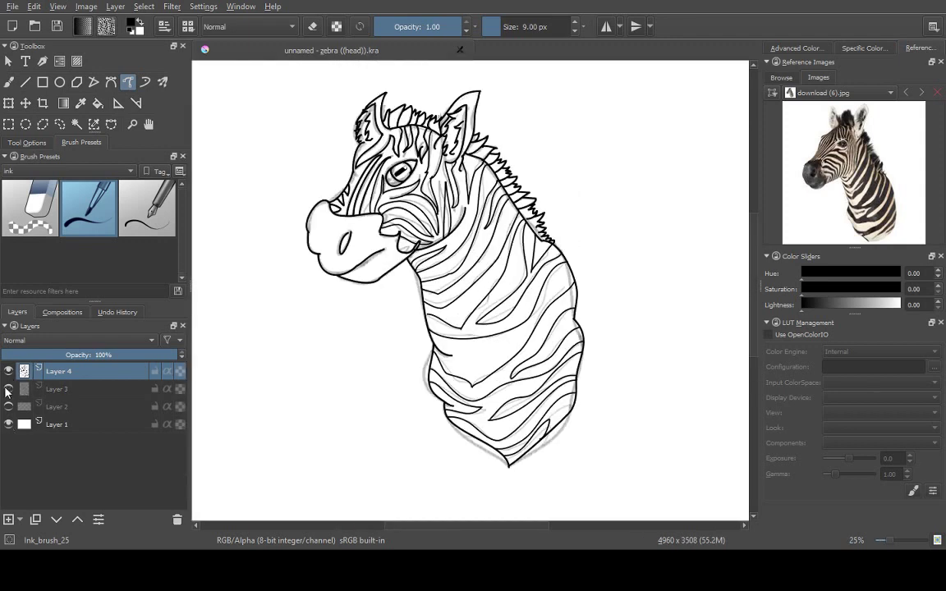
# - Hide the sketch on Layer 3 and add a new paint layer above the line art
pyautogui.click(8, 389)
pyautogui.click(9, 389)
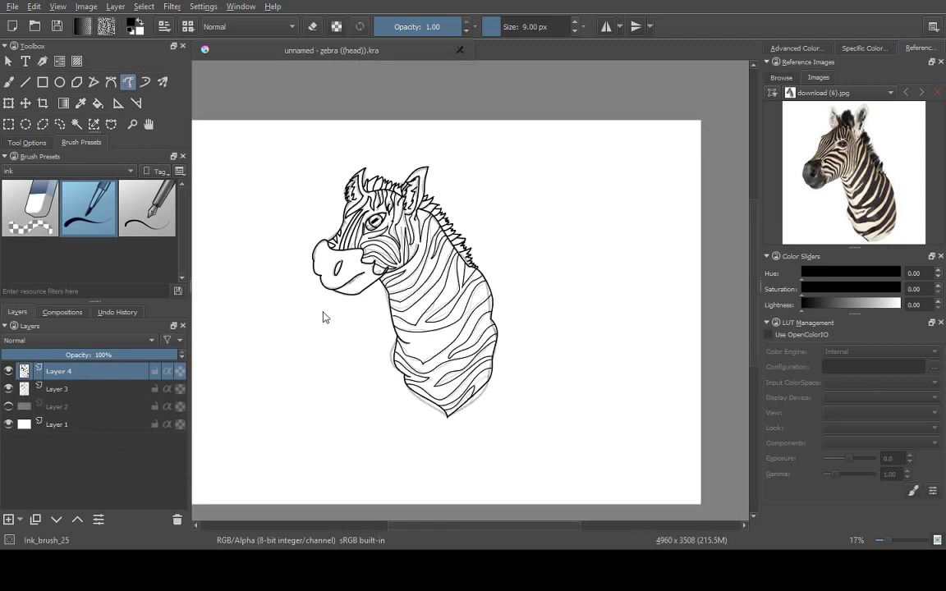
pyautogui.click(9, 389)
pyautogui.press('Insert')
pyautogui.scroll(1, 374, 161)
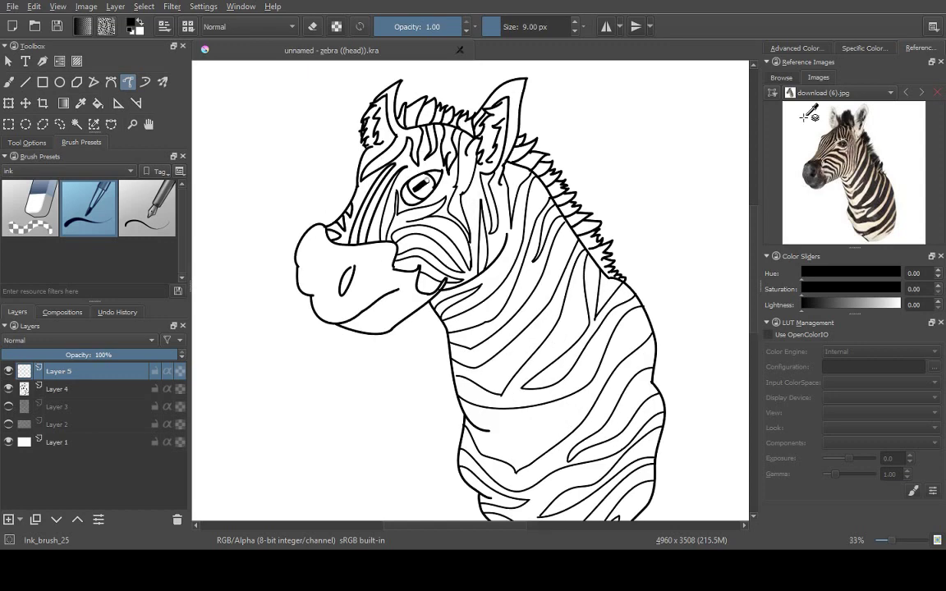
# - Set the foreground colour to a very dark brown with hue 27, saturation 100 and lightness 5
pyautogui.moveTo(793, 115); pyautogui.dragTo(793, 128)
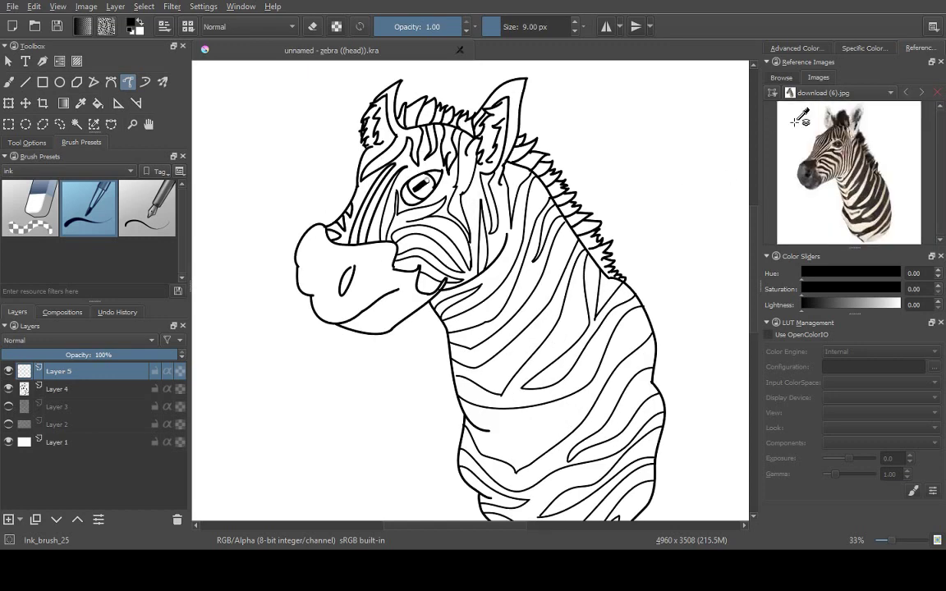
pyautogui.click(794, 48)
pyautogui.click(783, 112)
pyautogui.click(858, 99)
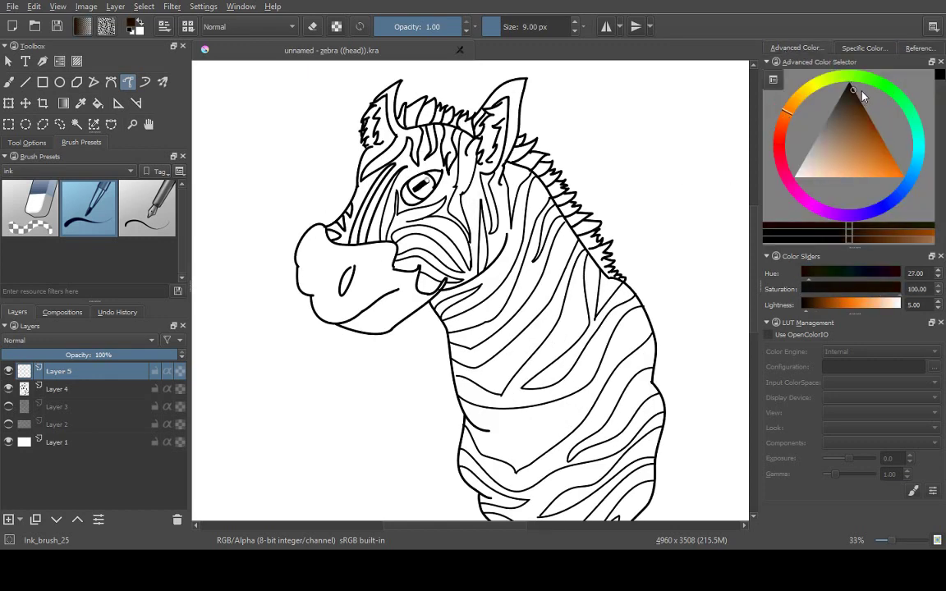
# - Try filling the long face stripe in front of the eye with dark brown, and undo the fill
pyautogui.scroll(3, 404, 199)
pyautogui.moveTo(205, 147); pyautogui.dragTo(368, 142)
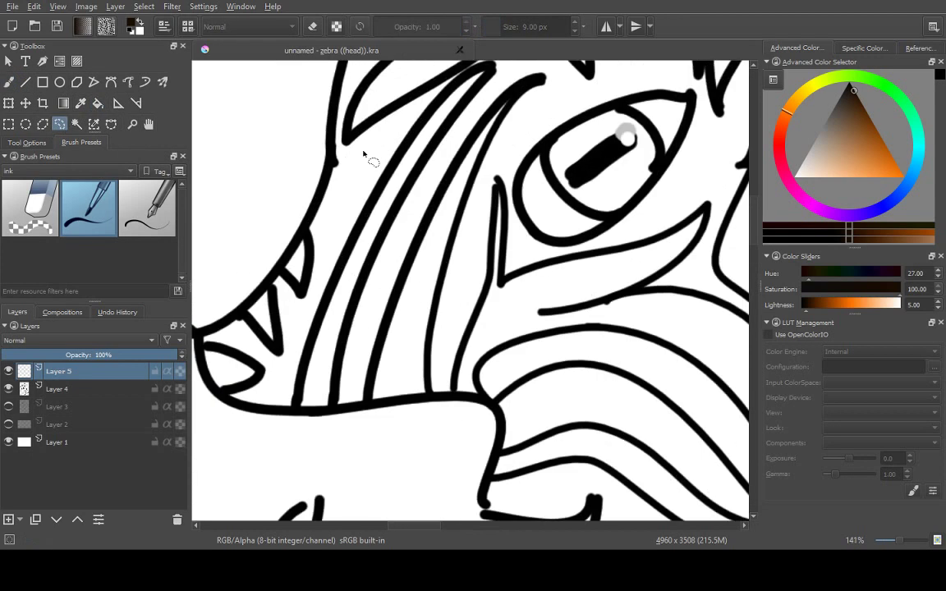
pyautogui.press('f')
pyautogui.click(365, 258)
pyautogui.scroll(2, 355, 303)
pyautogui.scroll(-1, 355, 303)
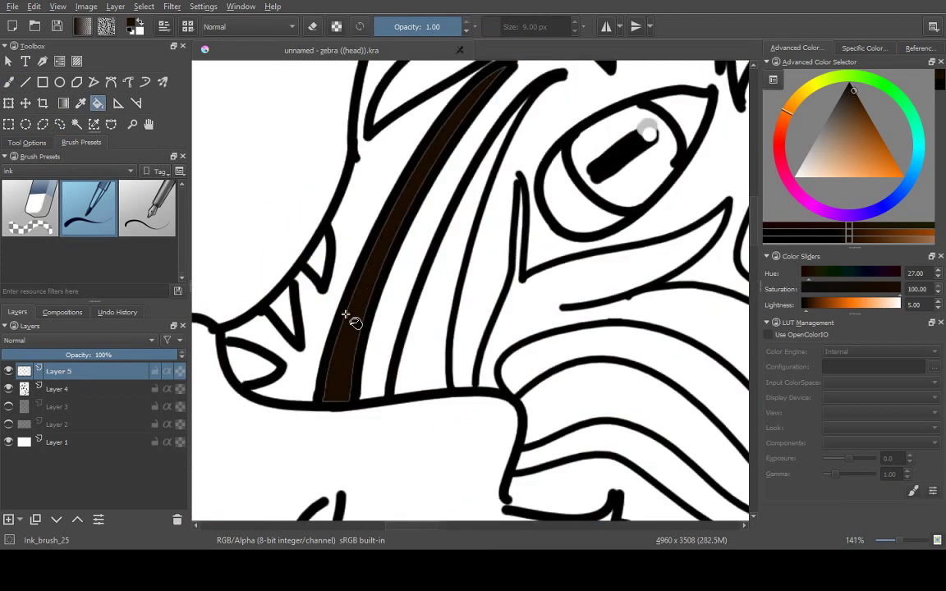
pyautogui.hotkey('ctrl', 'z')
# - Try selecting the long face stripe and colouring it dark brown again, undoing the result
pyautogui.click(77, 124)
pyautogui.press('b')
pyautogui.moveTo(329, 386)
pyautogui.mouseDown()
pyautogui.moveTo(433, 137)
pyautogui.moveTo(491, 74)
pyautogui.mouseUp()
pyautogui.click(60, 124)
pyautogui.hotkey('ctrl', 'z')
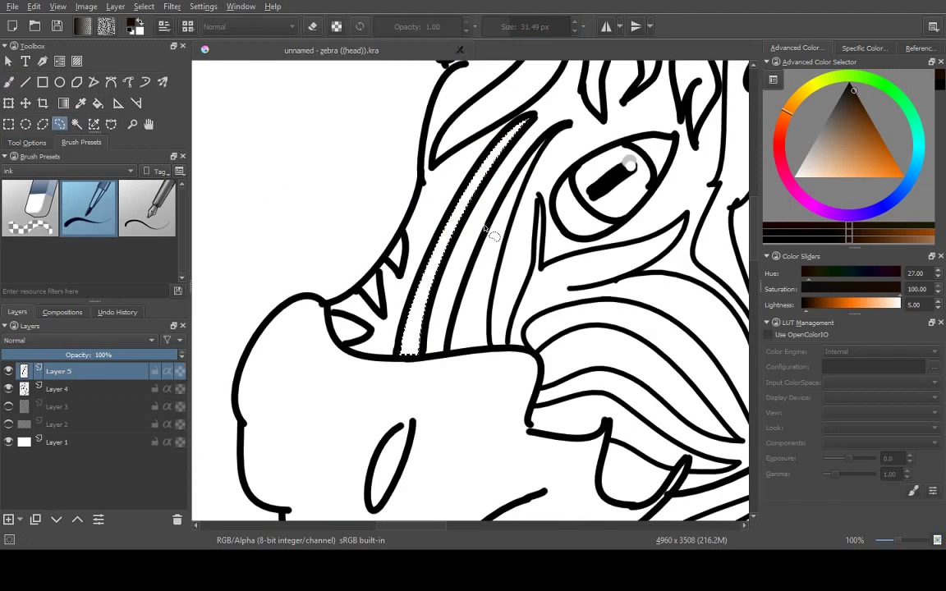
pyautogui.press('f')
pyautogui.scroll(-2, 421, 281)
pyautogui.click(422, 277)
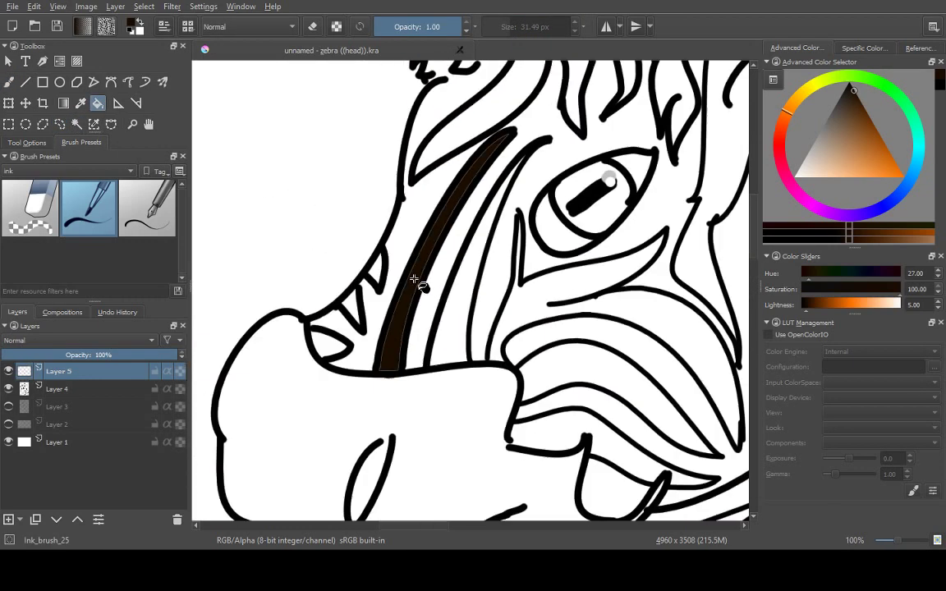
pyautogui.hotkey('ctrl', 'z')
# - Set the foreground colour to pure black and fill the long face stripes between the eye and the muzzle
pyautogui.click(854, 84)
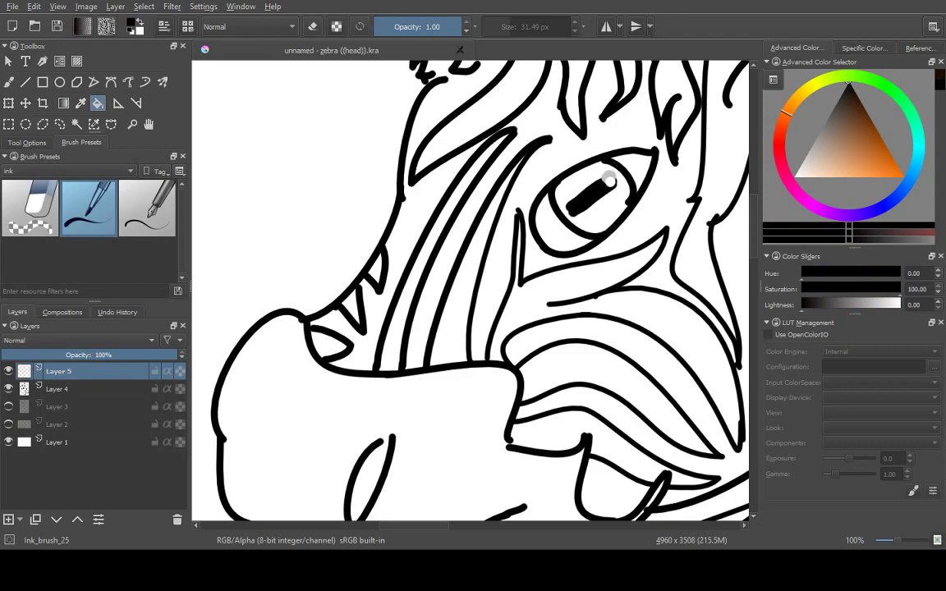
pyautogui.scroll(1, 426, 276)
pyautogui.click(421, 279)
pyautogui.scroll(3, 418, 281)
pyautogui.scroll(-2, 480, 322)
pyautogui.click(479, 323)
pyautogui.scroll(2, 484, 200)
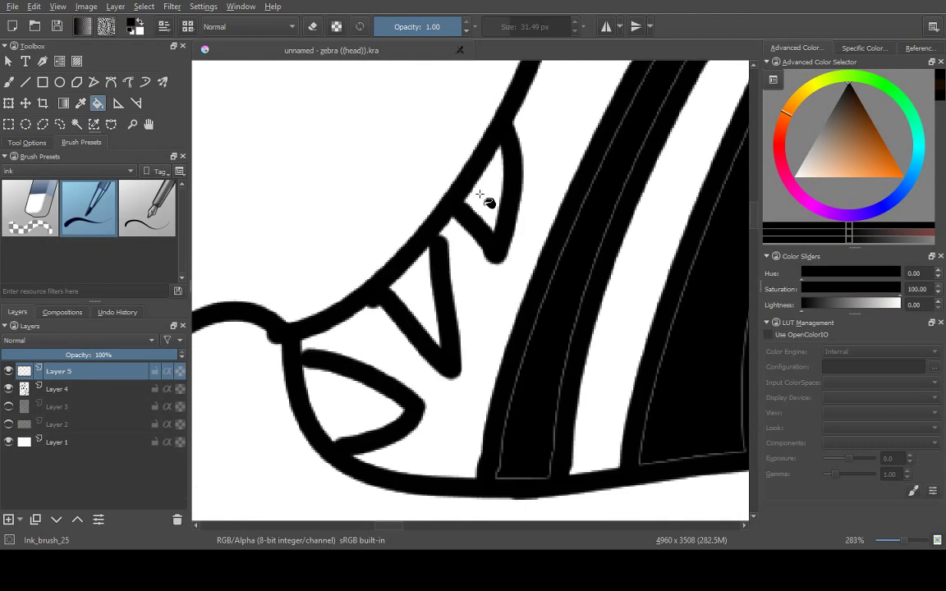
# - Fill the small nose-bridge stripes and the forehead and cheek stripes with black on Layer 5
pyautogui.click(480, 194)
pyautogui.scroll(-3, 500, 155)
pyautogui.click(497, 258)
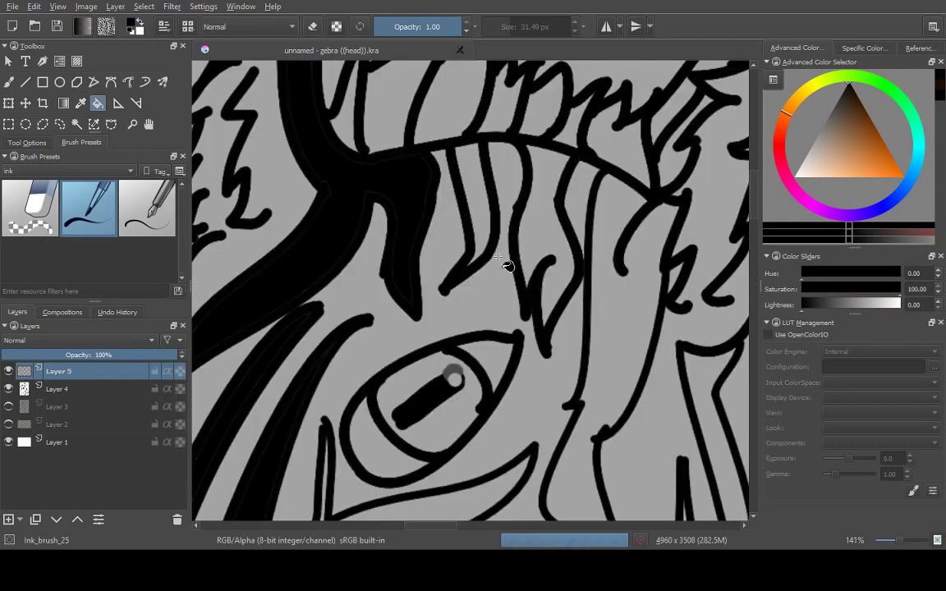
pyautogui.scroll(-3, 525, 226)
pyautogui.click(485, 339)
pyautogui.scroll(4, 427, 270)
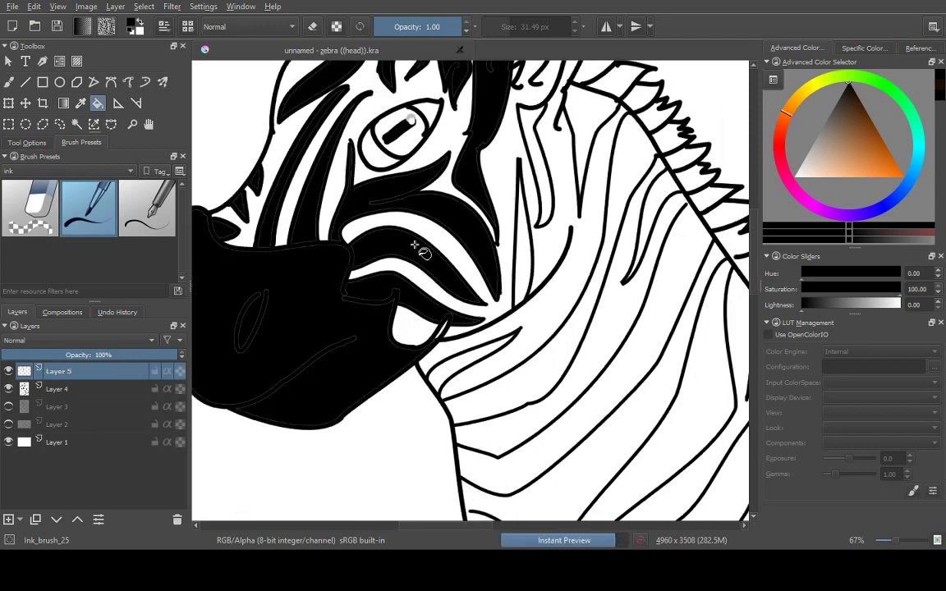
# - Close the outline gap beside the muzzle on Layer 4, and fill the lower cheek stripe with black on Layer 5
pyautogui.press('b')
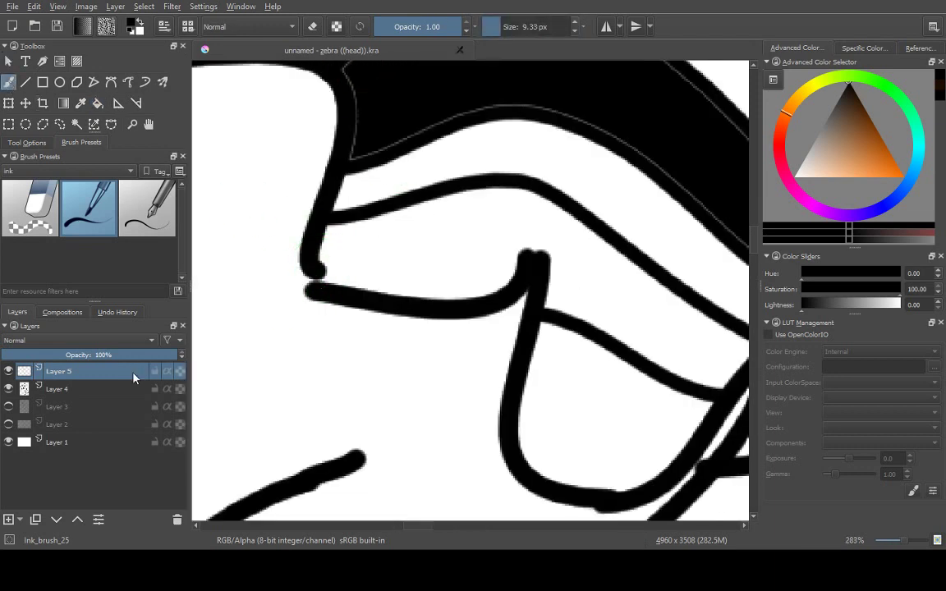
pyautogui.click(99, 388)
pyautogui.click(58, 371)
pyautogui.scroll(-8, 312, 246)
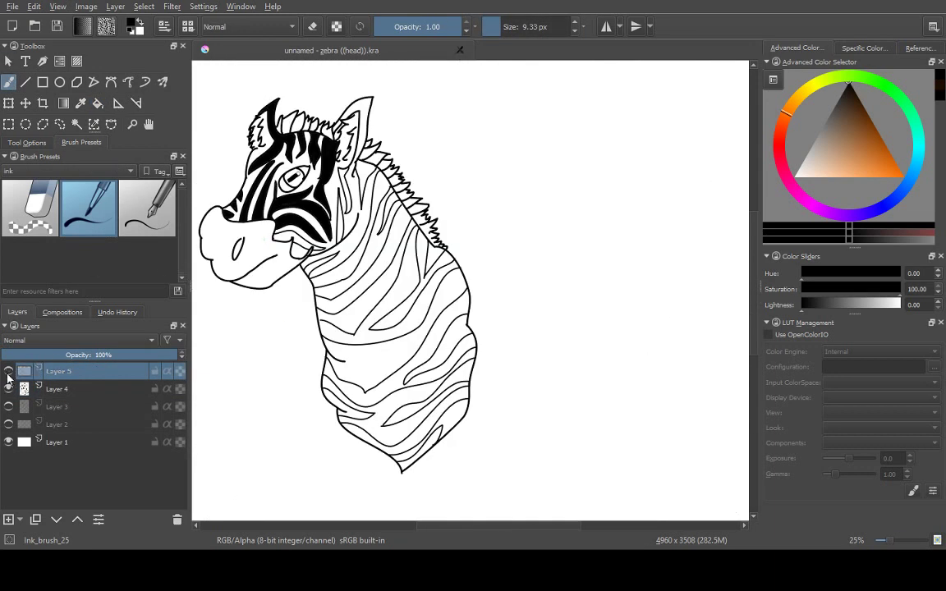
pyautogui.scroll(6, 302, 206)
pyautogui.press('f')
pyautogui.click(311, 314)
pyautogui.scroll(-5, 310, 314)
pyautogui.scroll(5, 493, 247)
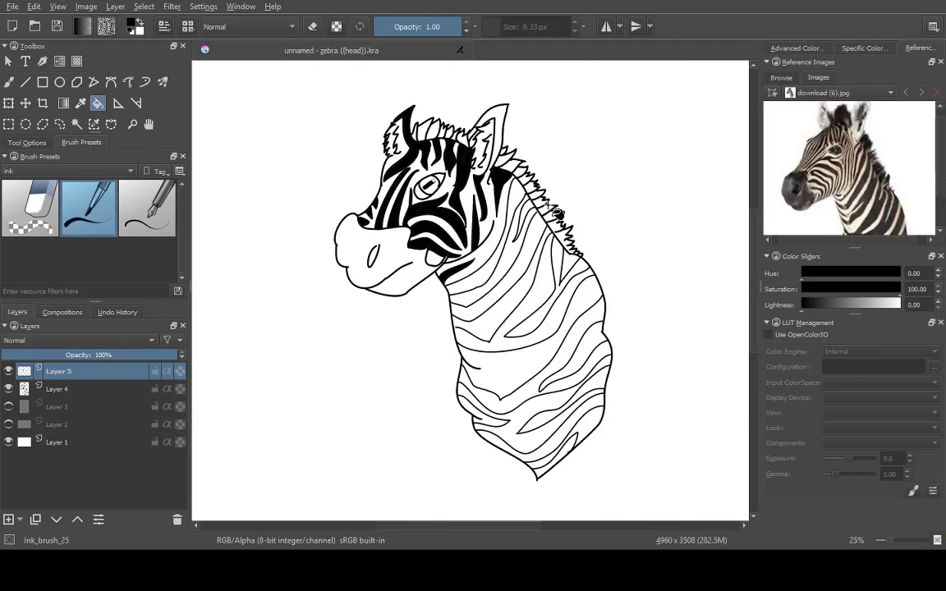
# - Close the open stripe outline at the mane edge on Layer 4, and fill the upper neck stripes with black on Layer 5
pyautogui.scroll(8, 557, 215)
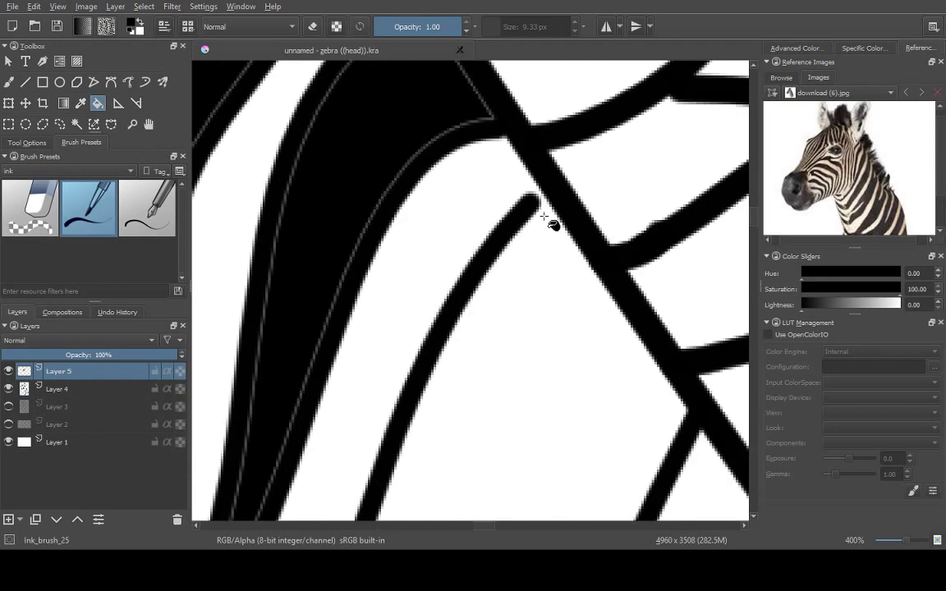
pyautogui.press('pagedown')
pyautogui.press('b')
pyautogui.press('pageup')
pyautogui.scroll(-6, 469, 264)
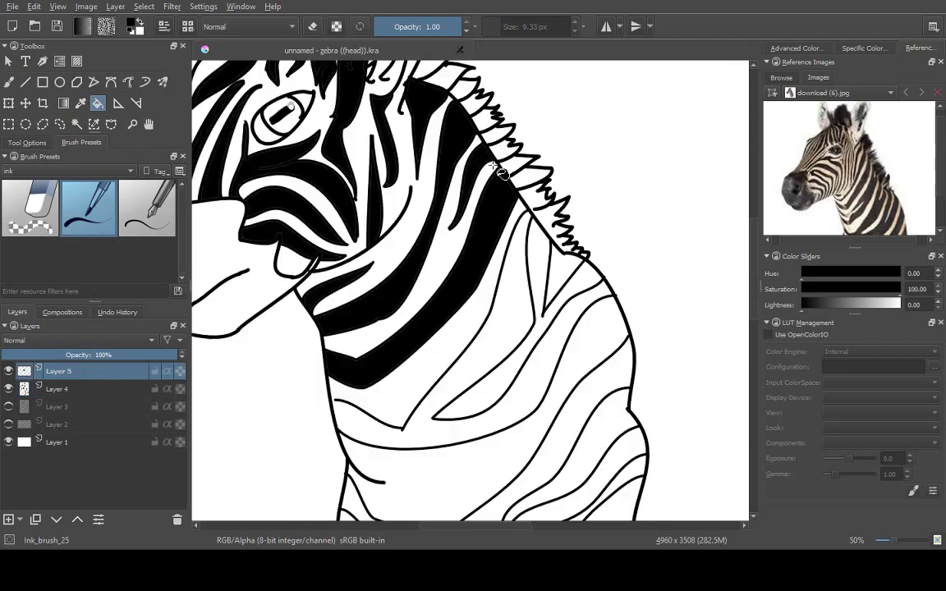
# - Close the gaps in the remaining neck stripe outlines on Layer 4 with the ink brush
pyautogui.scroll(8, 335, 283)
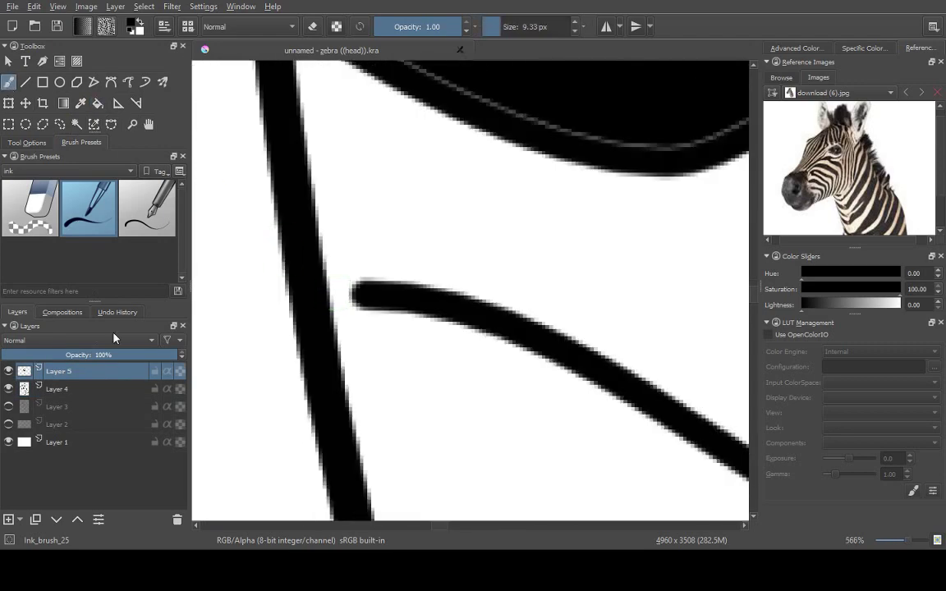
pyautogui.scroll(-4, 302, 295)
pyautogui.press('pagedown')
pyautogui.scroll(4, 416, 361)
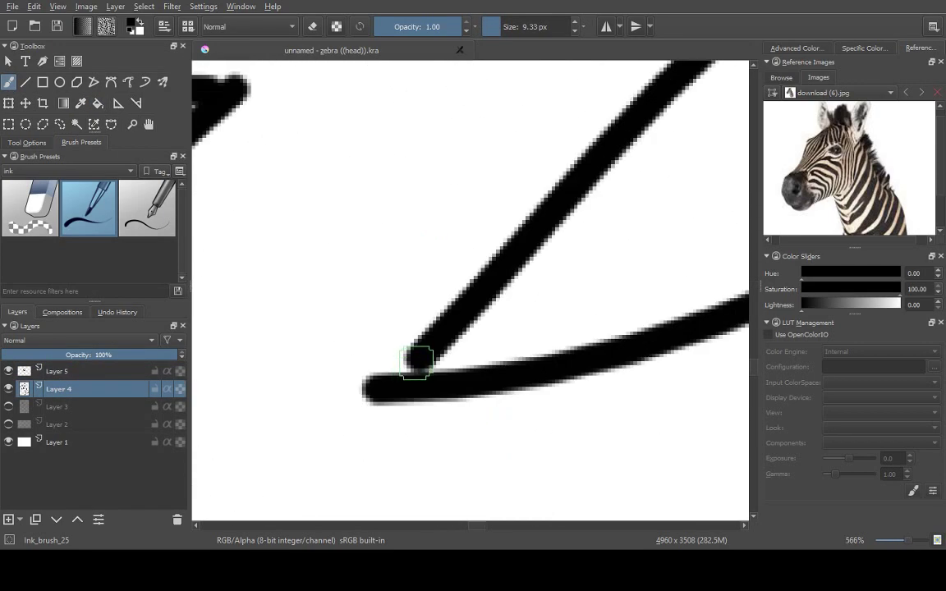
pyautogui.scroll(-8, 416, 361)
pyautogui.scroll(1, 417, 362)
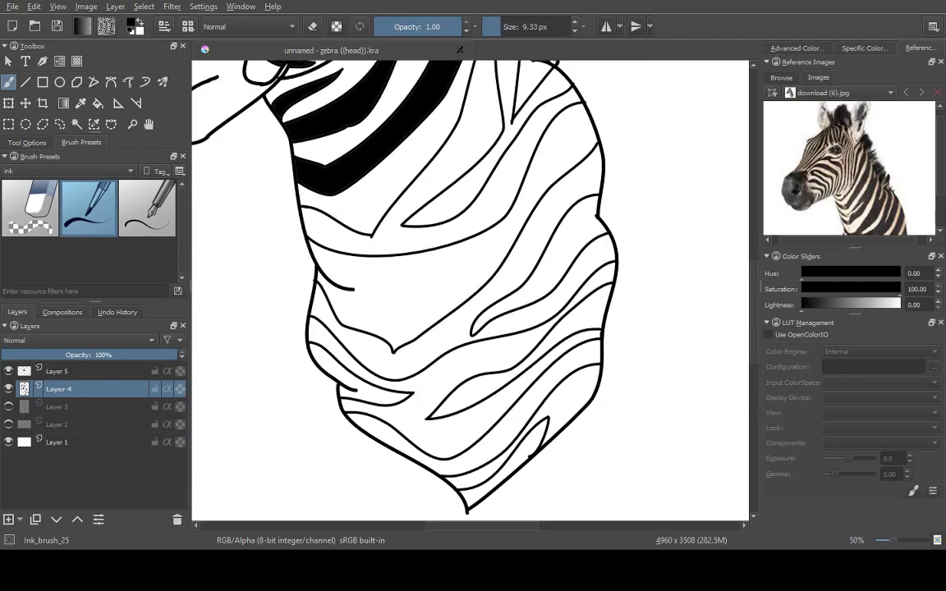
pyautogui.scroll(3, 468, 290)
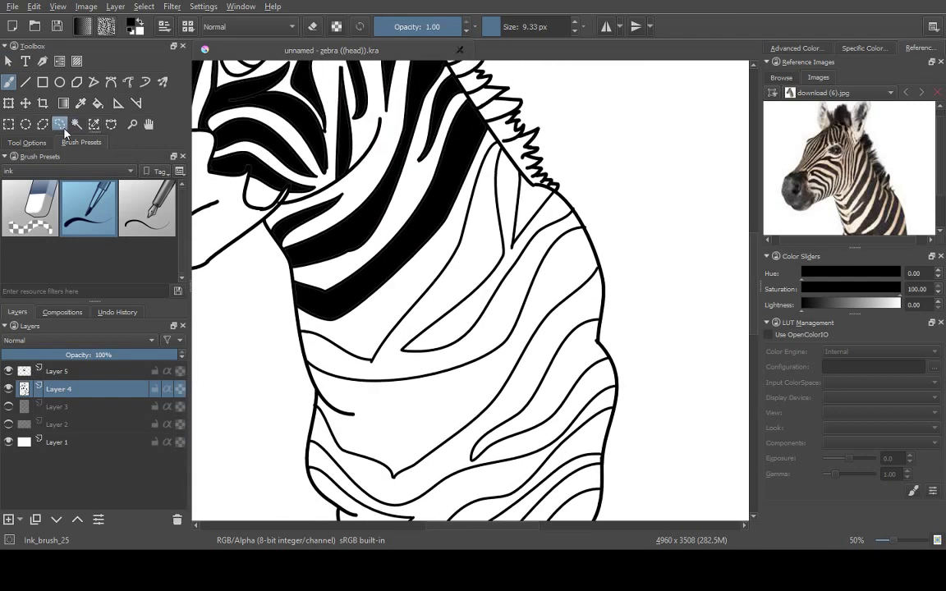
# - Fill the remaining middle and lower neck stripes with black on Layer 4
pyautogui.click(97, 102)
pyautogui.scroll(1, 542, 207)
pyautogui.scroll(-2, 542, 207)
pyautogui.click(460, 392)
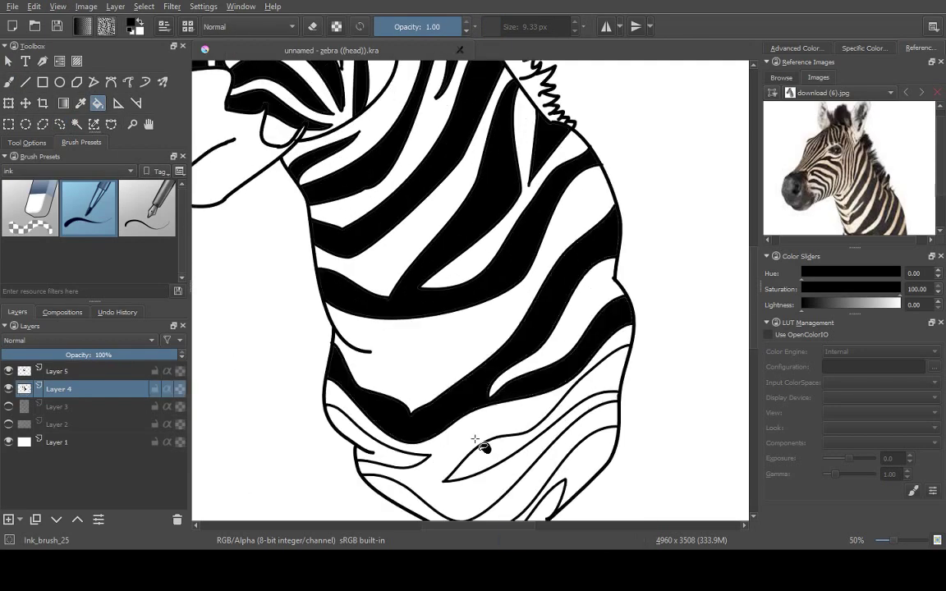
pyautogui.click(476, 442)
pyautogui.scroll(-1, 464, 428)
pyautogui.scroll(2, 464, 429)
pyautogui.scroll(-2, 264, 152)
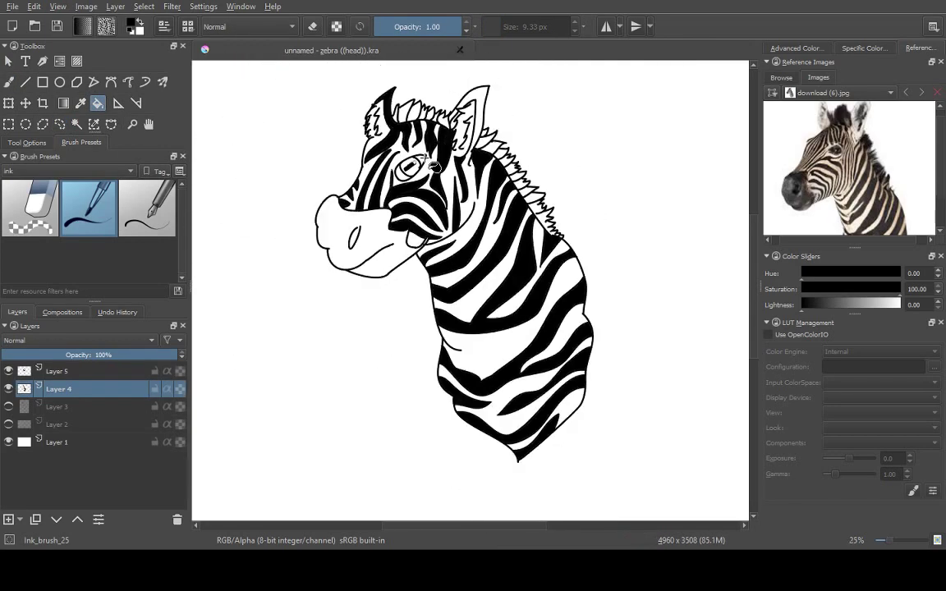
# - Swap the foreground colour to white and back to black, and handwrite letters in the empty area beside the zebra
pyautogui.scroll(5, 251, 107)
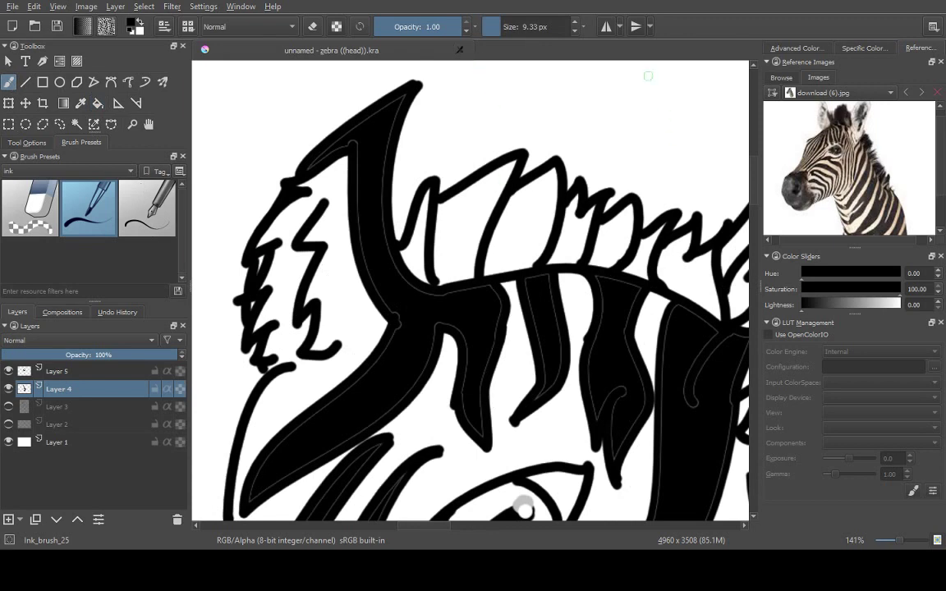
pyautogui.press('x')
pyautogui.scroll(-5, 346, 265)
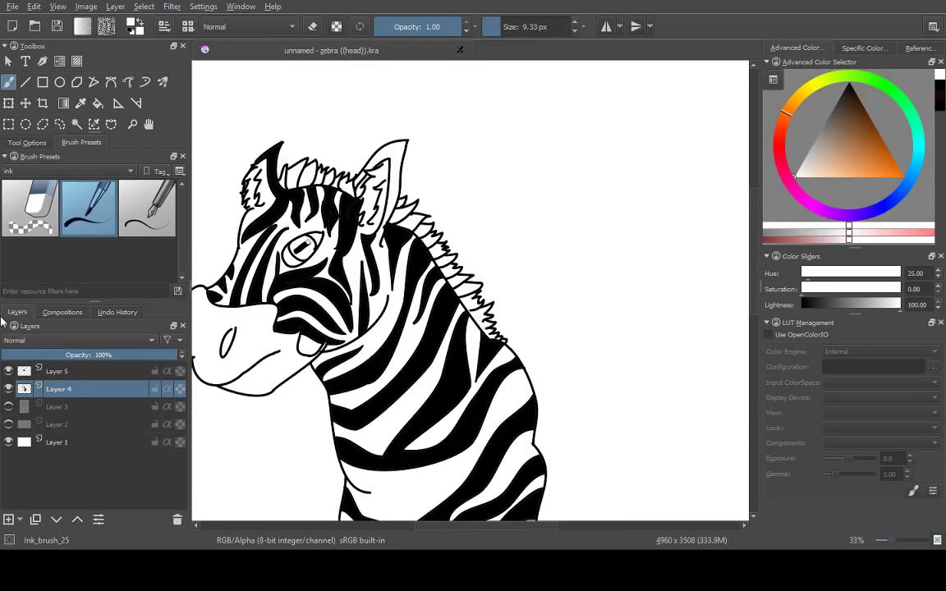
pyautogui.scroll(1, 346, 265)
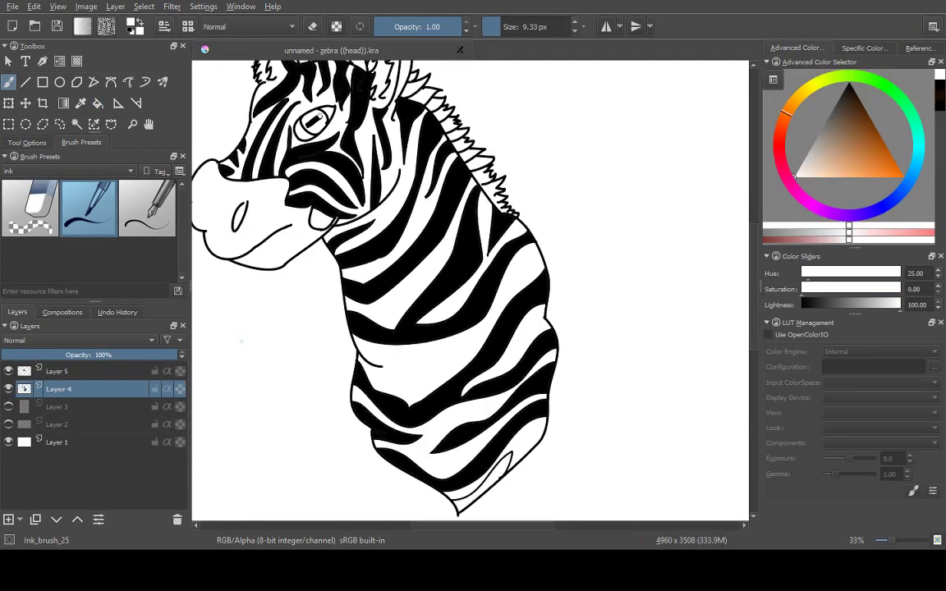
pyautogui.press('1')
pyautogui.press('x')
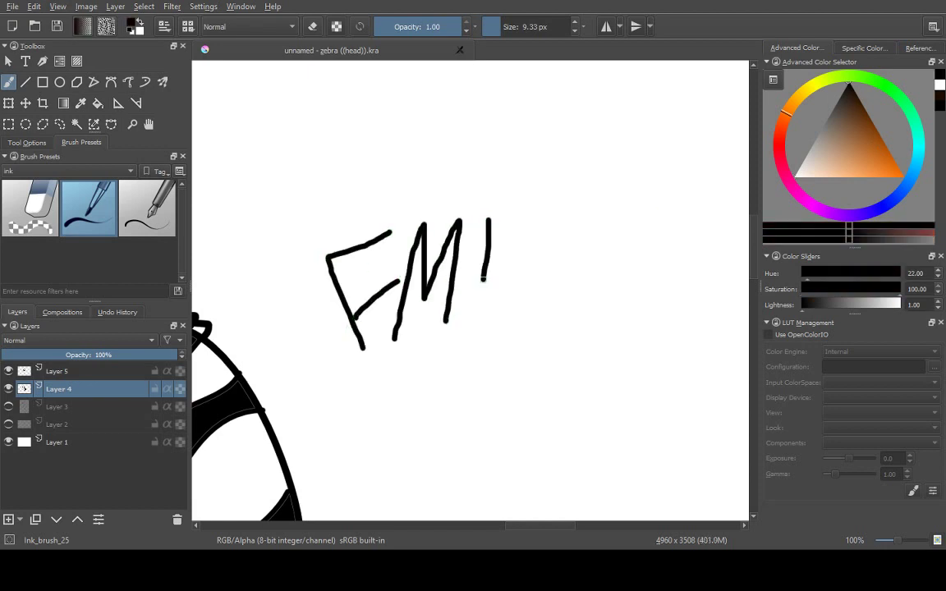
# - Undo the handwritten letters and the Layer 4 stripe fills, and toggle Layers 4 and 5 to compare their contents
pyautogui.scroll(-4, 482, 279)
pyautogui.hotkey('ctrl', 'z')
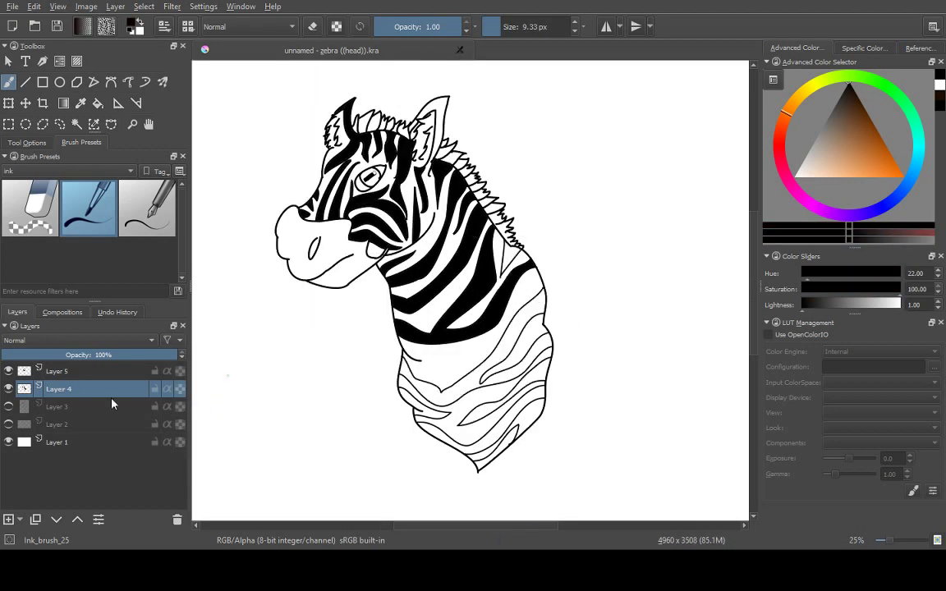
pyautogui.click(8, 389)
pyautogui.click(8, 388)
pyautogui.click(8, 371)
pyautogui.click(9, 371)
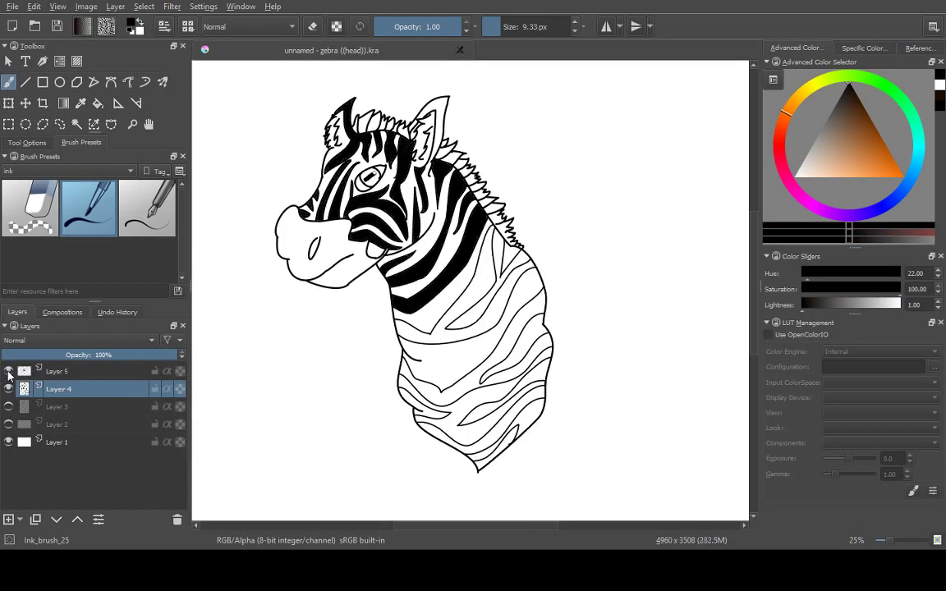
# - Try to separate the far ear's black fill from the forehead stripe with a white ink stroke on Layer 5
pyautogui.press('+')
pyautogui.press('+')
pyautogui.click(57, 371)
pyautogui.scroll(5, 484, 472)
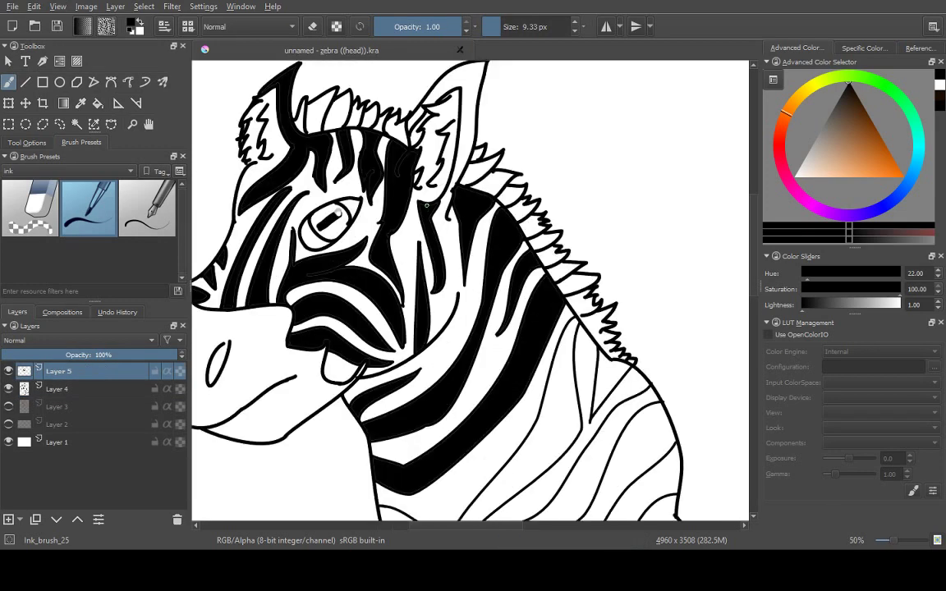
pyautogui.press('+')
pyautogui.press('+')
pyautogui.click(57, 389)
pyautogui.press('x')
pyautogui.press('+')
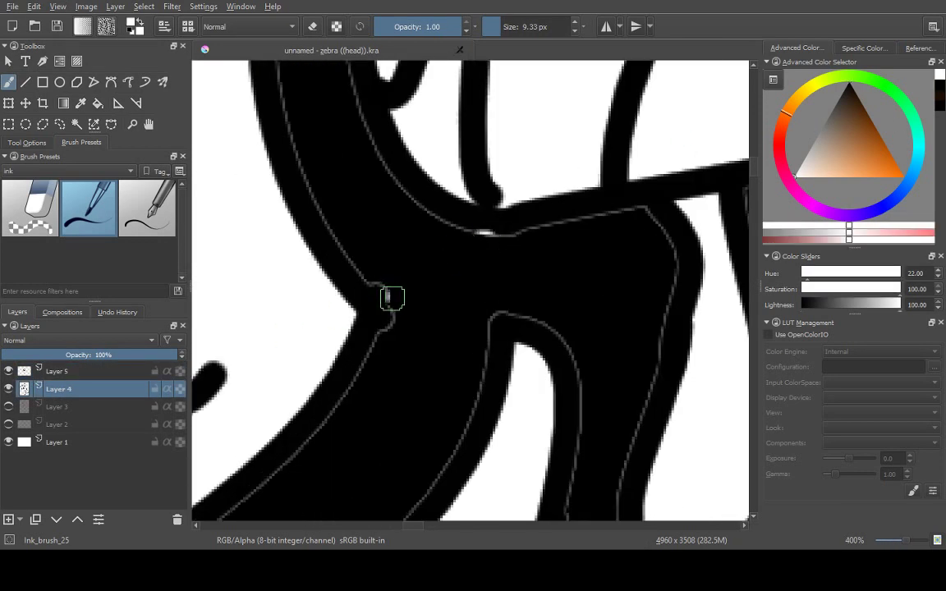
pyautogui.press('pageup')
pyautogui.click(97, 103)
pyautogui.press('+')
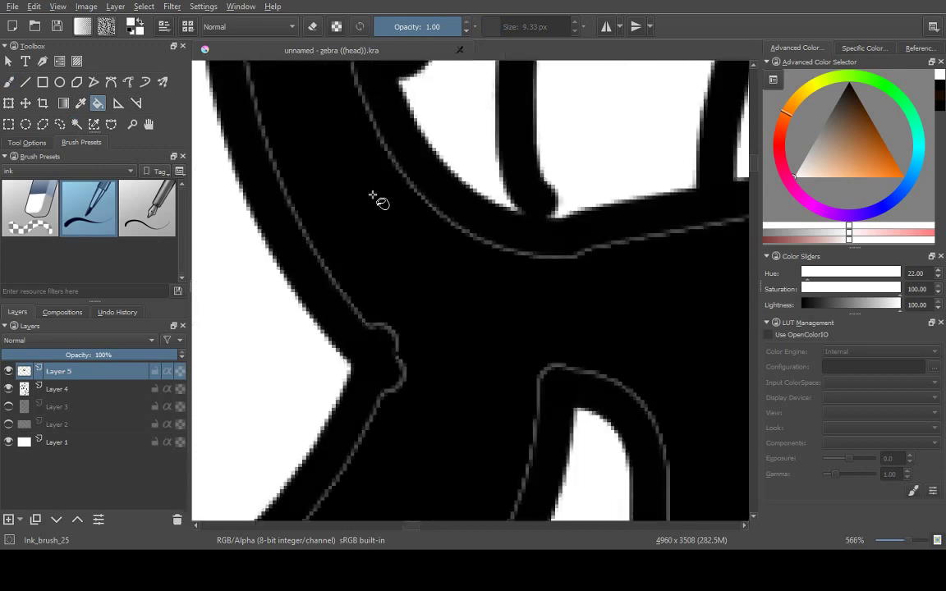
pyautogui.press('b')
pyautogui.moveTo(496, 257)
pyautogui.mouseDown()
pyautogui.moveTo(460, 255)
pyautogui.moveTo(404, 332)
pyautogui.mouseUp()
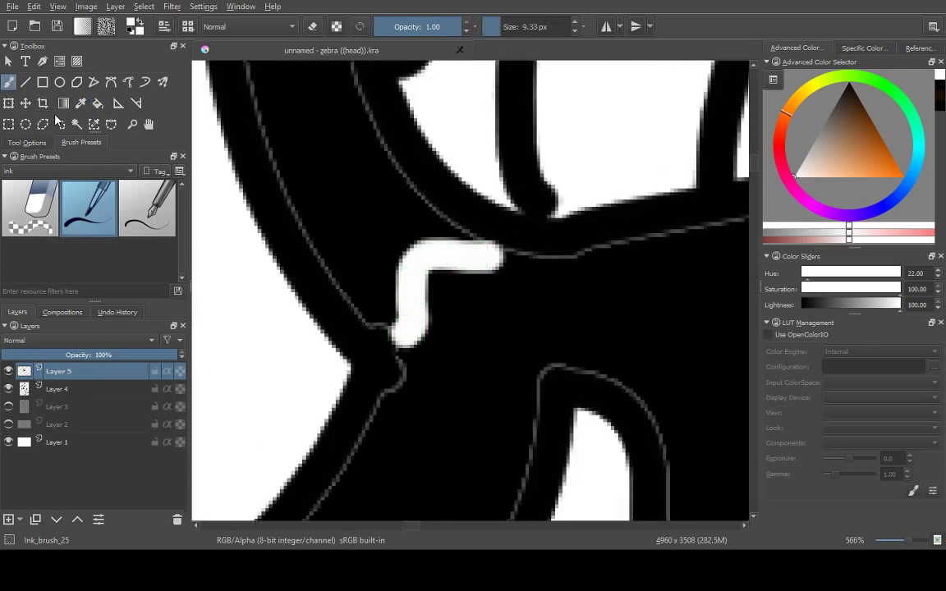
pyautogui.press('f')
pyautogui.press('-')
pyautogui.press('-')
pyautogui.press('-')
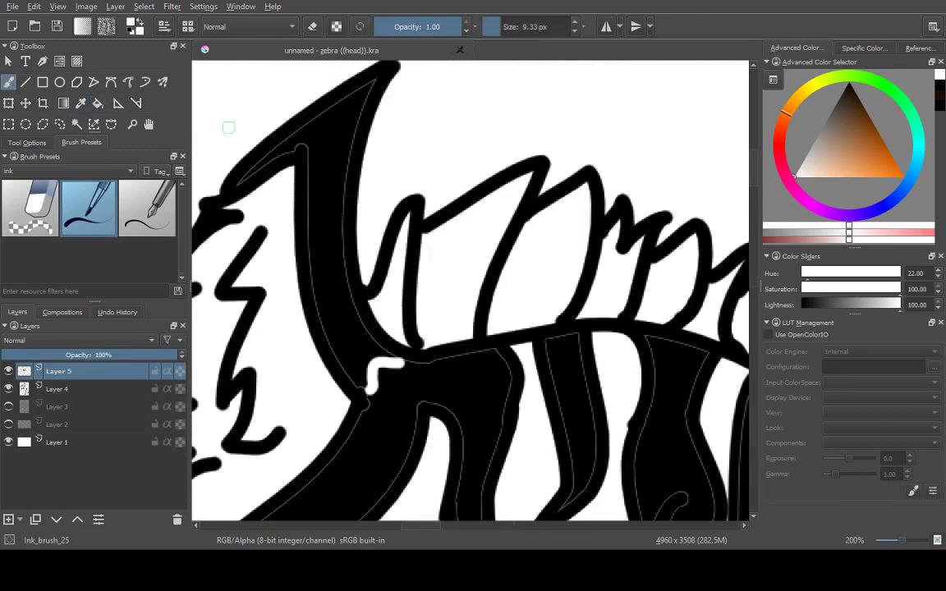
# - With Layer 5 temporarily hidden, close the base of the far ear with a black ink line on Layer 4
pyautogui.click(8, 371)
pyautogui.click(69, 389)
pyautogui.press('+')
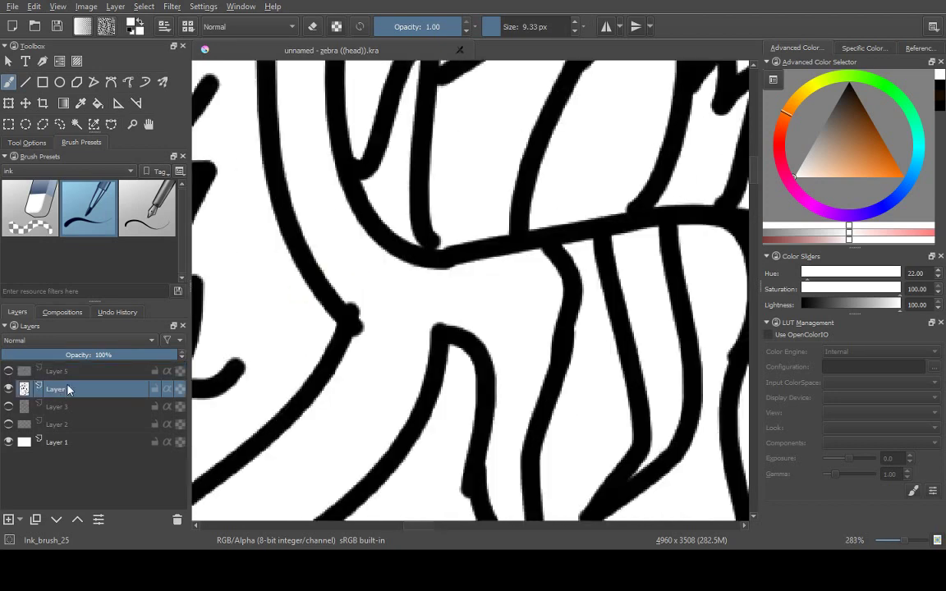
pyautogui.moveTo(854, 156); pyautogui.dragTo(848, 84)
pyautogui.press('-')
pyautogui.click(8, 371)
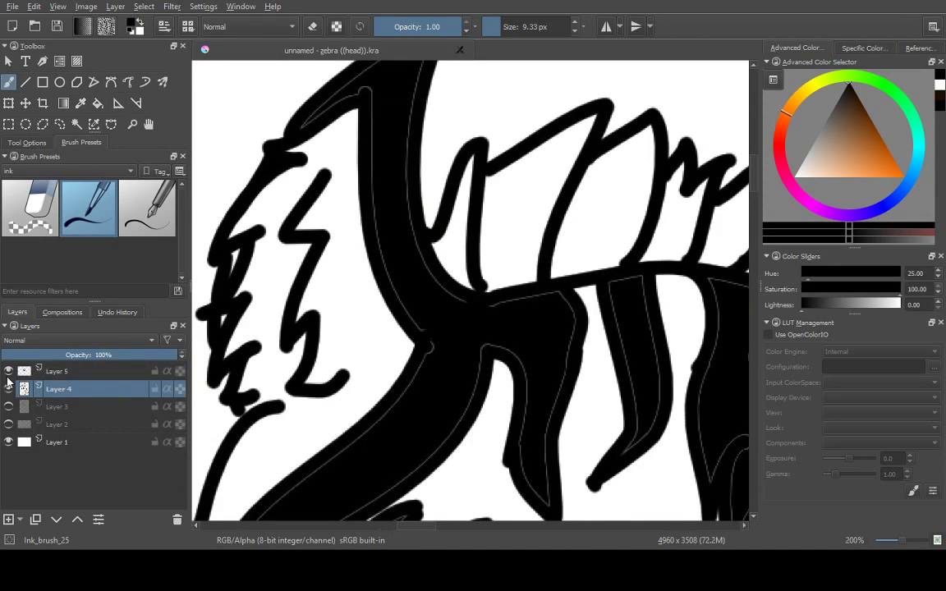
pyautogui.click(8, 371)
pyautogui.click(71, 372)
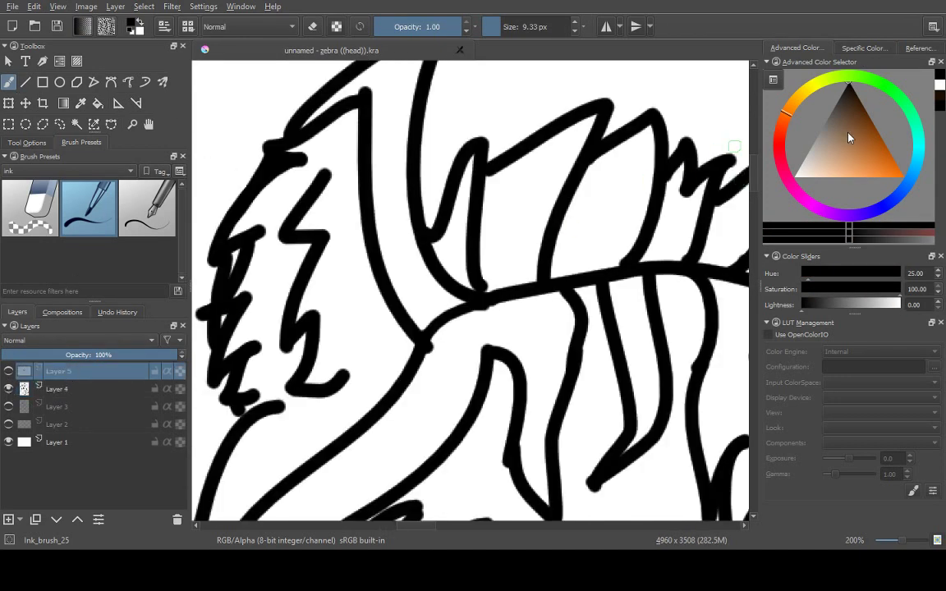
pyautogui.click(9, 372)
# - Swap the foreground colour to white and move Layer 5 below Layer 4 in the layer stack
pyautogui.press('x')
pyautogui.press('x')
pyautogui.press('x')
pyautogui.press('-')
pyautogui.press('-')
pyautogui.press('-')
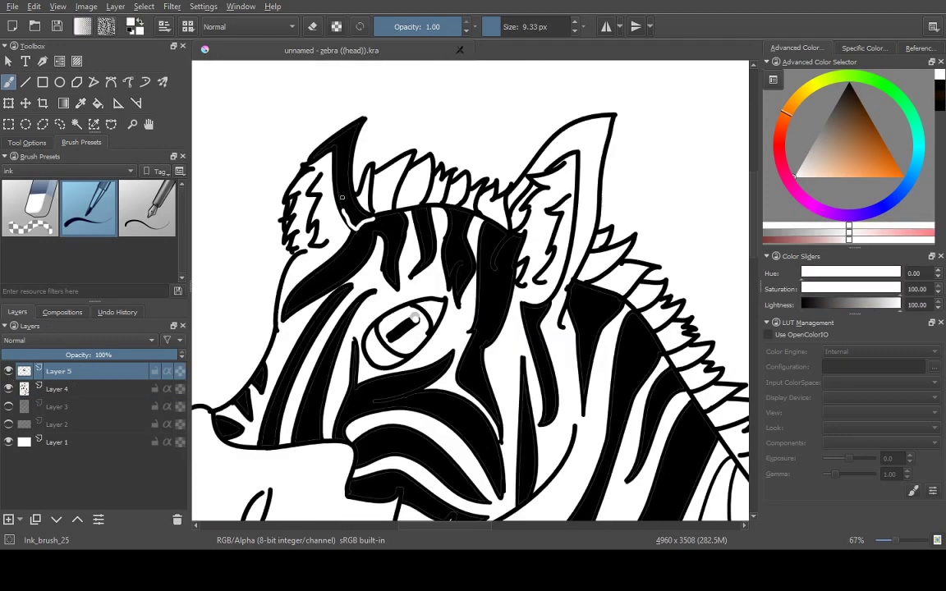
pyautogui.moveTo(57, 371); pyautogui.dragTo(59, 392)
pyautogui.press('-')
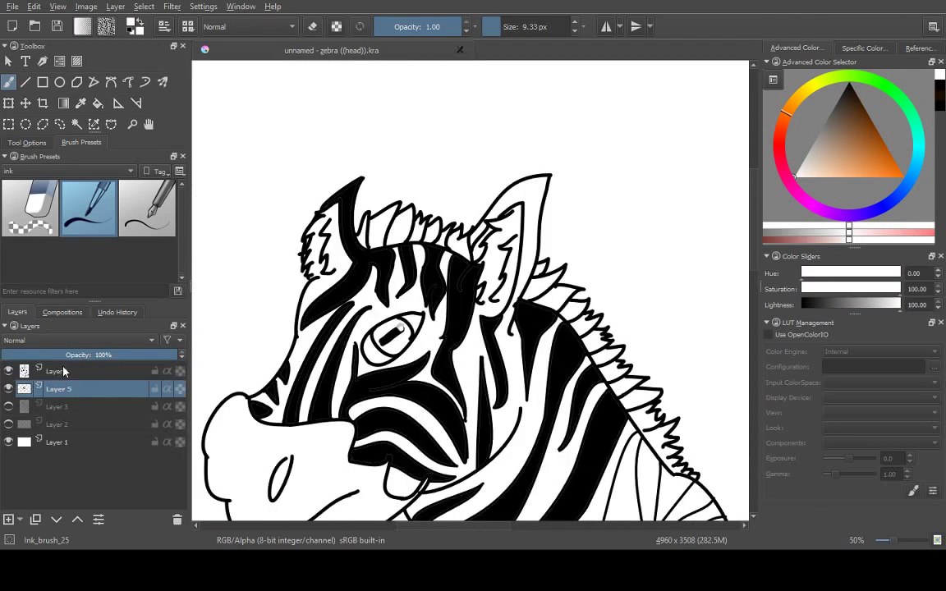
# - Paint out the black fill inside the far ear in white on Layer 5, with the brush enlarged to 87.29 px
pyautogui.scroll(6, 444, 415)
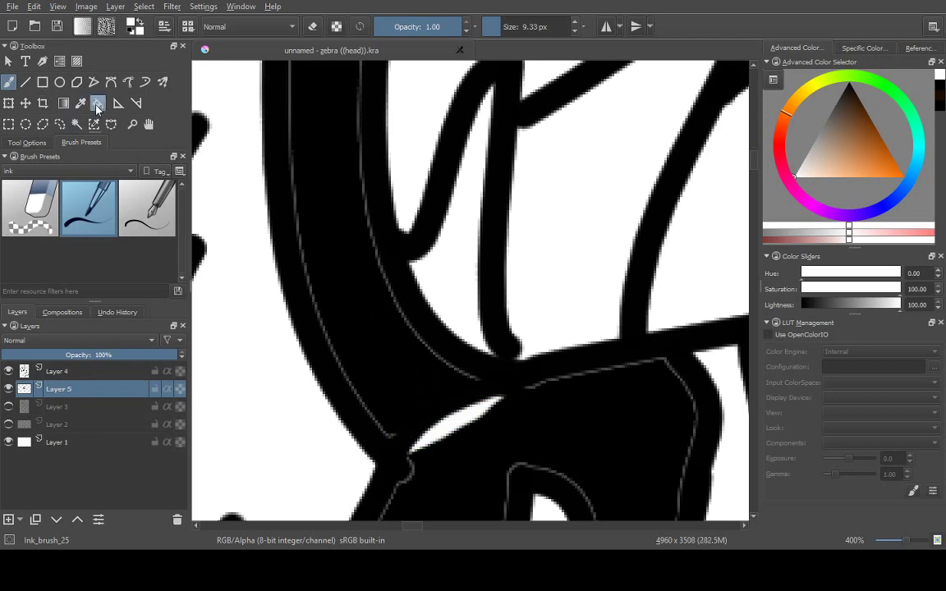
pyautogui.scroll(-5, 402, 232)
pyautogui.scroll(5, 378, 206)
pyautogui.moveTo(410, 275)
pyautogui.mouseDown()
pyautogui.moveTo(374, 200)
pyautogui.moveTo(454, 348)
pyautogui.mouseUp()
pyautogui.click(526, 27)
pyautogui.scroll(-1, 418, 300)
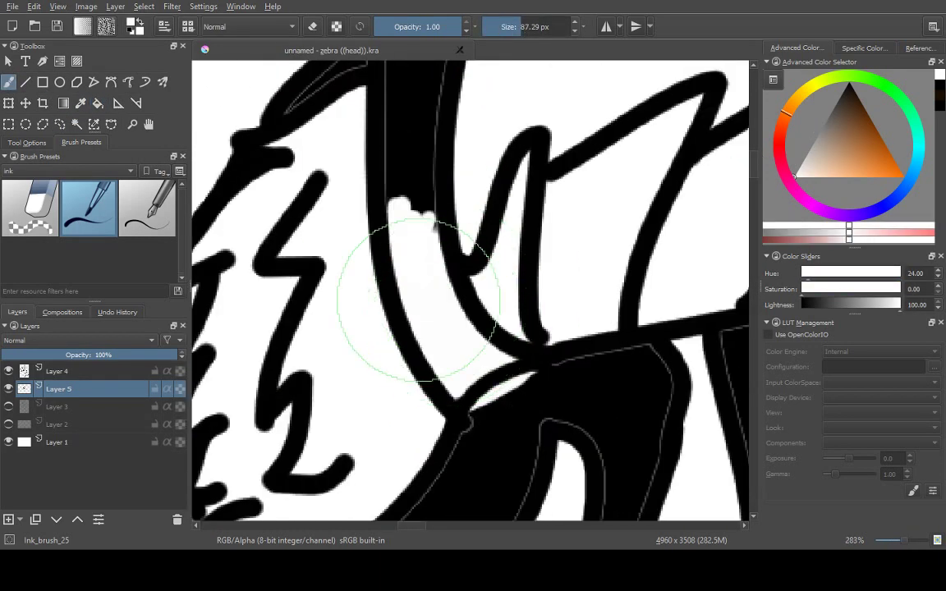
pyautogui.scroll(2, 419, 300)
pyautogui.moveTo(448, 221); pyautogui.dragTo(435, 359)
pyautogui.scroll(-4, 435, 359)
pyautogui.scroll(5, 488, 222)
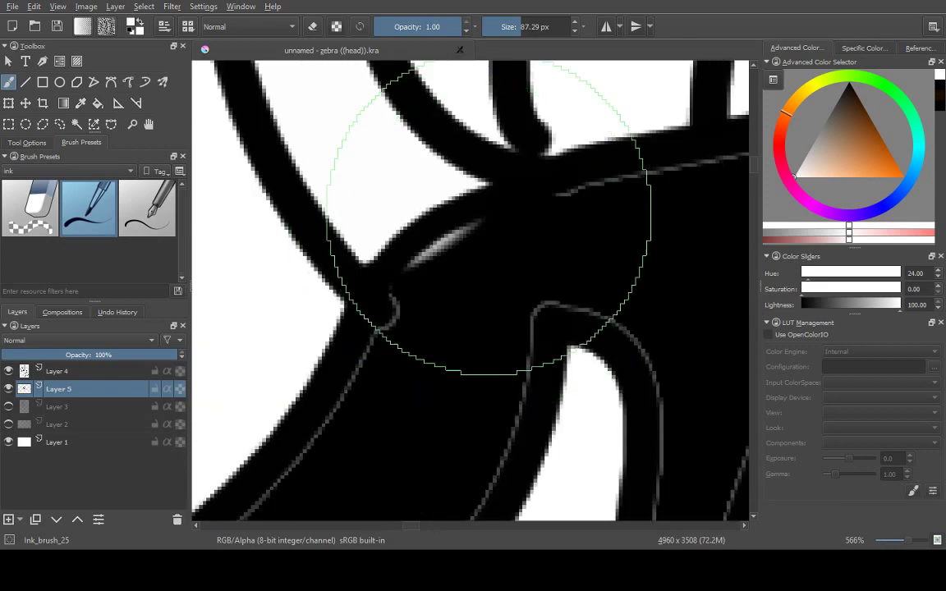
# - Fill the gap at the top of the forehead stripe below the far ear in black, using a 33.79 px brush on Layer 5
pyautogui.scroll(-1, 489, 221)
pyautogui.press('x')
pyautogui.press('[')
pyautogui.press('[')
pyautogui.press('[')
pyautogui.moveTo(427, 255); pyautogui.dragTo(518, 285)
# - Fill the remaining empty neck stripes, from the upper neck to the lower tip, with black on Layer 4
pyautogui.scroll(-8, 517, 285)
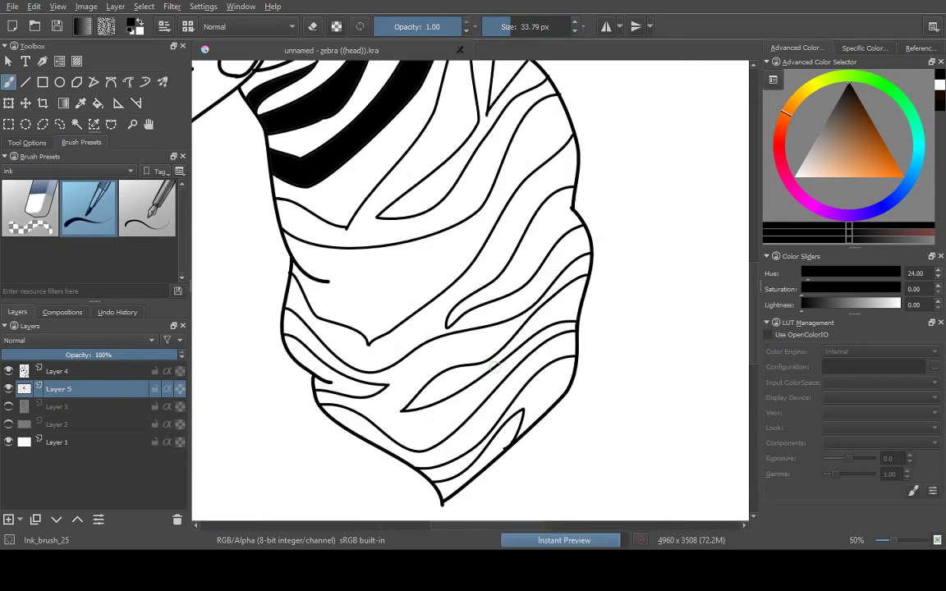
pyautogui.click(58, 371)
pyautogui.scroll(-4, 464, 244)
pyautogui.scroll(4, 464, 244)
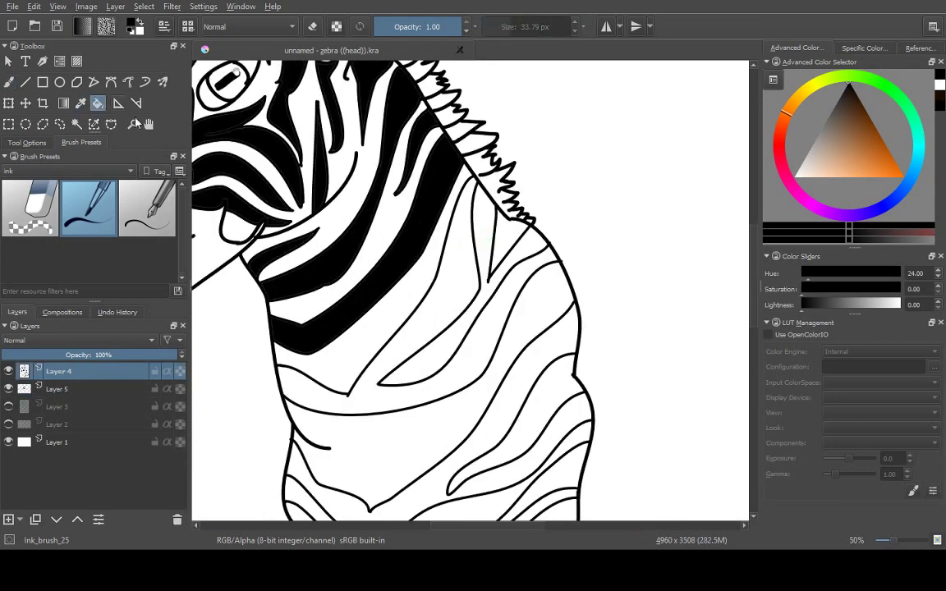
pyautogui.scroll(2, 465, 220)
pyautogui.scroll(-2, 493, 363)
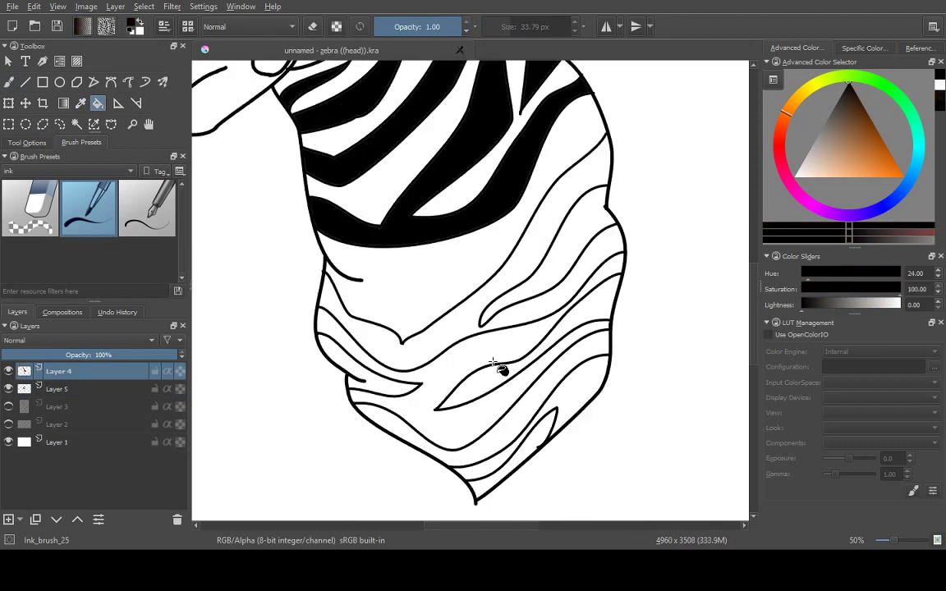
pyautogui.click(427, 343)
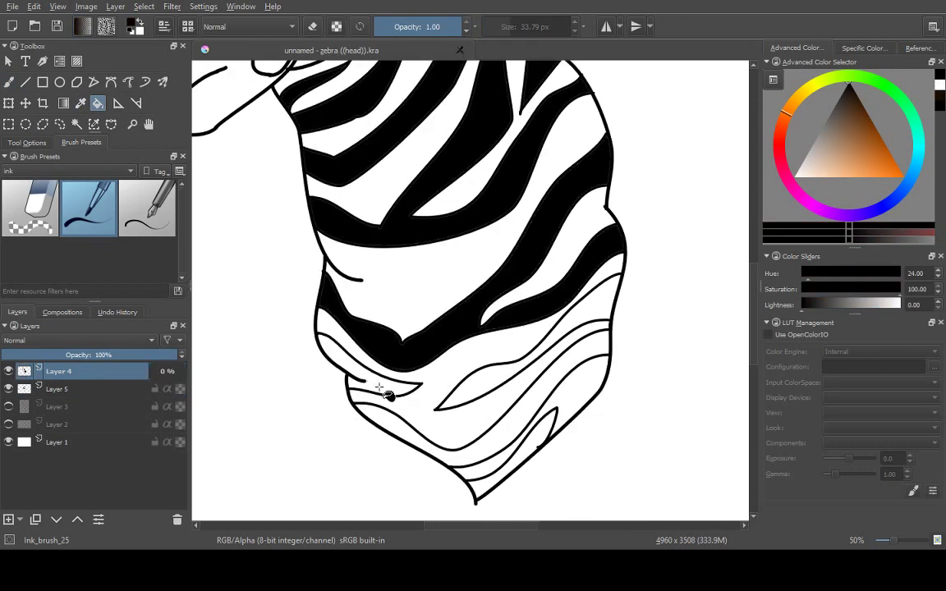
pyautogui.click(380, 388)
pyautogui.click(463, 396)
pyautogui.scroll(-2, 522, 422)
# - Toggle the visibility of Layer 5 and Layer 4 to compare which stripe fills each layer holds
pyautogui.click(9, 389)
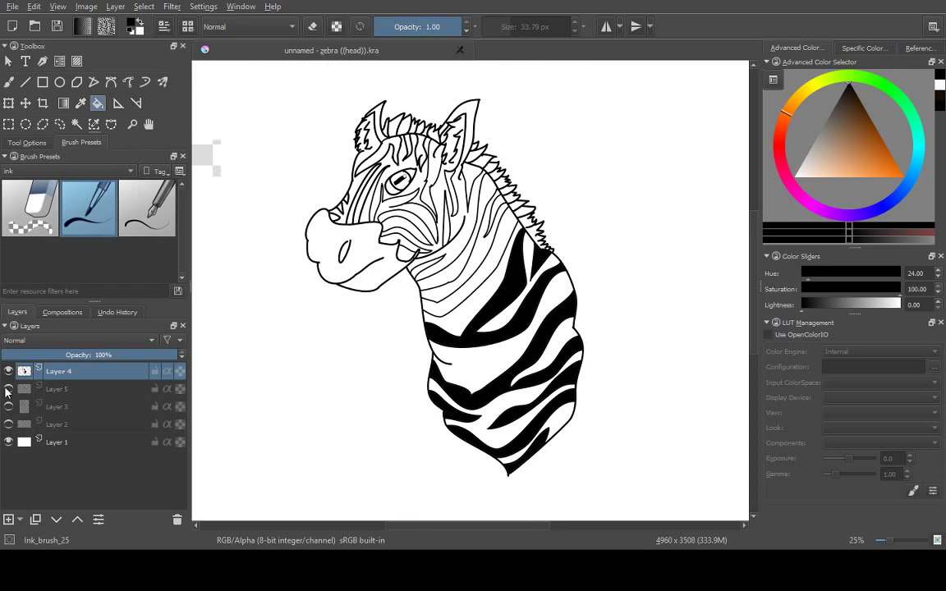
pyautogui.click(8, 389)
pyautogui.click(57, 389)
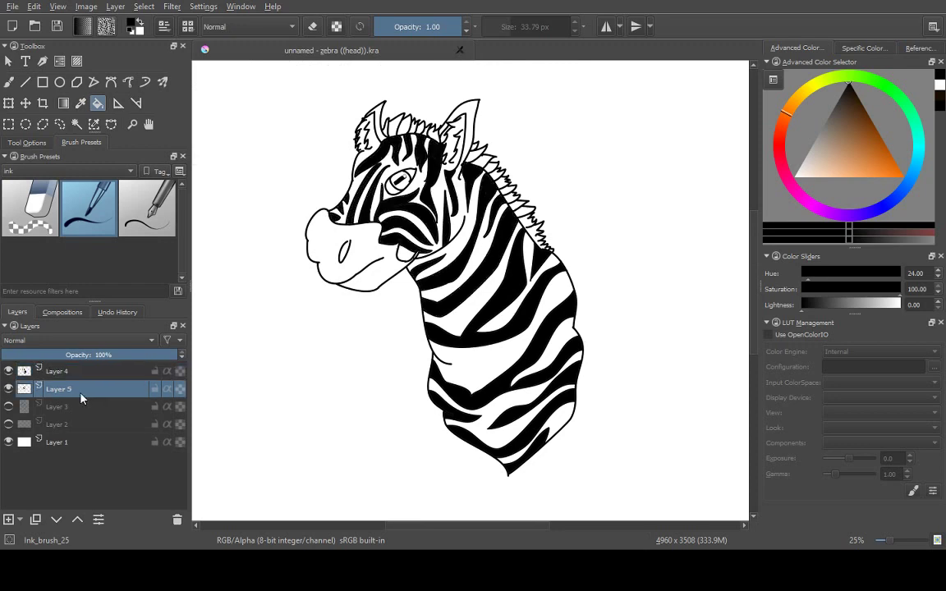
pyautogui.click(9, 371)
pyautogui.click(9, 371)
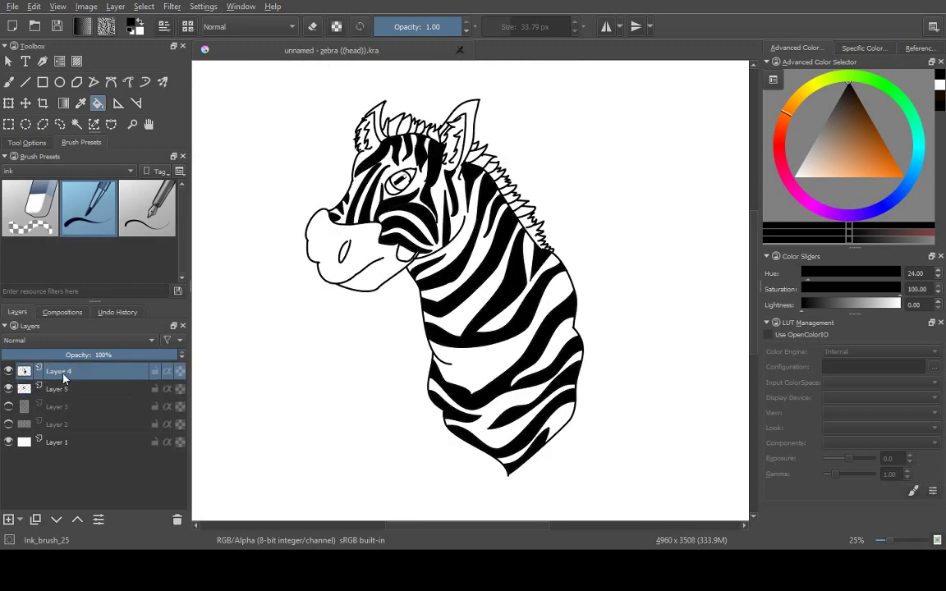
# - Try filling some of the mane tufts with black on Layer 4, using the zebra reference photo as a guide
pyautogui.scroll(6, 415, 165)
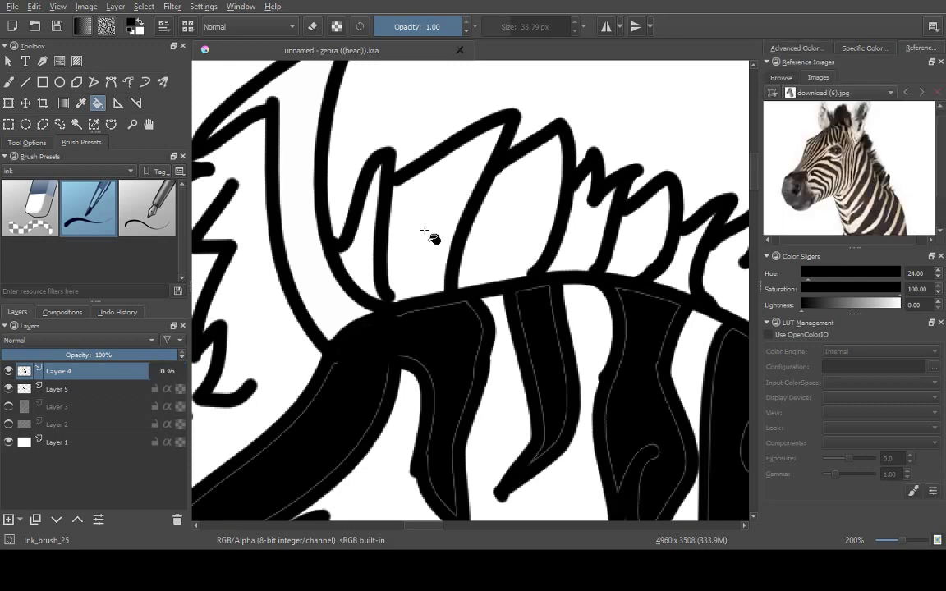
pyautogui.scroll(-1, 423, 233)
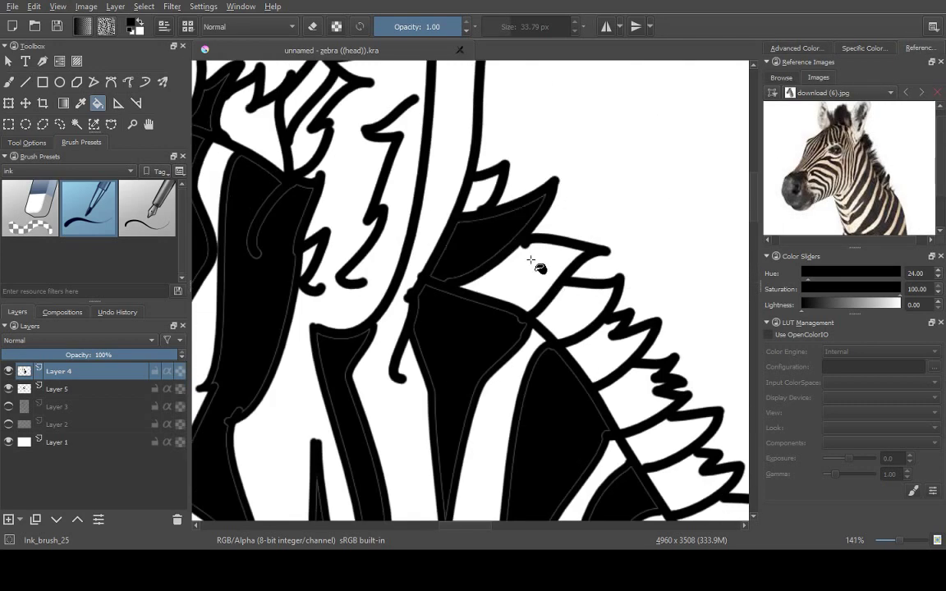
pyautogui.scroll(-2, 523, 257)
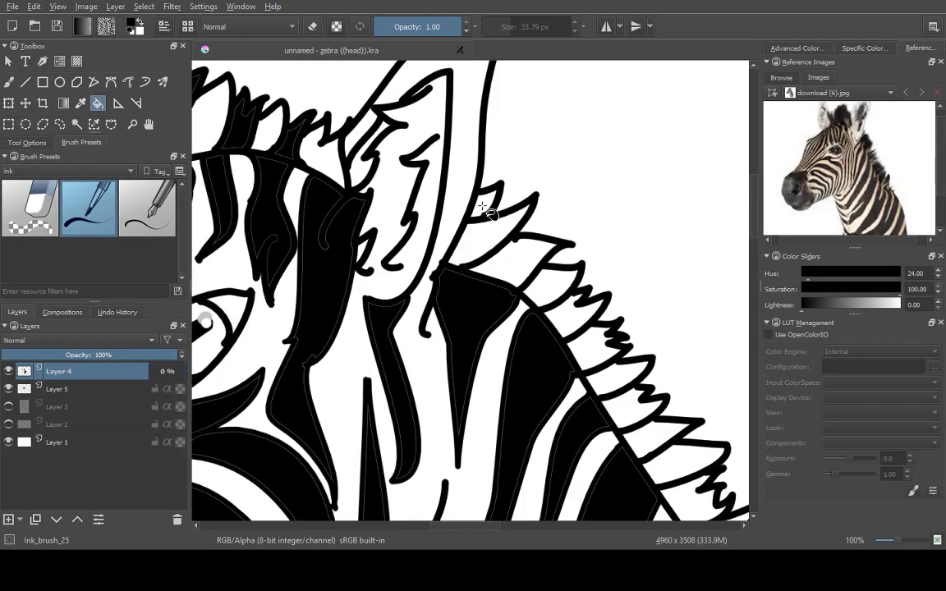
pyautogui.scroll(-1, 486, 210)
pyautogui.click(515, 254)
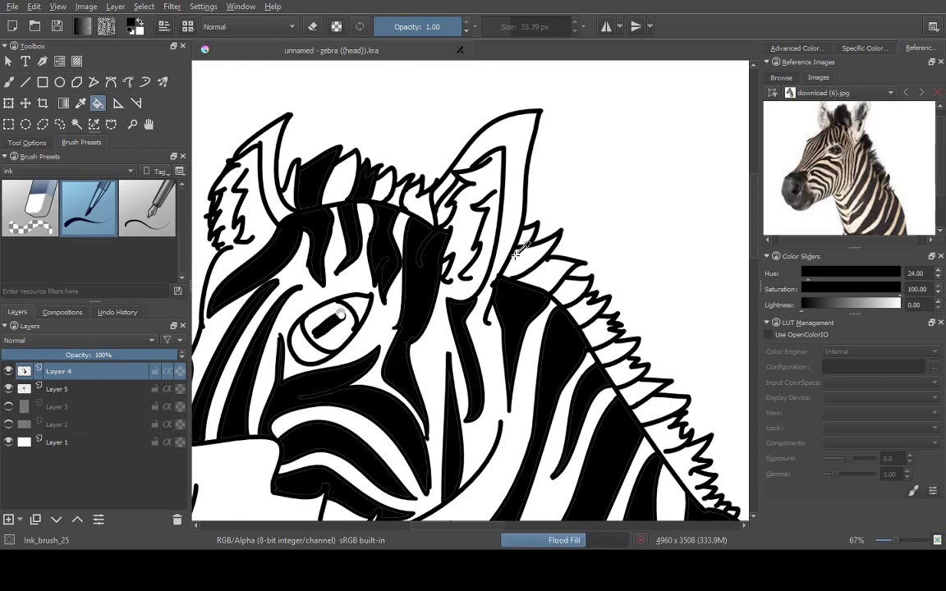
pyautogui.scroll(-3, 516, 255)
# - Try filling the muzzle with near-black brown (hue 25, saturation 100, lightness 5), undo it and check the muzzle in the reference photo
pyautogui.click(796, 48)
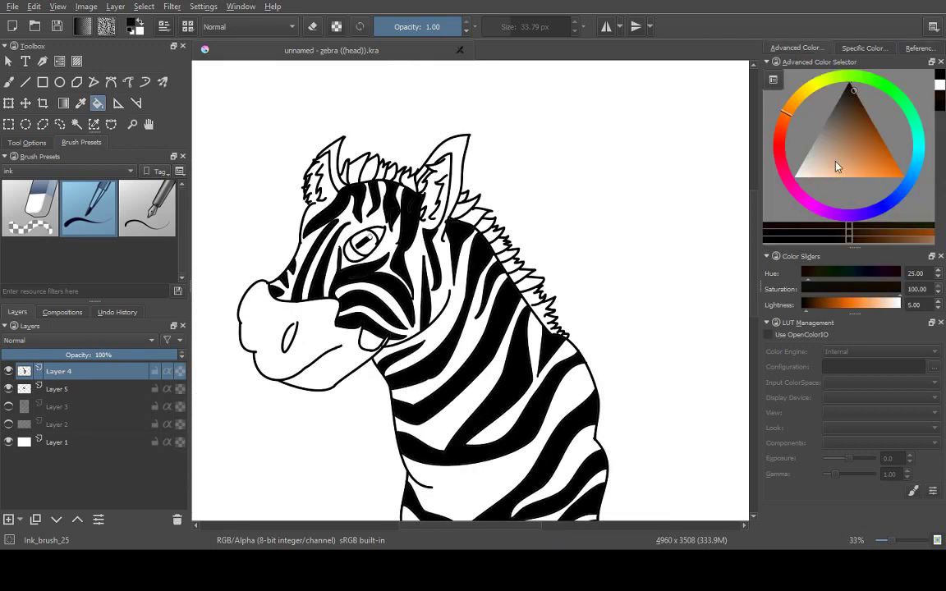
pyautogui.click(852, 92)
pyautogui.scroll(3, 297, 315)
pyautogui.click(297, 315)
pyautogui.hotkey('ctrl', 'z')
pyautogui.click(919, 48)
pyautogui.scroll(3, 889, 212)
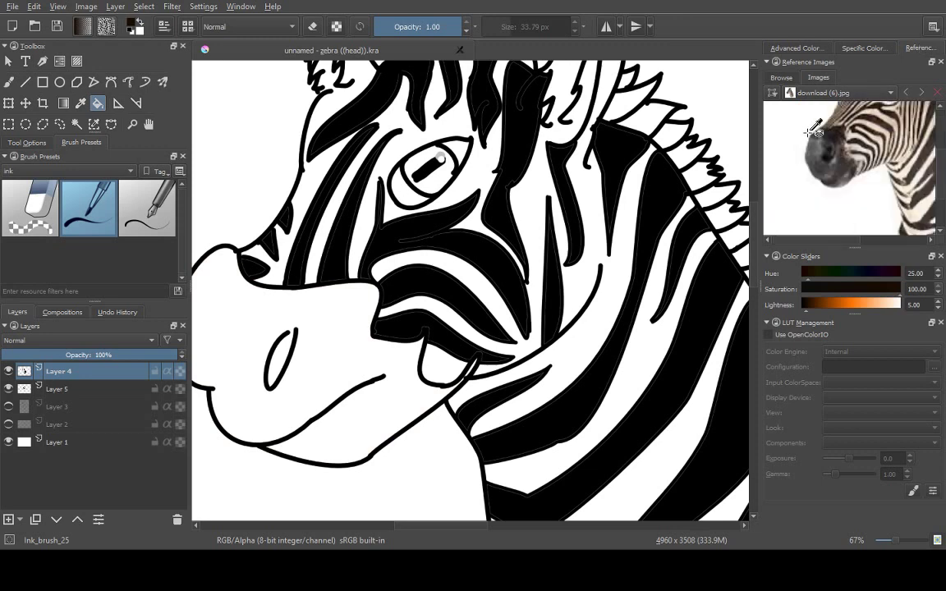
# - Try filling the muzzle with brown at hue 27, saturation 44, lightness 18 on Layer 4, and undo the fill
pyautogui.click(805, 48)
pyautogui.click(835, 113)
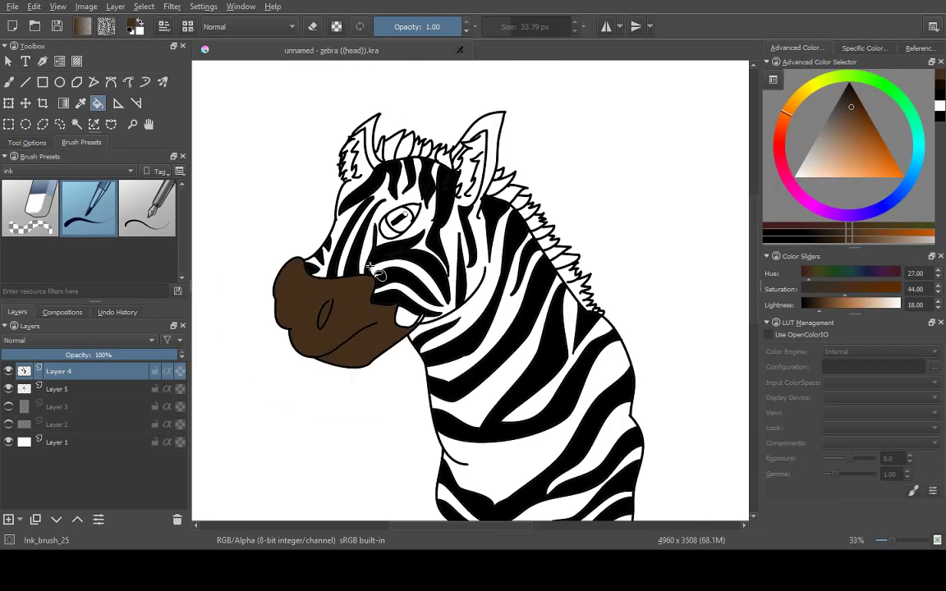
pyautogui.press('+')
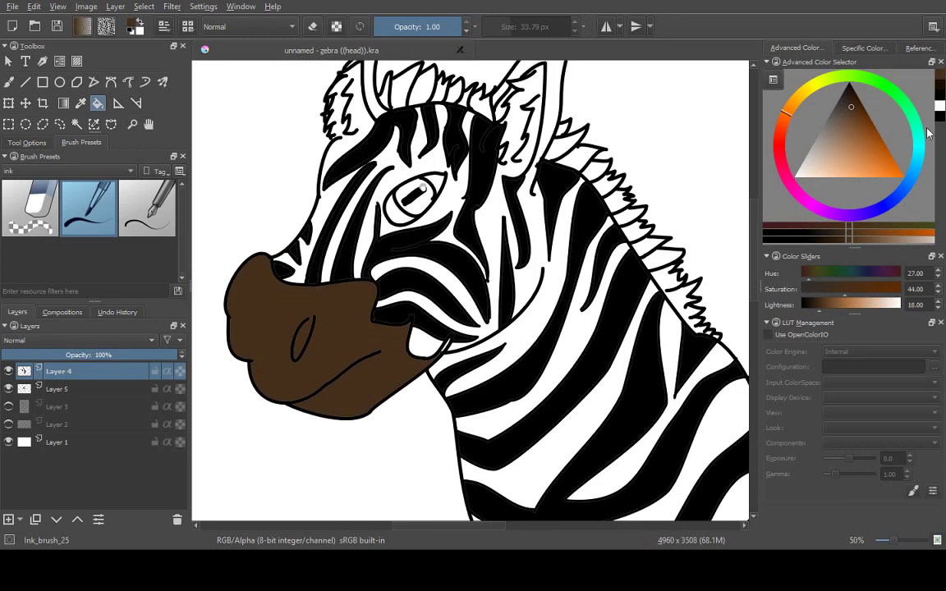
pyautogui.hotkey('ctrl', 'z')
# - Fill the muzzle on Layer 4 with dark grey-brown at hue 25, saturation 15, lightness 17
pyautogui.click(841, 103)
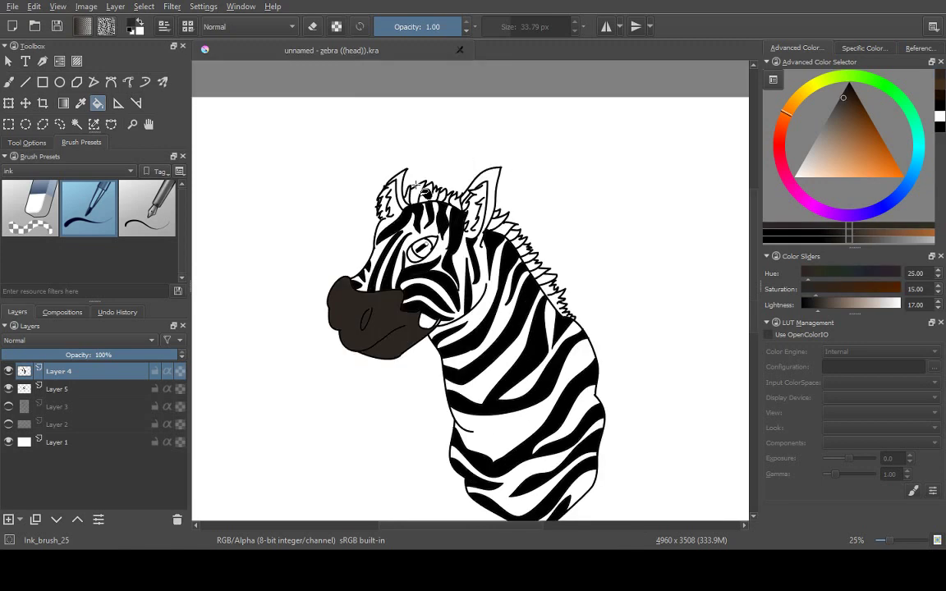
pyautogui.press('+')
pyautogui.press('+')
pyautogui.press('+')
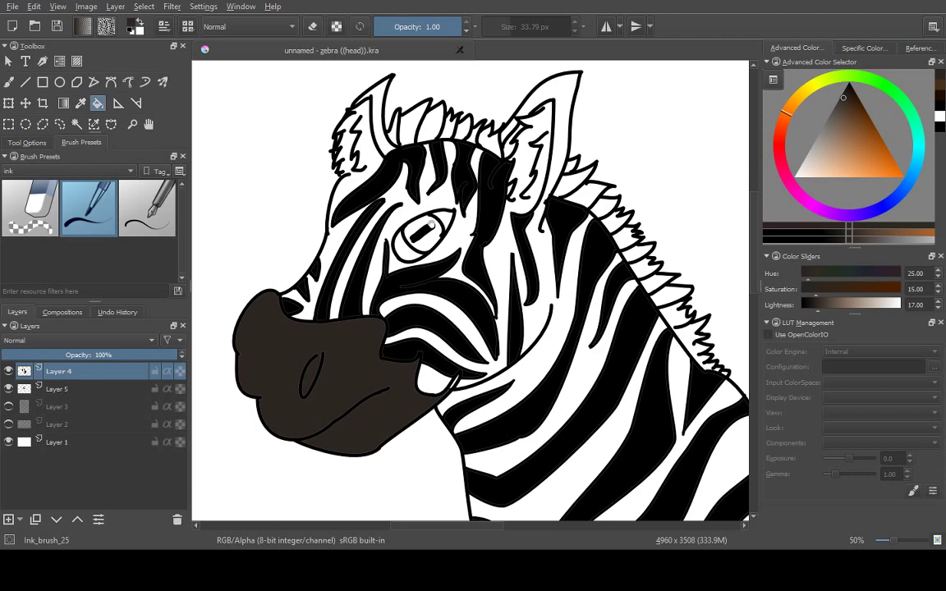
# - Try recolouring the muzzle and outlines at hue 25, saturation 100, lightness 5 with Layer 4 below Layer 5, and undo these changes
pyautogui.press('-')
pyautogui.press('+')
pyautogui.press('+')
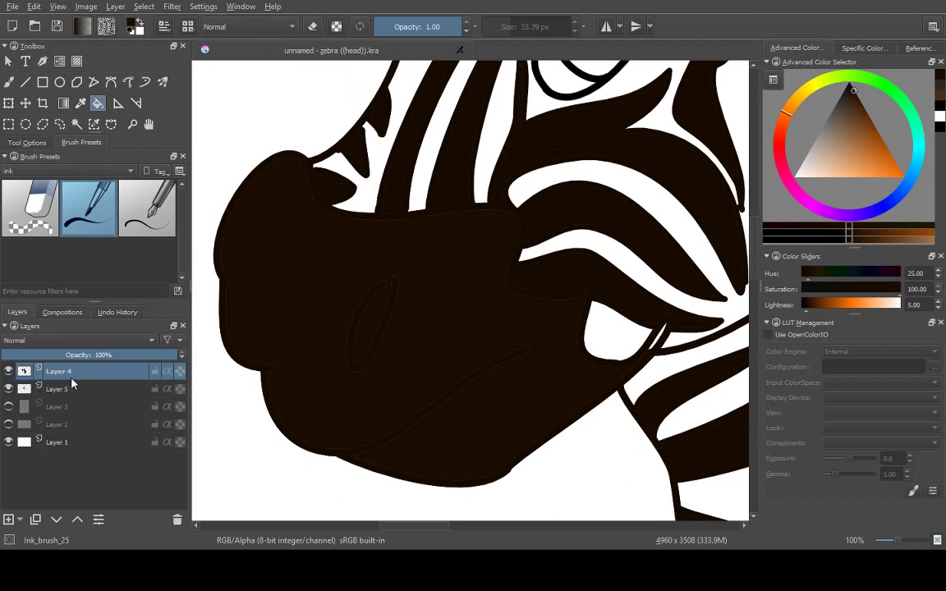
pyautogui.moveTo(71, 379); pyautogui.dragTo(70, 396)
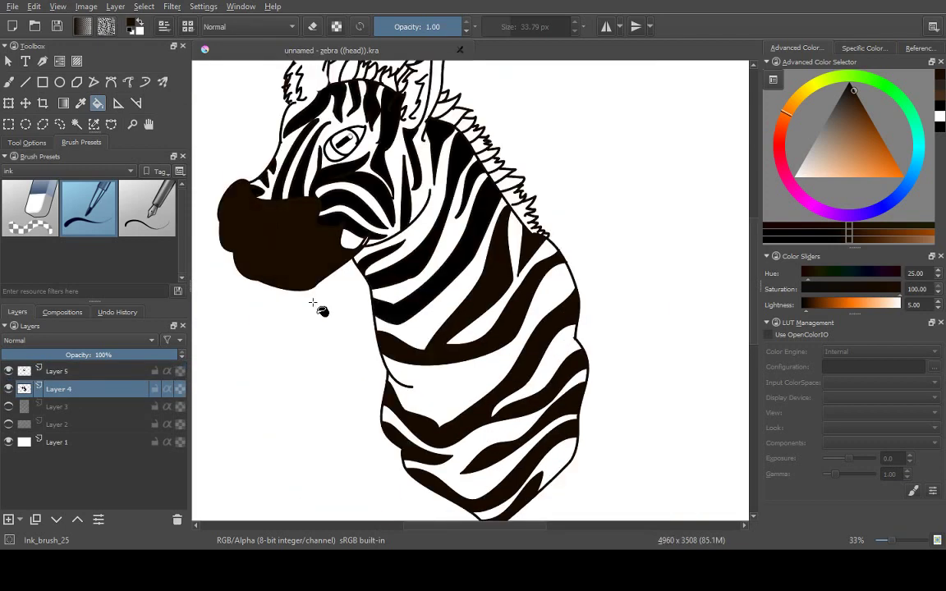
pyautogui.hotkey('ctrl', 'z')
pyautogui.press('1')
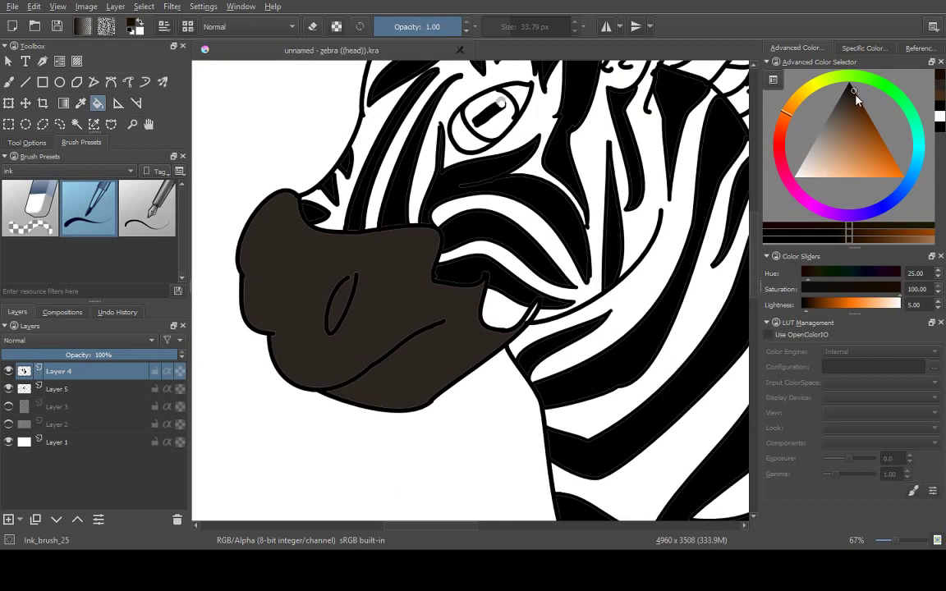
# - Recolour the outlines and stripes dark brown on Layer 4 and fill the muzzle with hue 24, saturation 21, lightness 21
pyautogui.click(840, 98)
pyautogui.click(432, 247)
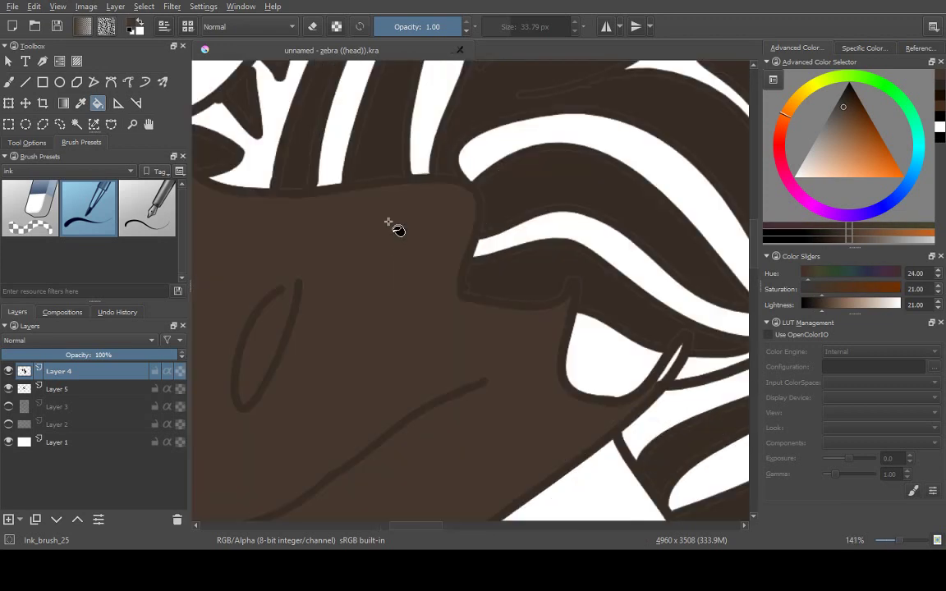
pyautogui.scroll(-5, 395, 229)
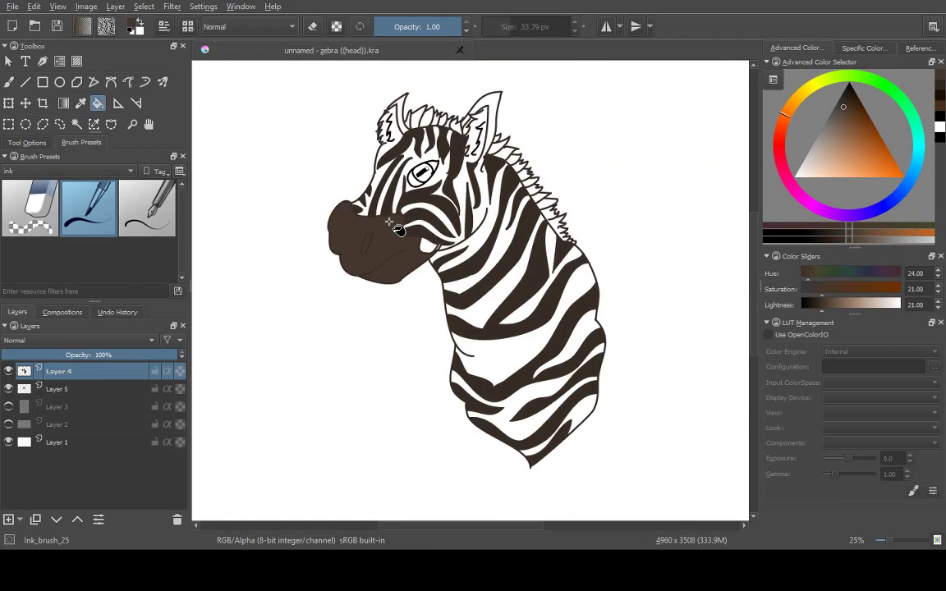
# - Try filling alternate mane tufts on Layer 4 with brown at hue 24, saturation 21, lightness 21, and undo the fills
pyautogui.scroll(8, 392, 246)
pyautogui.scroll(-5, 394, 258)
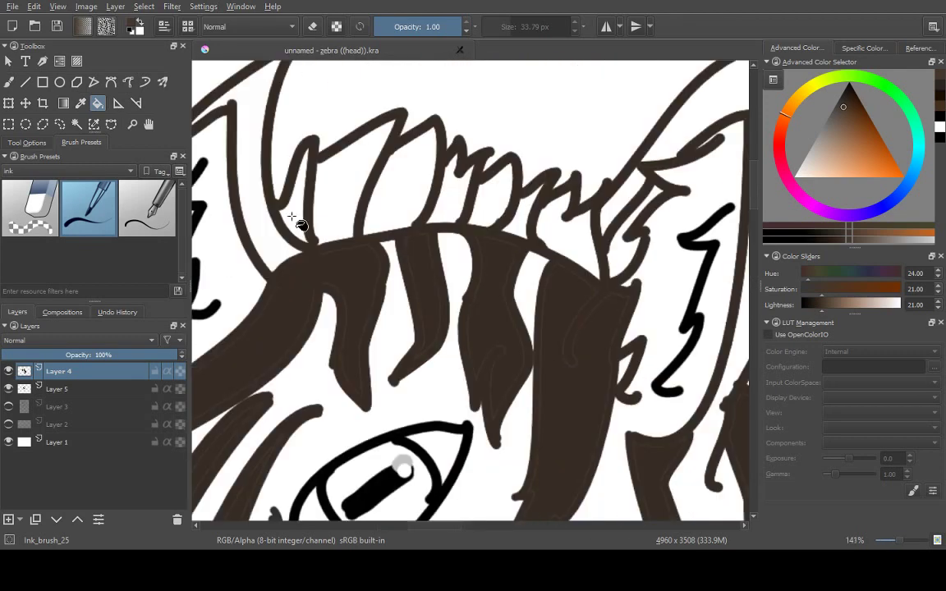
pyautogui.click(291, 216)
pyautogui.click(386, 185)
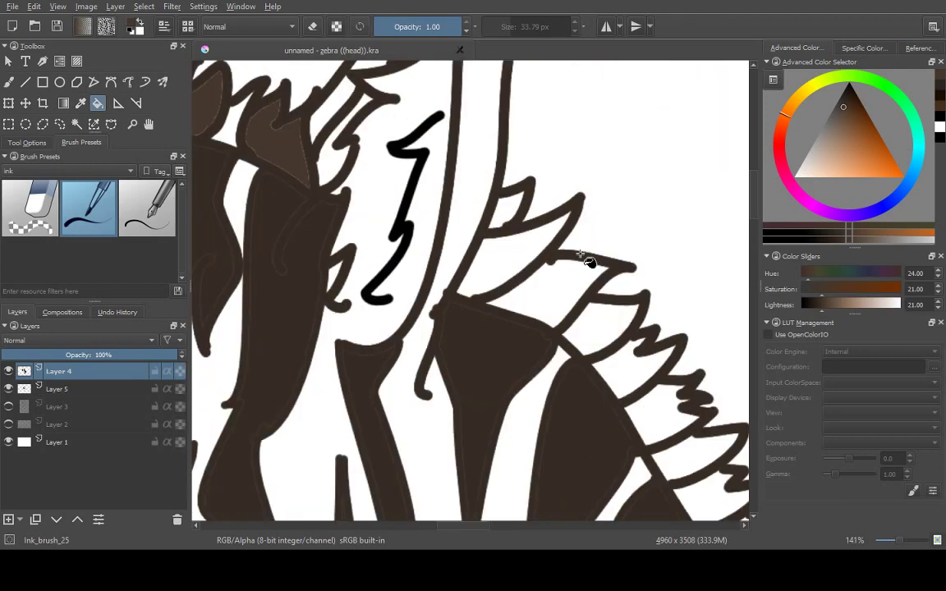
pyautogui.scroll(-1, 588, 261)
pyautogui.click(555, 262)
pyautogui.scroll(1, 481, 297)
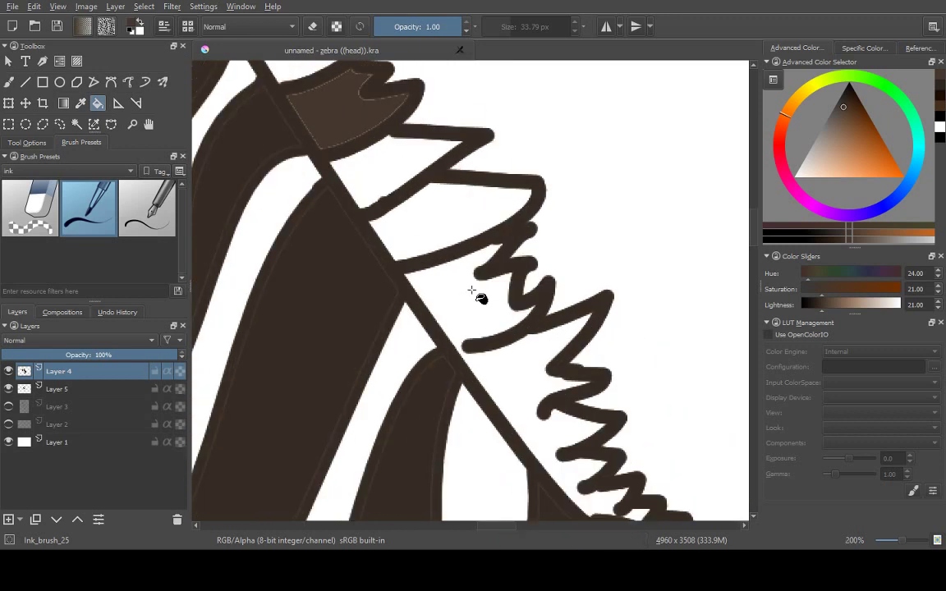
pyautogui.scroll(1, 473, 182)
pyautogui.scroll(-6, 464, 175)
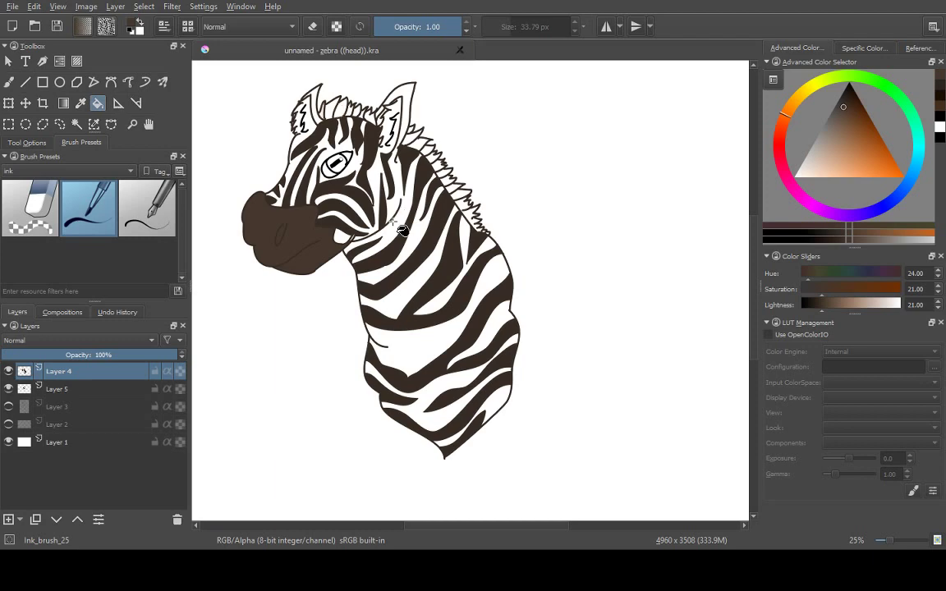
# - Fill alternate mane tufts on Layer 4 with dark grey-brown at hue 24, saturation 15, lightness 15
pyautogui.scroll(4, 242, 222)
pyautogui.scroll(2, 263, 148)
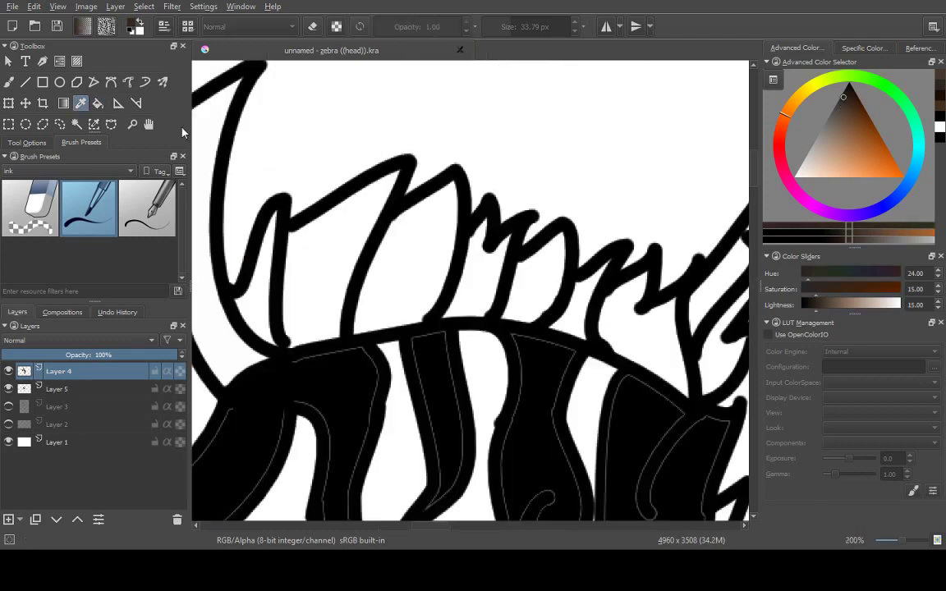
pyautogui.click(261, 246)
pyautogui.click(358, 216)
pyautogui.moveTo(534, 281); pyautogui.dragTo(464, 208)
pyautogui.click(464, 208)
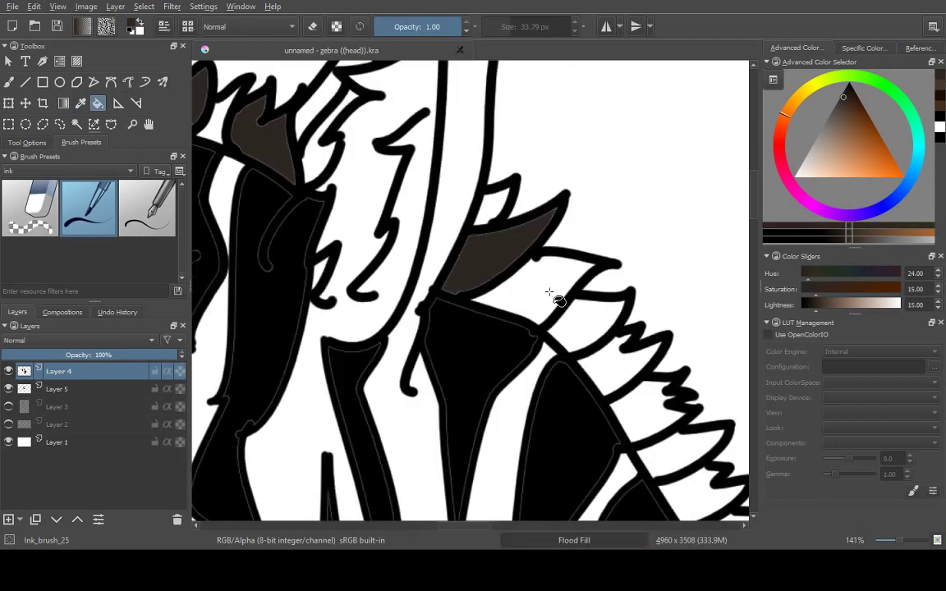
pyautogui.moveTo(553, 295); pyautogui.dragTo(500, 264)
pyautogui.click(500, 264)
pyautogui.scroll(-2, 579, 384)
# - Toggle Layer 4's visibility to check the stripes beneath it, and reduce the ink brush size to 7.47 px
pyautogui.press('b')
pyautogui.scroll(3, 633, 386)
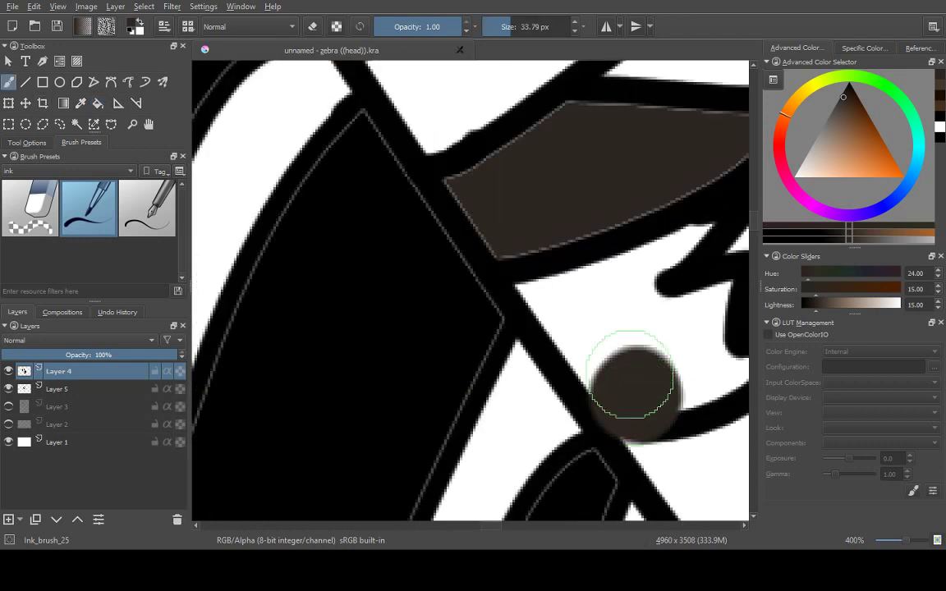
pyautogui.scroll(-4, 633, 386)
pyautogui.click(8, 371)
pyautogui.click(8, 372)
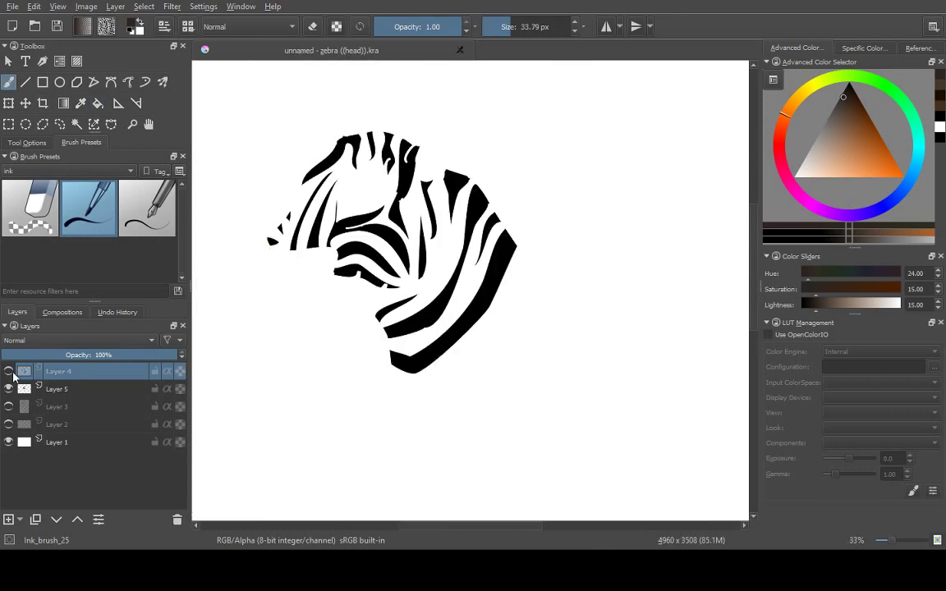
pyautogui.scroll(5, 454, 173)
pyautogui.press('[')
pyautogui.press('[')
pyautogui.press('[')
pyautogui.press('[')
pyautogui.scroll(-5, 404, 227)
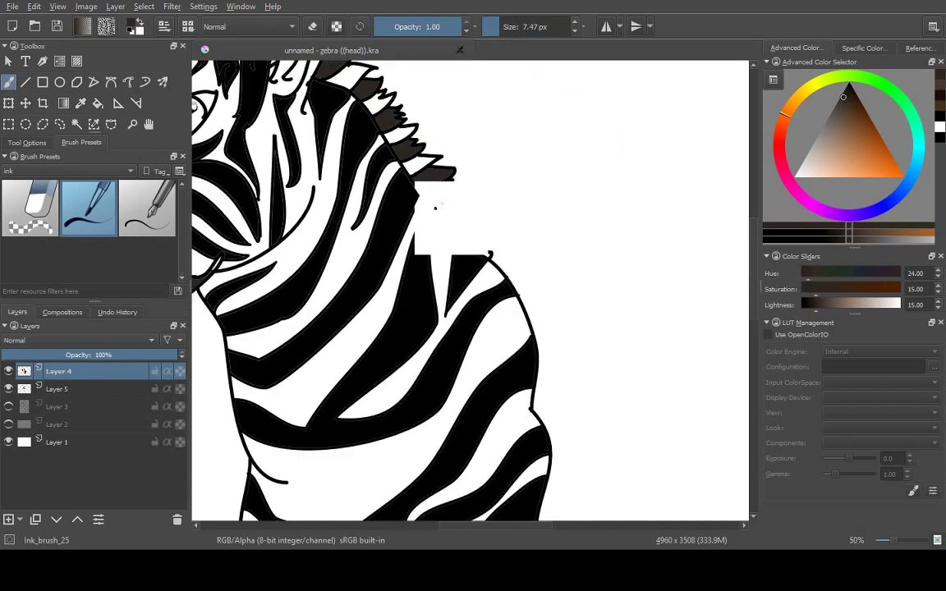
pyautogui.scroll(-3, 486, 500)
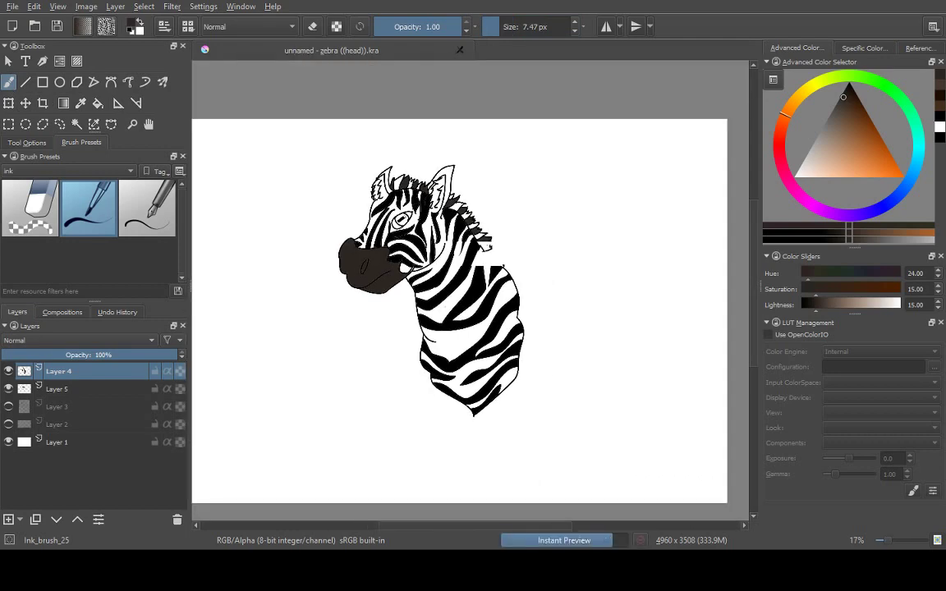
pyautogui.click(8, 371)
pyautogui.click(8, 371)
# - Close the gaps at the bases of the lower mane tufts with short strokes and fill those tufts dark grey-brown
pyautogui.scroll(6, 484, 230)
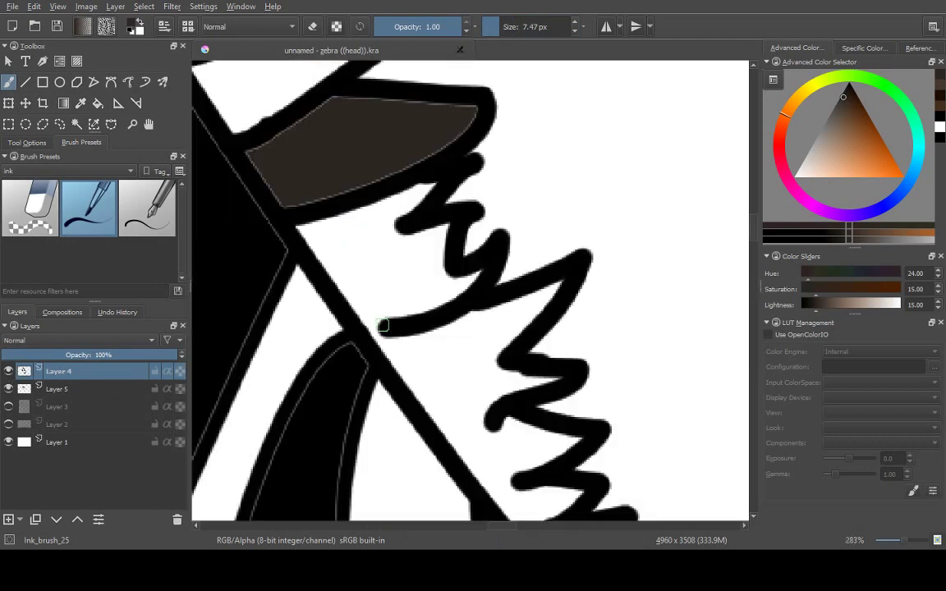
pyautogui.press('f')
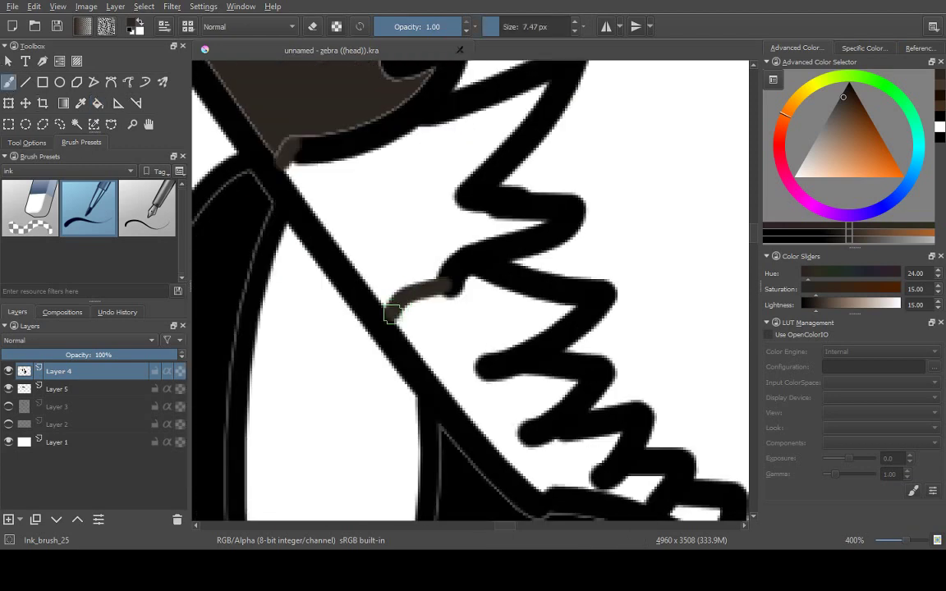
pyautogui.scroll(1, 393, 313)
pyautogui.press('f')
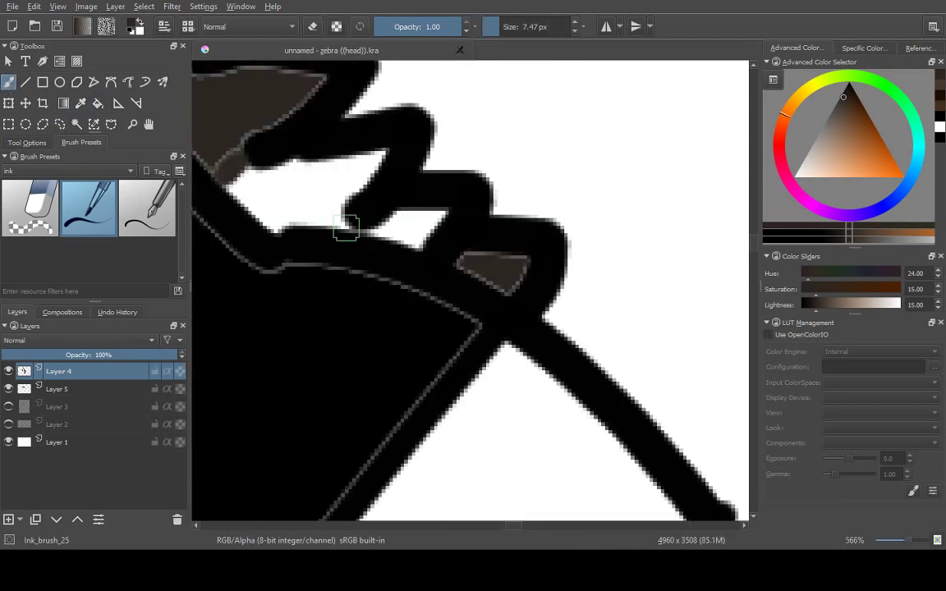
pyautogui.press('2')
pyautogui.press('3')
# - Check the zebra reference photo, draw closing lines around the near ear's inner fur, try filling it and undo the fill
pyautogui.click(920, 47)
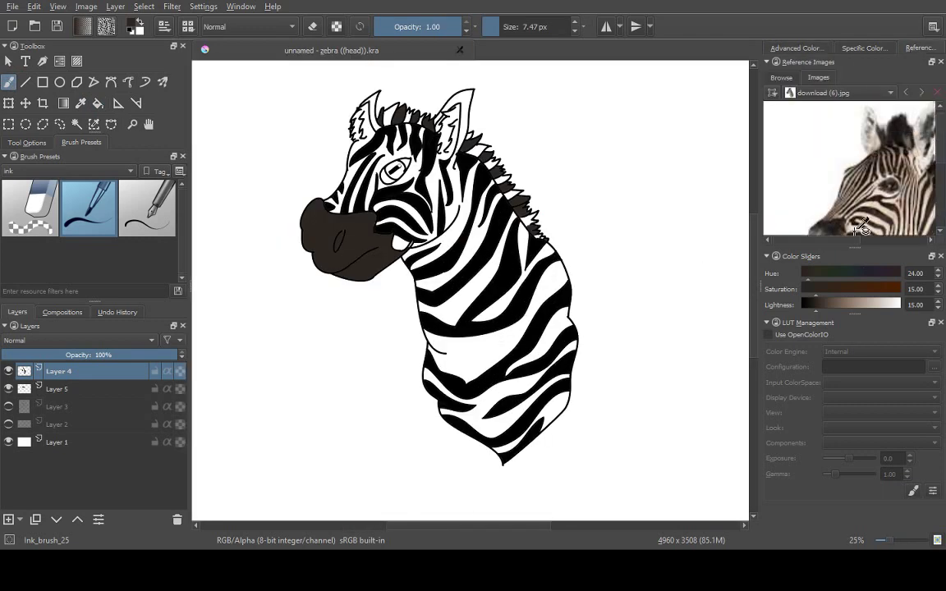
pyautogui.click(796, 48)
pyautogui.scroll(6, 446, 107)
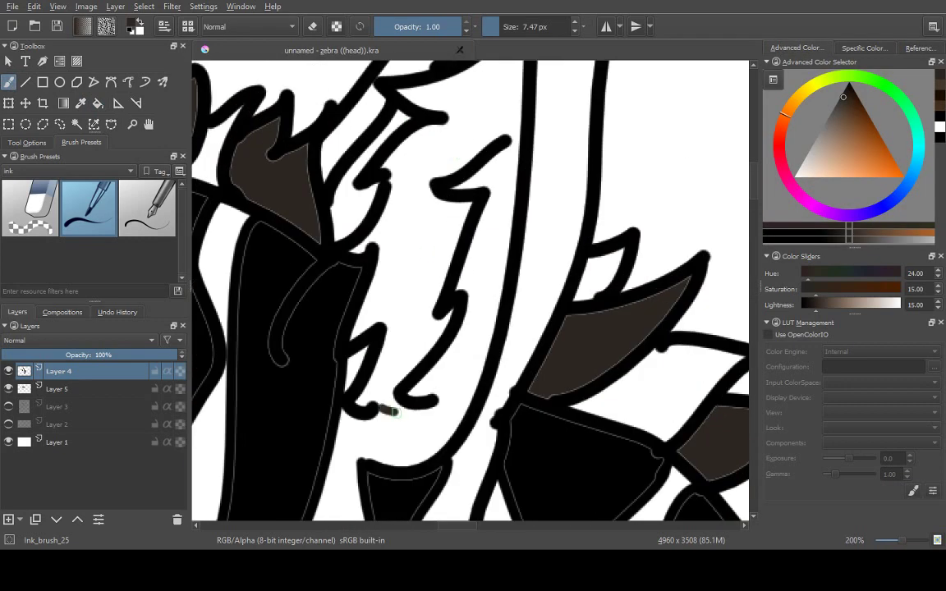
pyautogui.scroll(2, 448, 155)
pyautogui.moveTo(449, 136)
pyautogui.mouseDown()
pyautogui.moveTo(485, 196)
pyautogui.moveTo(445, 284)
pyautogui.mouseUp()
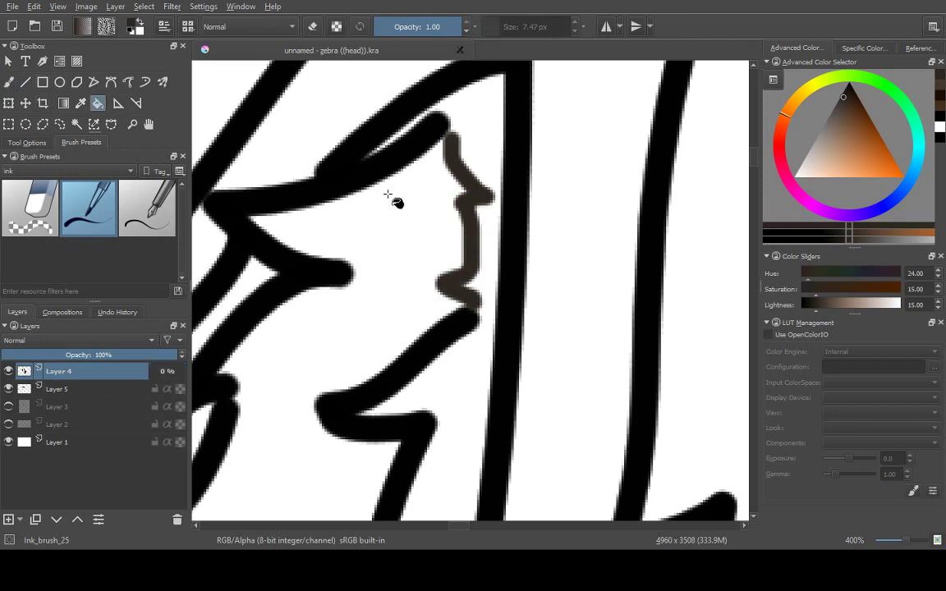
pyautogui.click(387, 194)
pyautogui.scroll(-2, 387, 194)
pyautogui.hotkey('ctrl', 'z')
# - Close the remaining gaps around the inner fur of both ears and fill the fur dark grey-brown on Layer 4
pyautogui.press('b')
pyautogui.scroll(2, 201, 91)
pyautogui.scroll(-2, 443, 107)
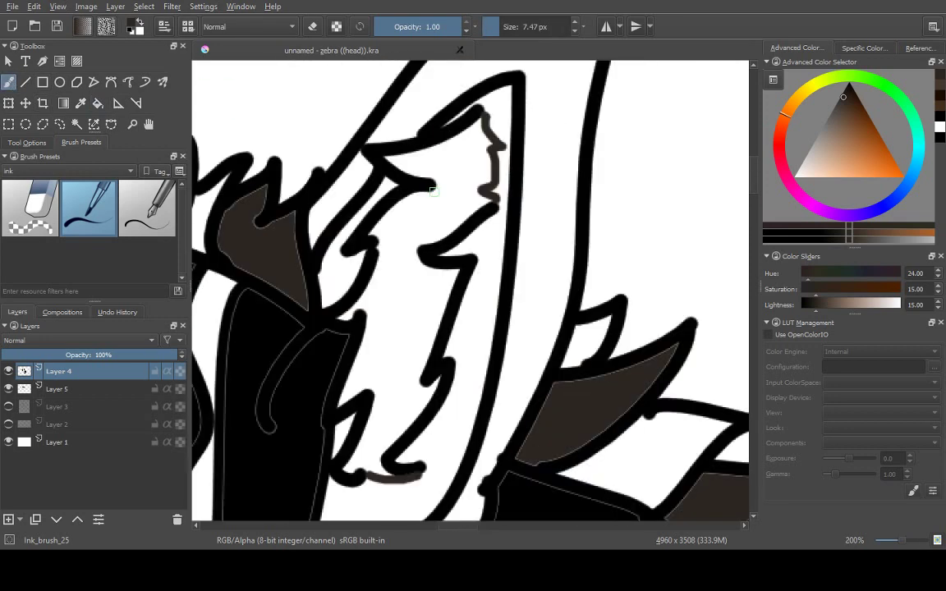
pyautogui.scroll(1, 398, 382)
pyautogui.click(97, 103)
pyautogui.click(411, 196)
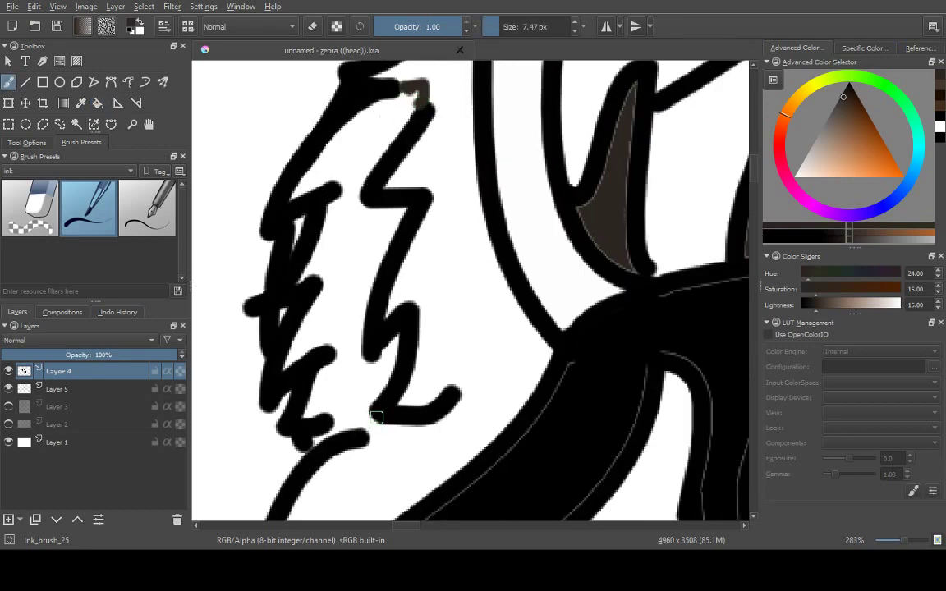
pyautogui.click(97, 103)
pyautogui.click(352, 211)
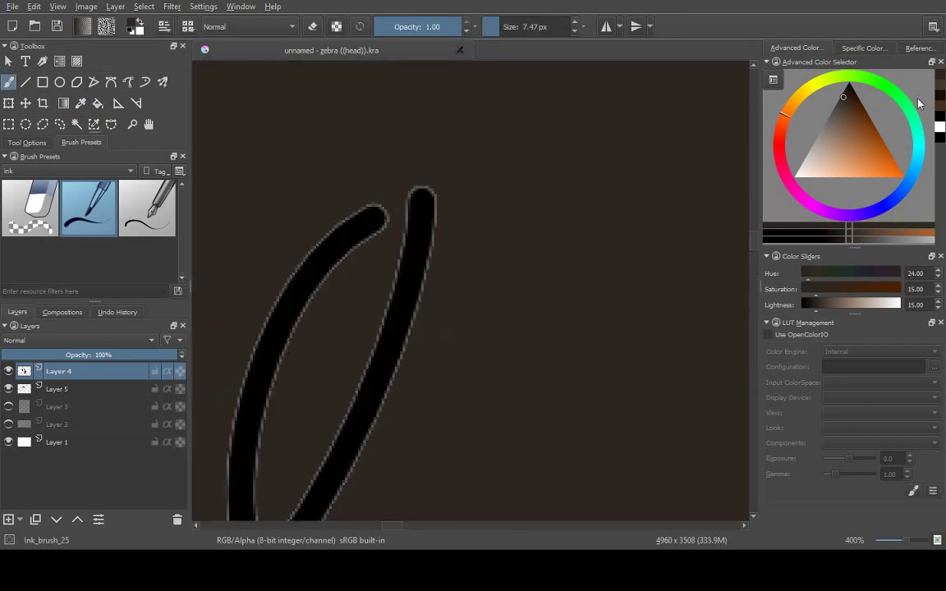
# - Try closing the nostril outline and filling with very dark brown at hue 25, saturation 100, lightness 5, and undo the changes
pyautogui.click(853, 90)
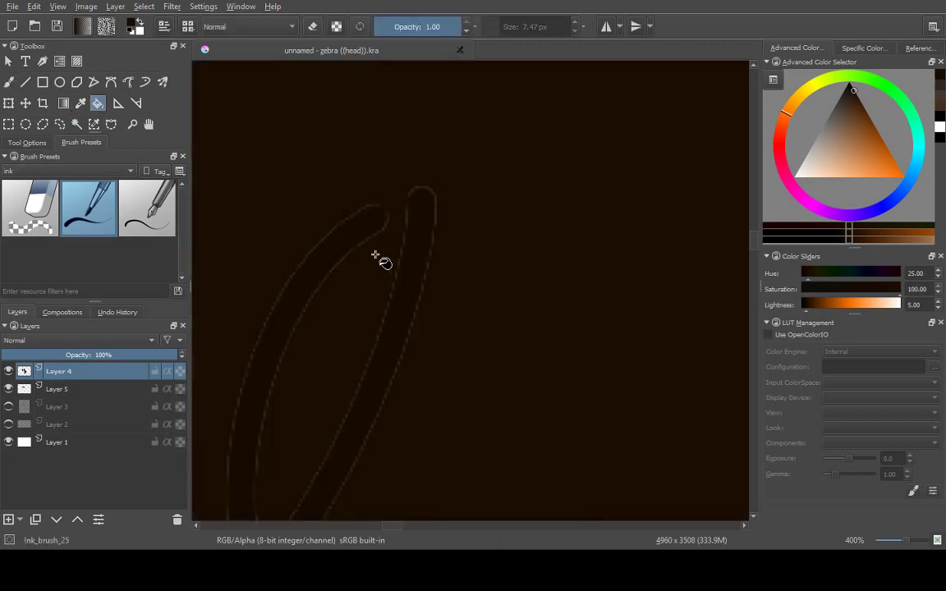
pyautogui.moveTo(380, 258); pyautogui.dragTo(386, 175)
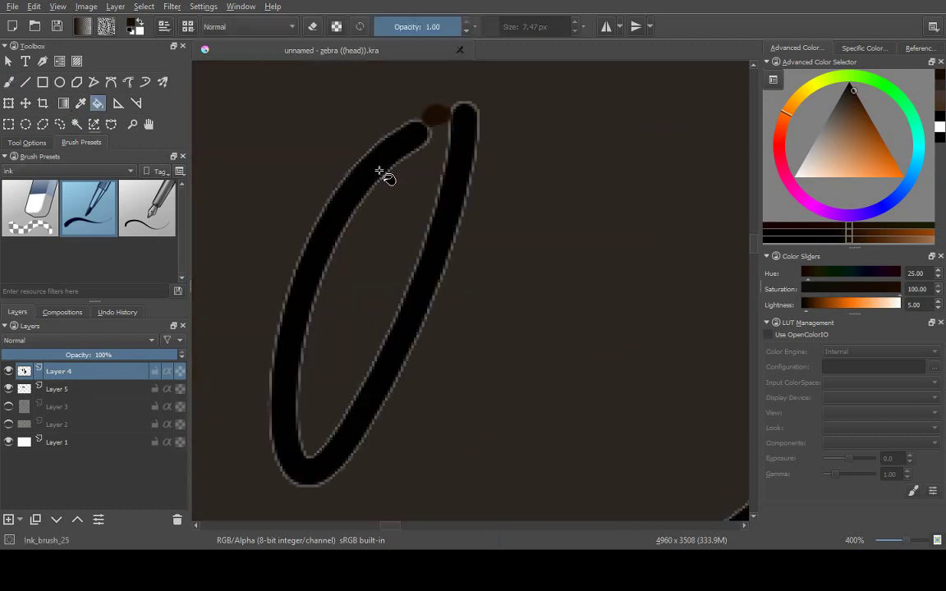
pyautogui.moveTo(435, 120); pyautogui.dragTo(321, 278)
pyautogui.press('-')
pyautogui.hotkey('ctrl', 'z')
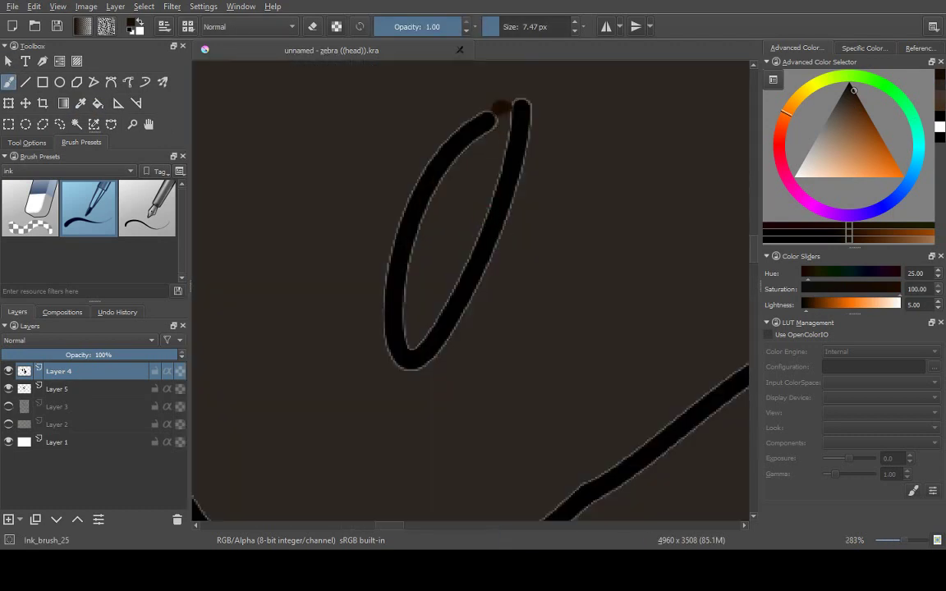
pyautogui.scroll(1, 464, 205)
pyautogui.press('f')
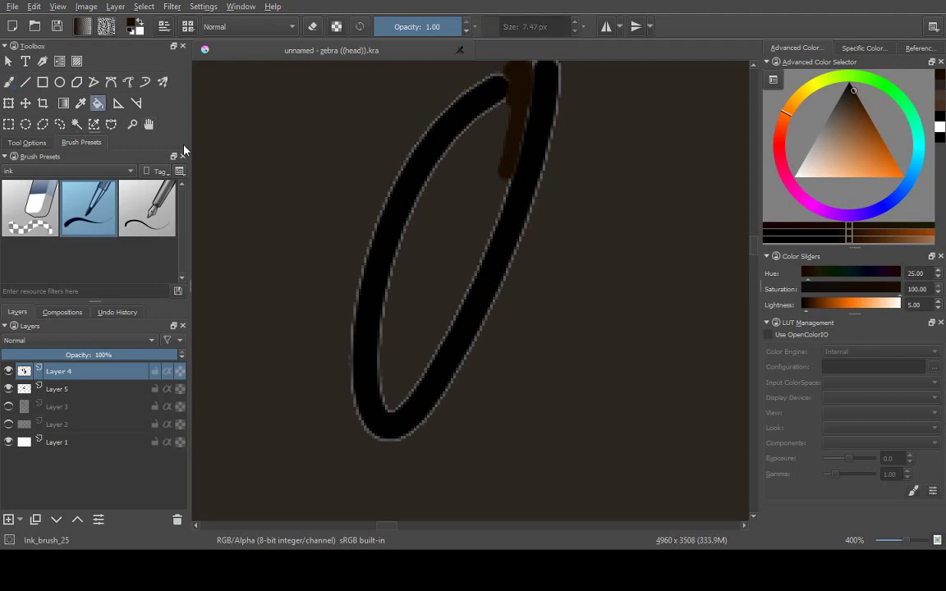
pyautogui.scroll(-6, 460, 205)
pyautogui.press('b')
pyautogui.scroll(-1, 263, 224)
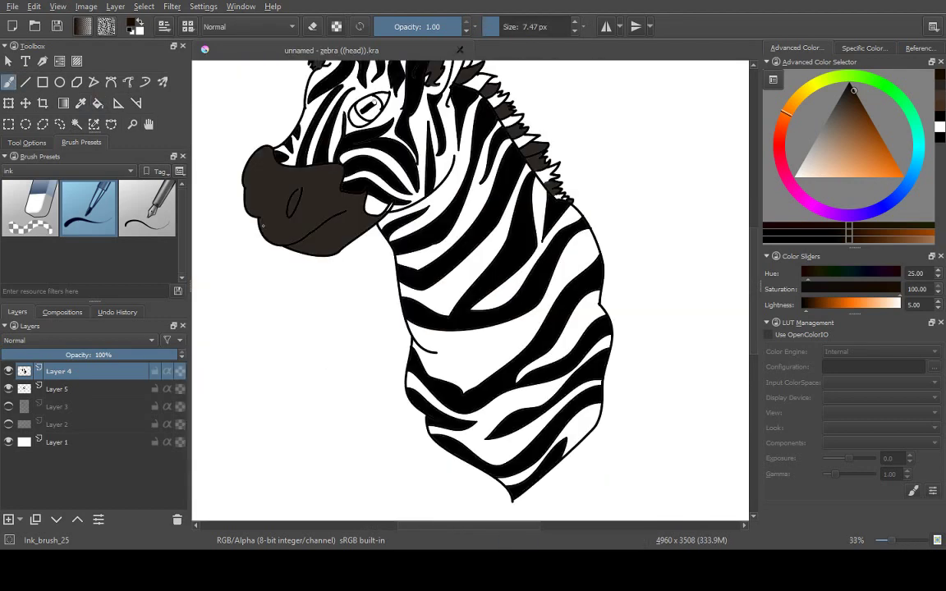
# - Try merging Layer 6 into Layer 4 and Layer 4 down into Layer 5, and undo the merges
pyautogui.scroll(5, 312, 223)
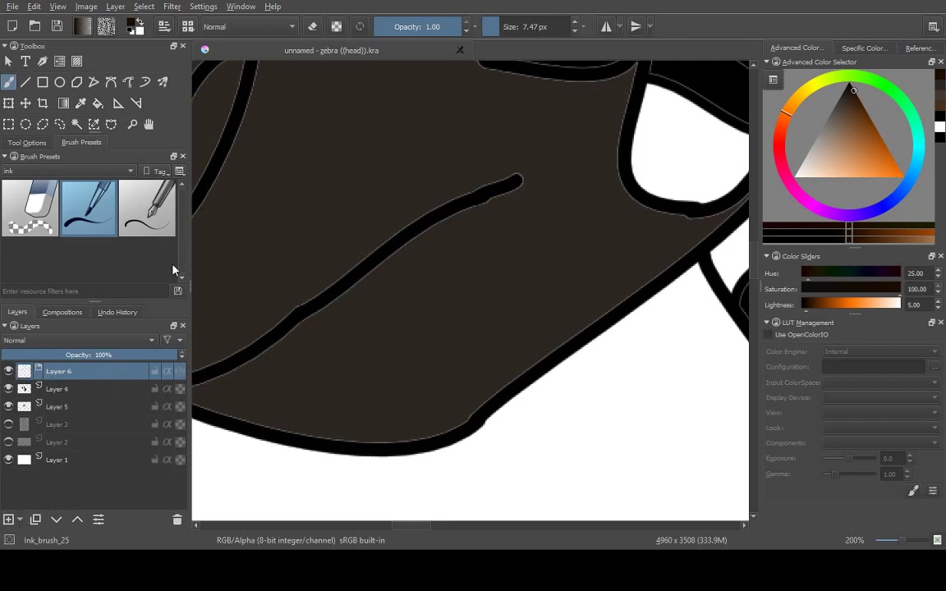
pyautogui.hotkey('ctrl', 'e')
pyautogui.hotkey('ctrl', 'e')
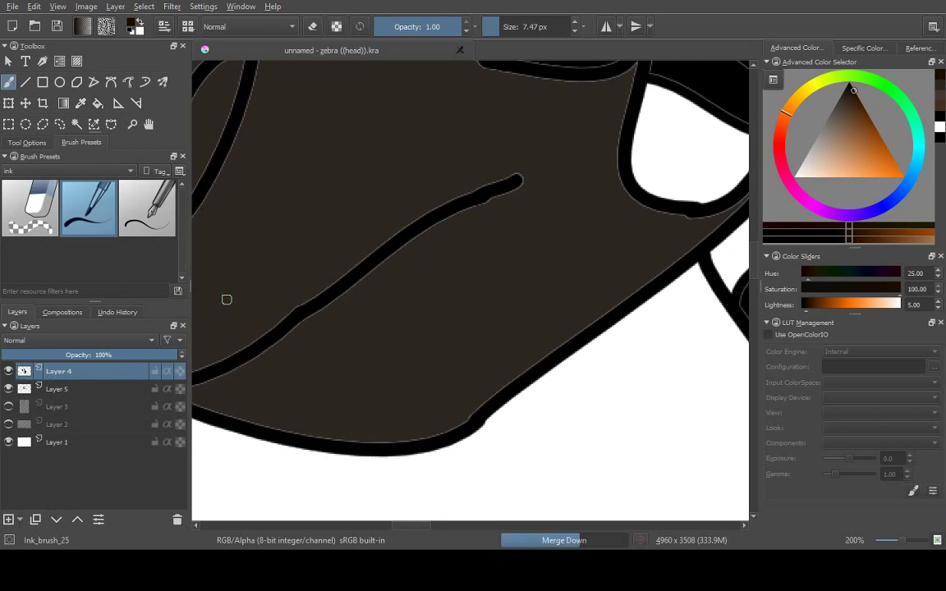
pyautogui.scroll(-5, 352, 300)
pyautogui.scroll(5, 352, 300)
pyautogui.moveTo(362, 293); pyautogui.dragTo(340, 307)
pyautogui.scroll(-5, 340, 308)
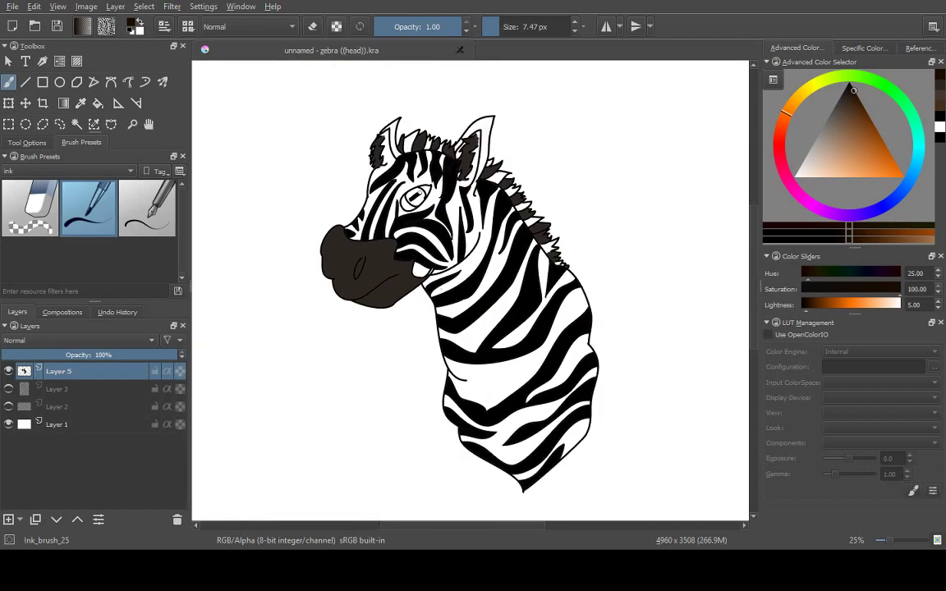
pyautogui.scroll(1, 340, 308)
pyautogui.press('Insert')
pyautogui.scroll(3, 359, 343)
pyautogui.scroll(-3, 359, 343)
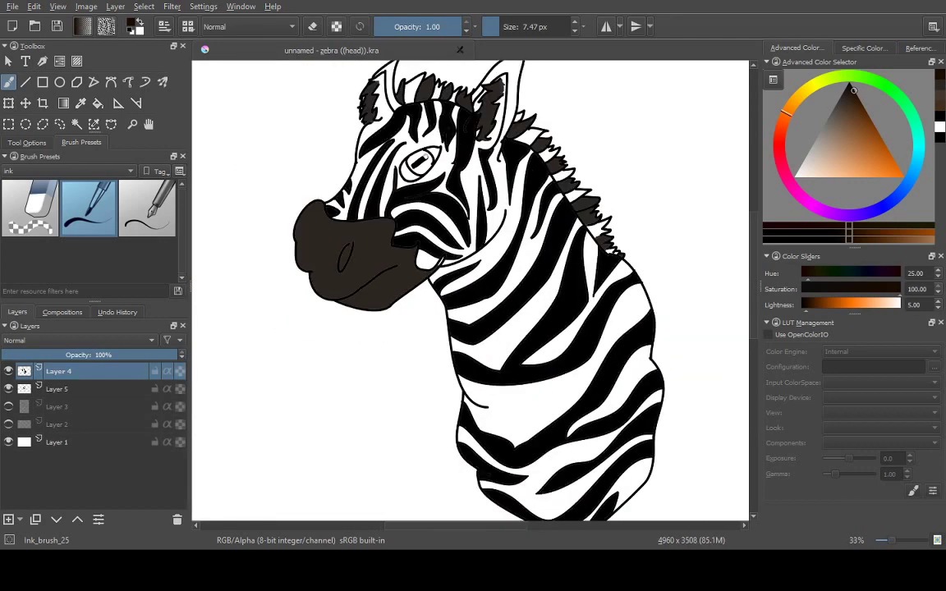
# - Undo the mane, ear and muzzle fills on Layer 4 and hide Layer 5
pyautogui.hotkey('shift', 'BackSpace')
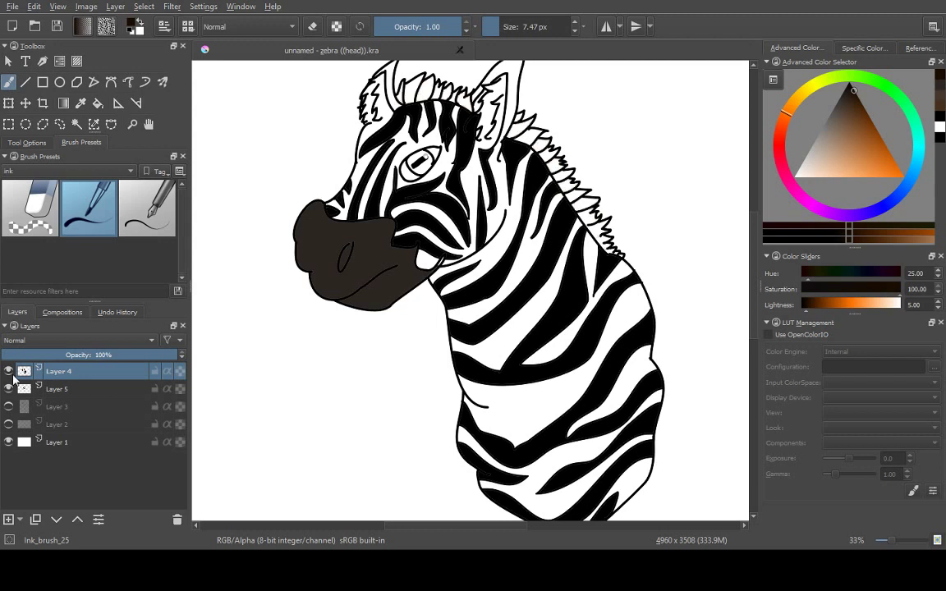
pyautogui.hotkey('ctrl', 'z')
pyautogui.scroll(-1, 471, 287)
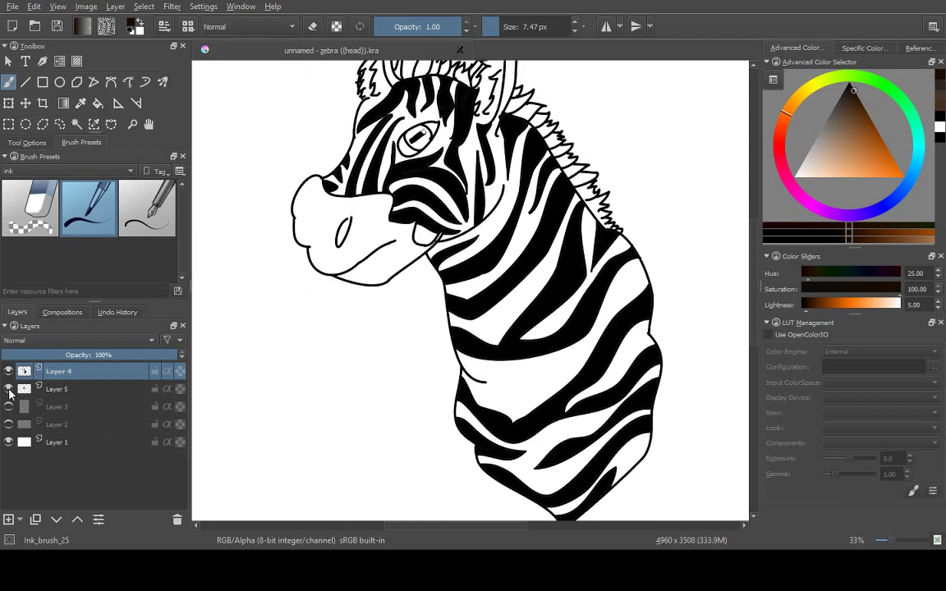
pyautogui.click(9, 389)
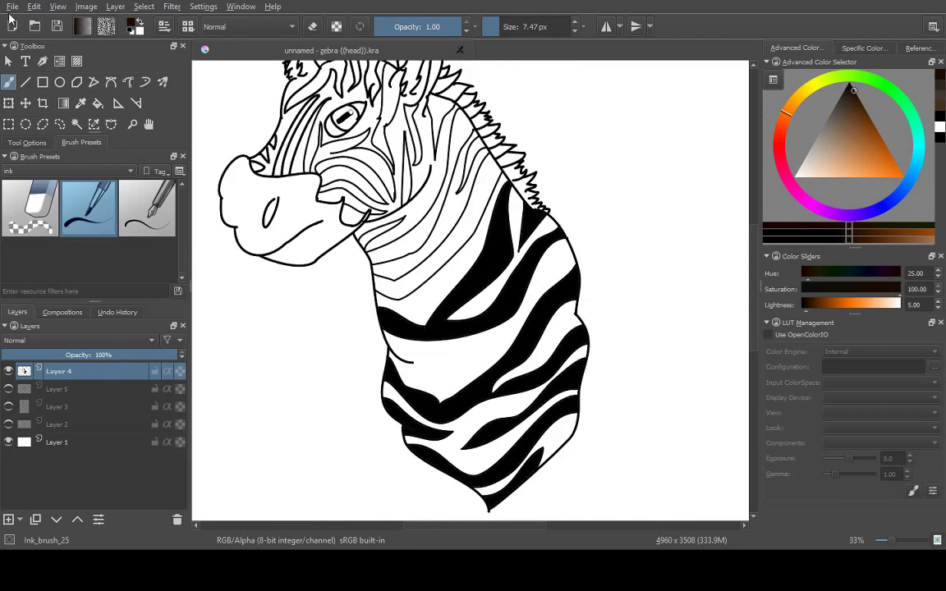
pyautogui.scroll(-1, 566, 234)
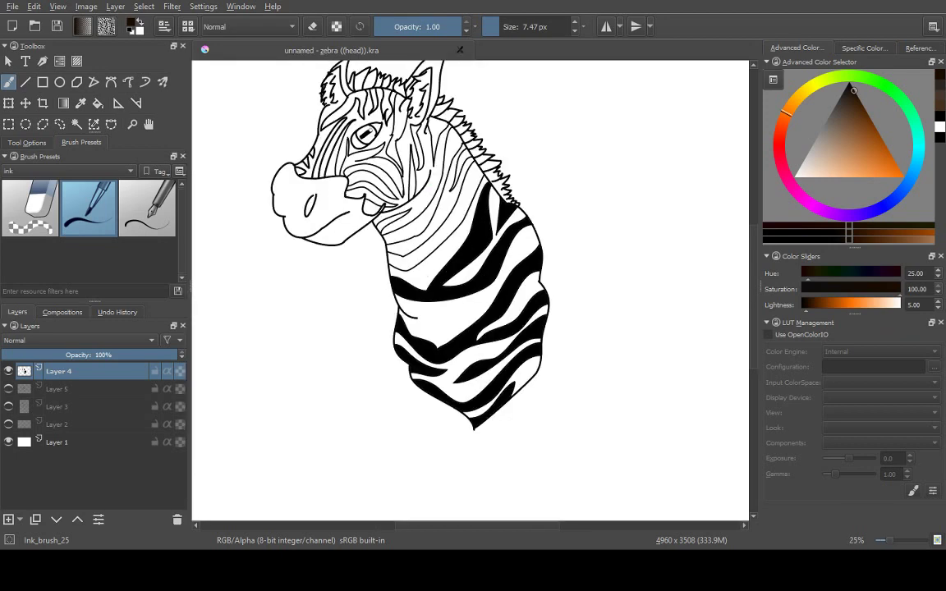
# - Try a few curved strokes with the Dynamic Brush tool in a blank area of the canvas, and remove them
pyautogui.scroll(5, 460, 312)
pyautogui.click(145, 81)
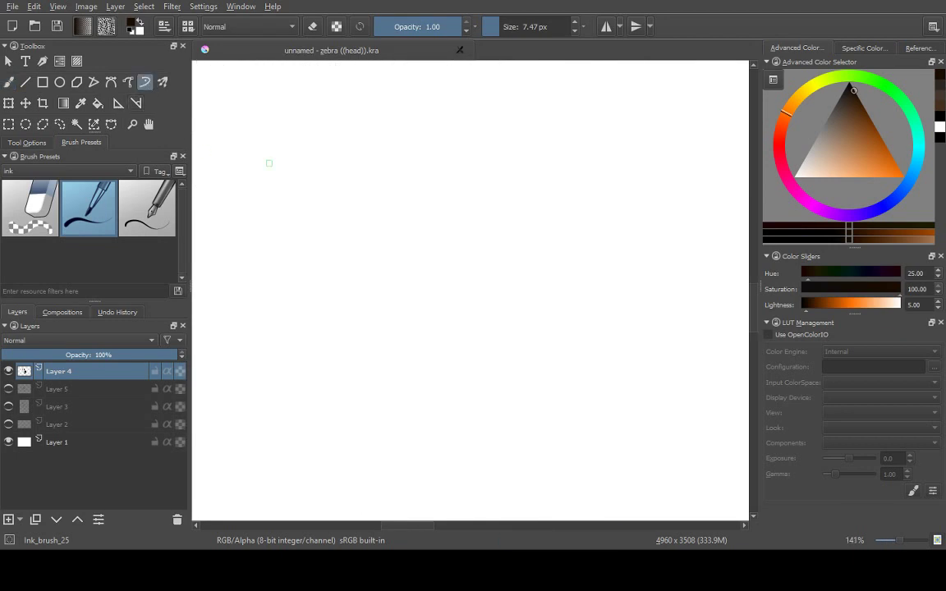
pyautogui.moveTo(317, 185); pyautogui.dragTo(251, 357)
pyautogui.moveTo(326, 283); pyautogui.dragTo(349, 246)
pyautogui.moveTo(361, 284); pyautogui.dragTo(386, 246)
pyautogui.scroll(-3, 372, 272)
pyautogui.scroll(-3, 373, 272)
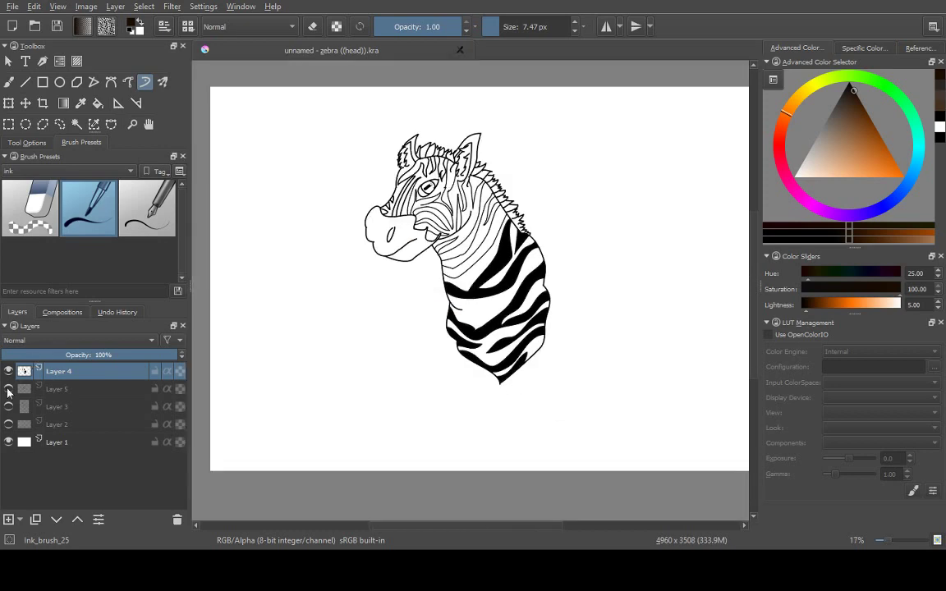
# - Show Layer 5 and hide Layer 4 to isolate the filled head and upper neck stripes
pyautogui.click(8, 389)
pyautogui.click(9, 371)
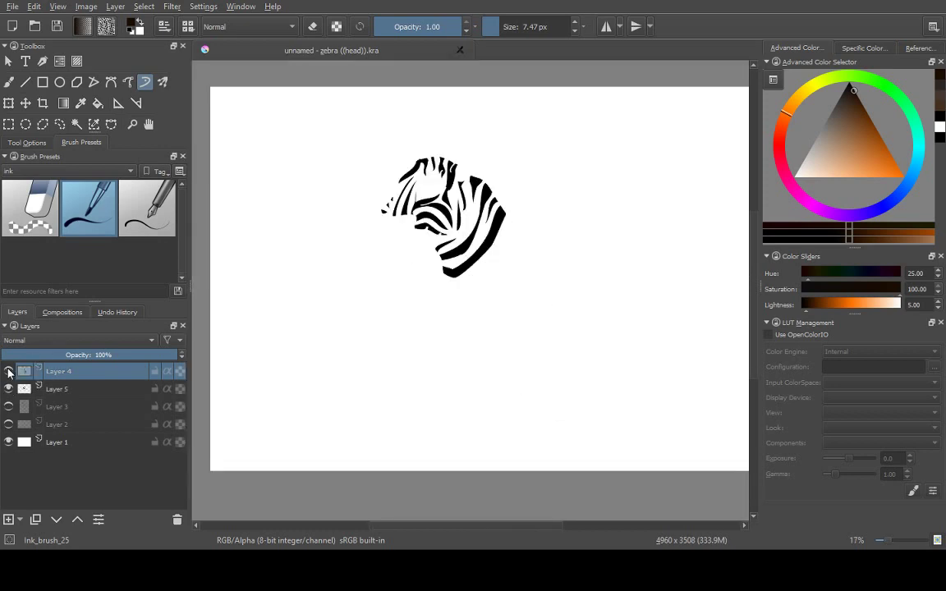
# - Show Layer 4, compare the drawing with Layer 5 visible and hidden, and delete Layer 5
pyautogui.click(9, 371)
pyautogui.press('+')
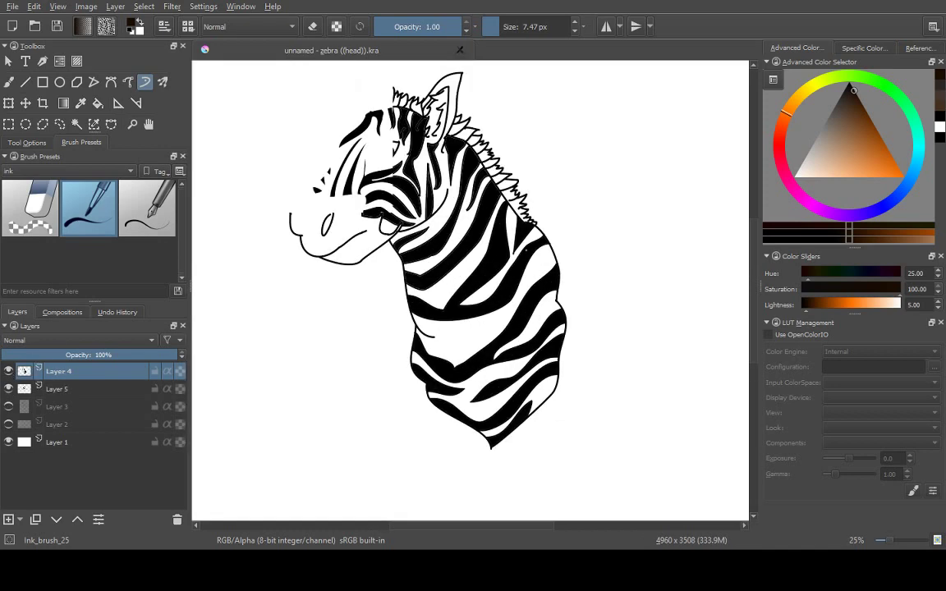
pyautogui.click(8, 390)
pyautogui.click(9, 391)
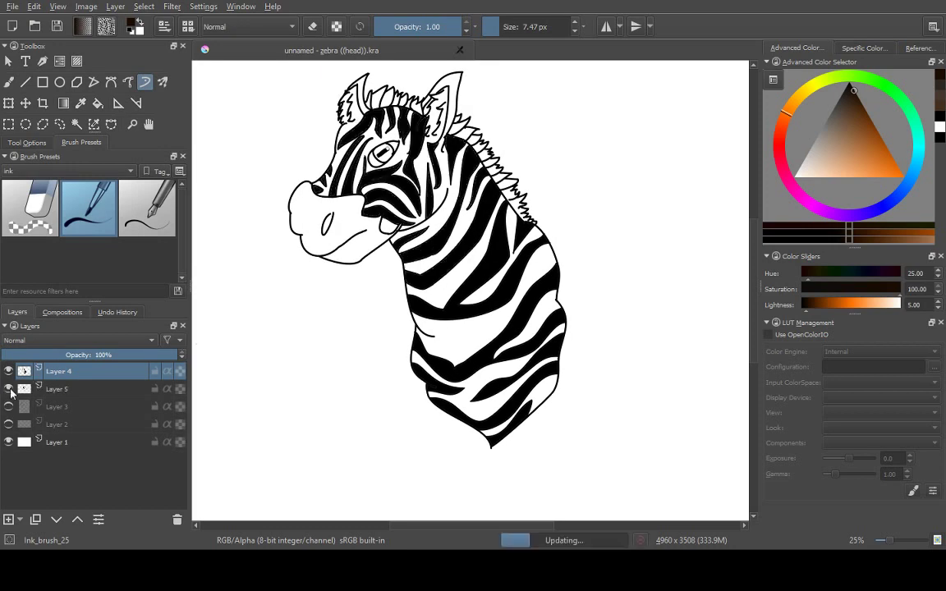
pyautogui.click(10, 392)
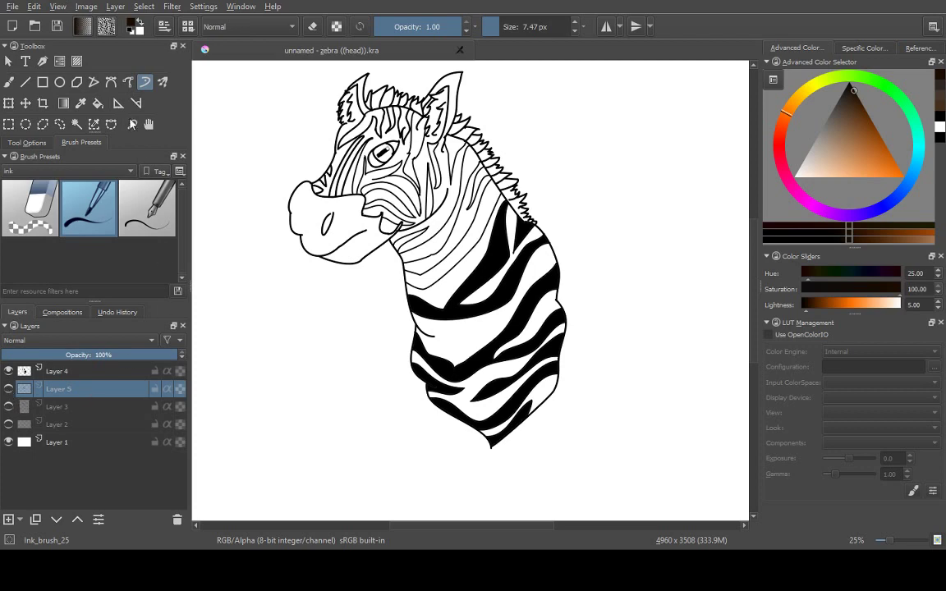
pyautogui.hotkey('shift', 'Delete')
# - Add a new paint layer above Layer 4
pyautogui.press('1')
pyautogui.press('b')
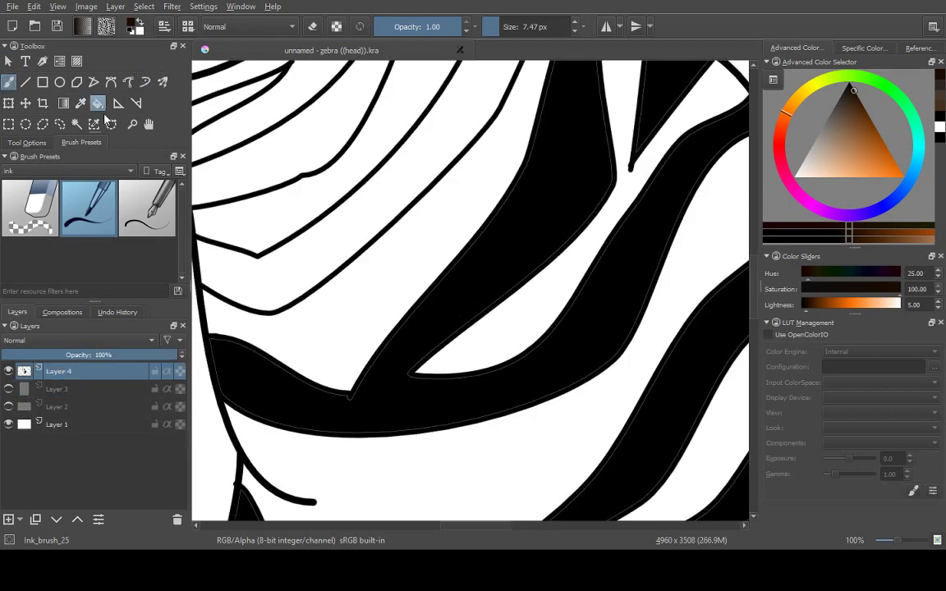
pyautogui.press('x')
pyautogui.scroll(-5, 617, 295)
pyautogui.scroll(3, 517, 226)
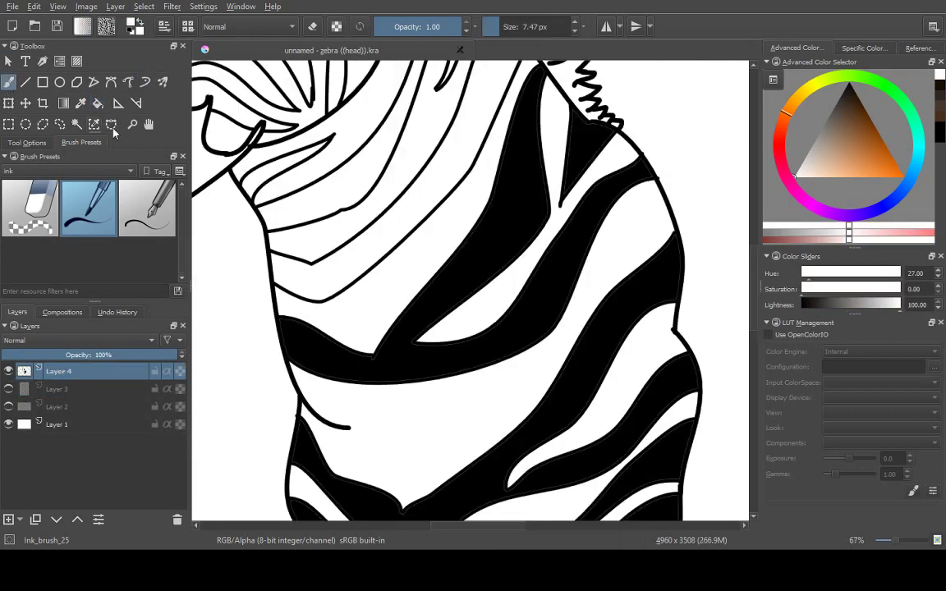
pyautogui.scroll(5, 493, 263)
pyautogui.moveTo(464, 277); pyautogui.dragTo(540, 240)
pyautogui.scroll(-8, 468, 271)
pyautogui.scroll(2, 473, 249)
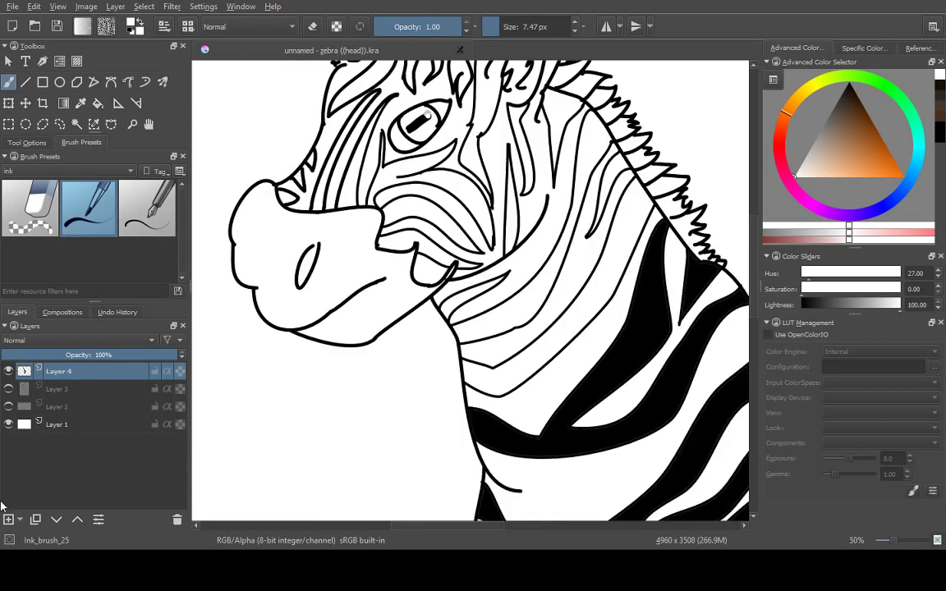
pyautogui.click(8, 519)
# - Fill the outlined stripes on the head and upper neck with black on Layer 7
pyautogui.scroll(2, 534, 309)
pyautogui.press('f')
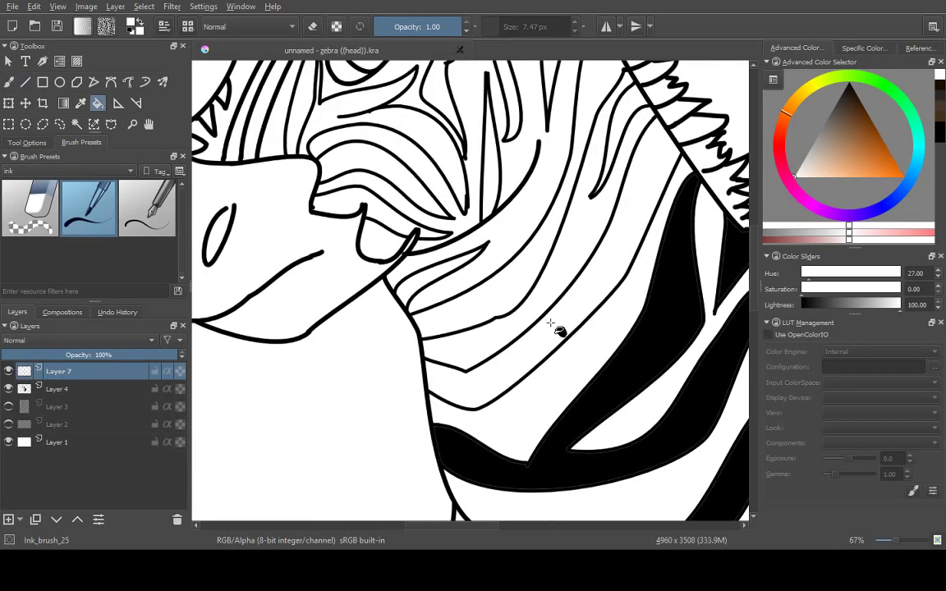
pyautogui.moveTo(550, 322); pyautogui.dragTo(522, 335)
pyautogui.click(940, 107)
pyautogui.scroll(5, 598, 312)
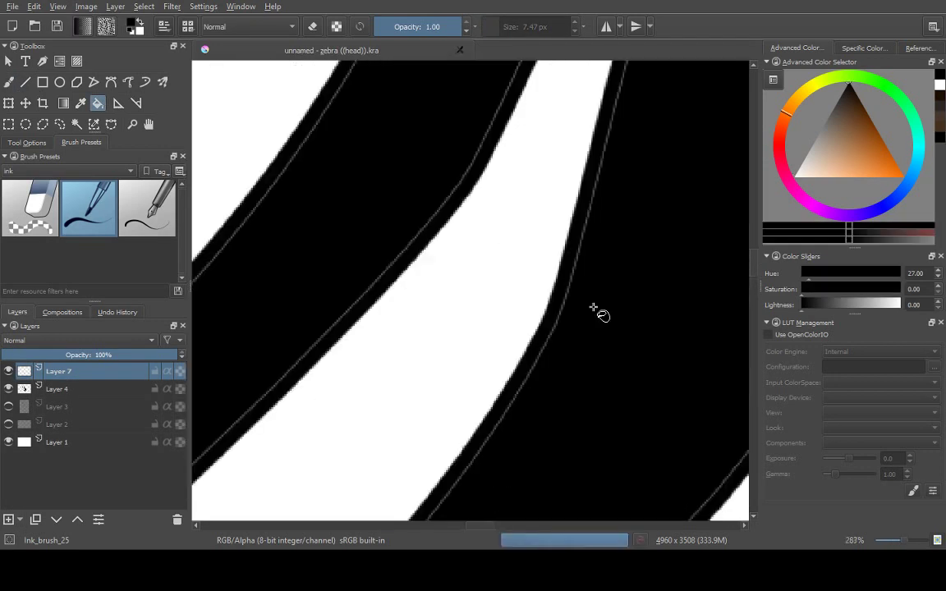
pyautogui.scroll(-5, 581, 338)
pyautogui.moveTo(580, 337)
pyautogui.mouseDown()
pyautogui.moveTo(497, 200)
pyautogui.moveTo(424, 226)
pyautogui.moveTo(338, 194)
pyautogui.mouseUp()
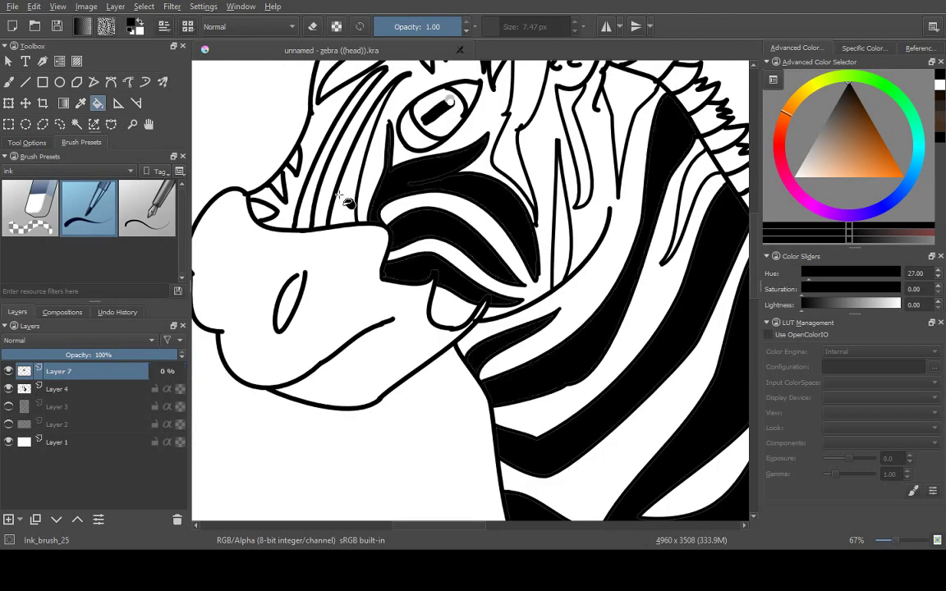
pyautogui.scroll(3, 650, 308)
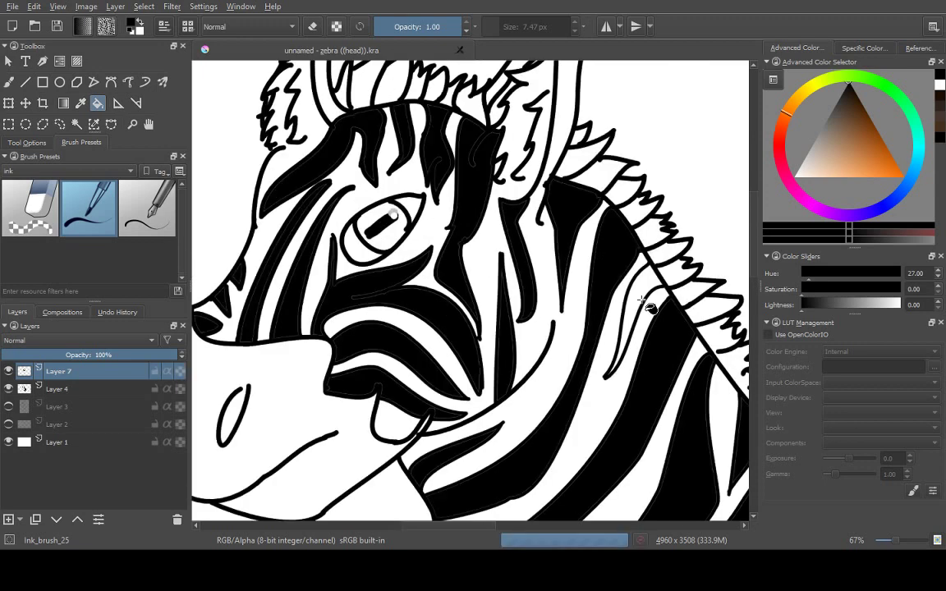
# - Move Layer 7 below Layer 4 and check the stripe fills with Layer 4 hidden and shown
pyautogui.press('-')
pyautogui.press('-')
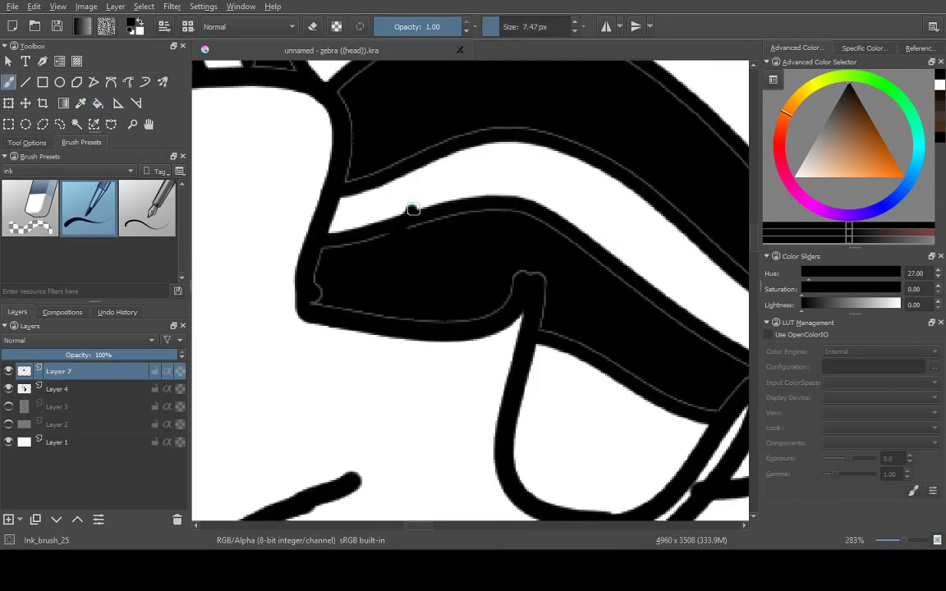
pyautogui.moveTo(79, 380); pyautogui.dragTo(79, 396)
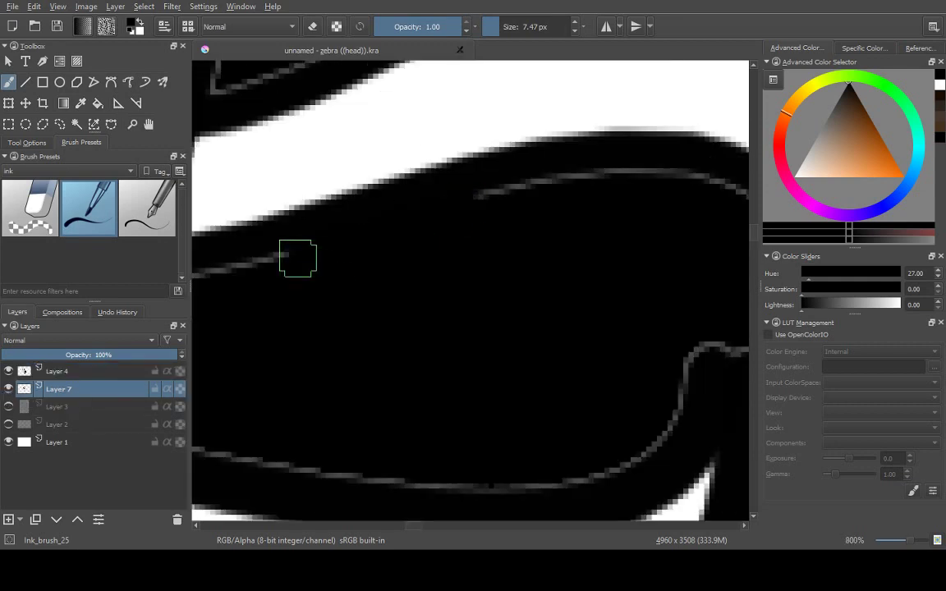
pyautogui.scroll(5, 520, 268)
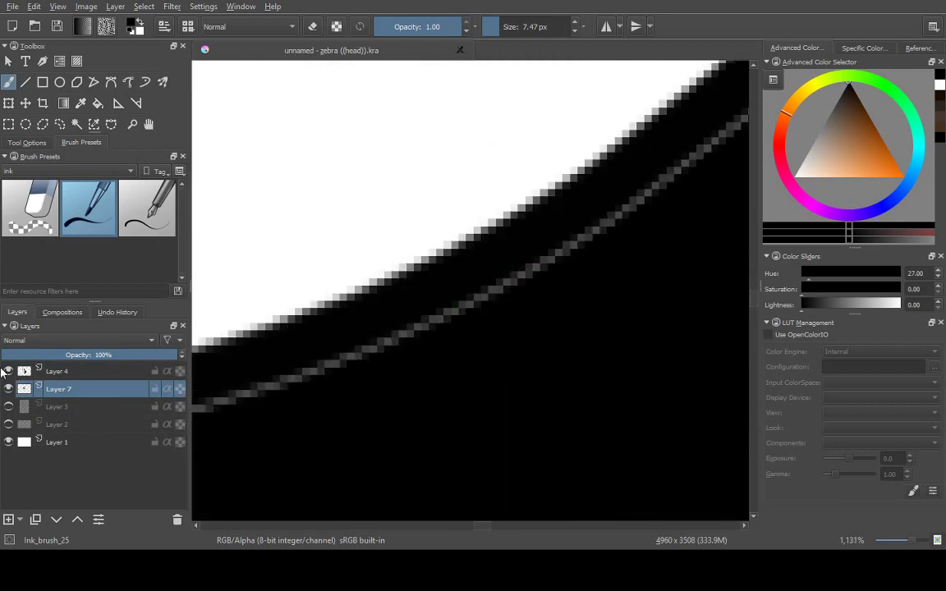
pyautogui.click(10, 371)
pyautogui.press('-')
pyautogui.press('-')
pyautogui.press('-')
pyautogui.click(10, 371)
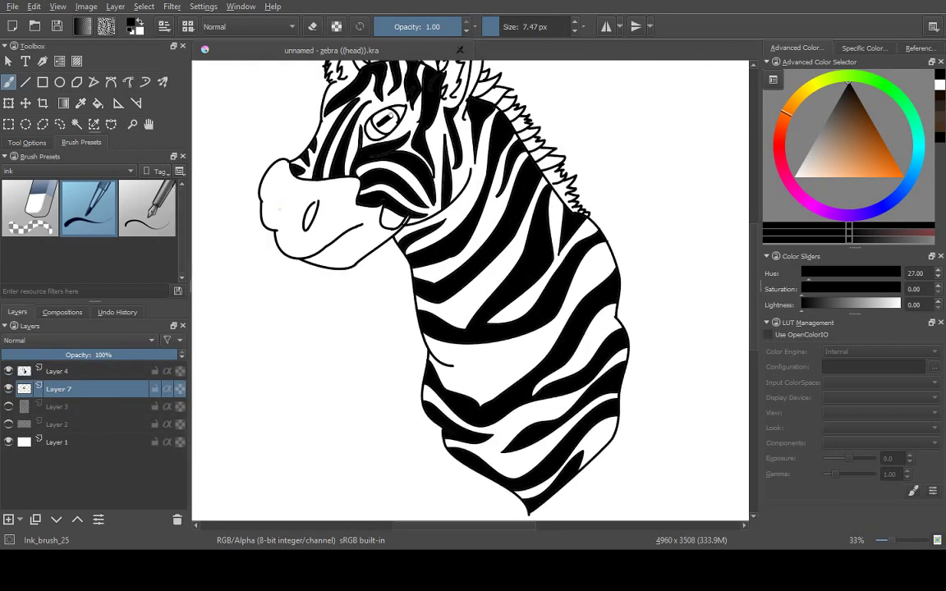
# - Try filling the muzzle with very dark brown on Layer 7, undo the fill, and toggle Layer 4's visibility
pyautogui.press('+')
pyautogui.press('+')
pyautogui.click(941, 109)
pyautogui.click(426, 276)
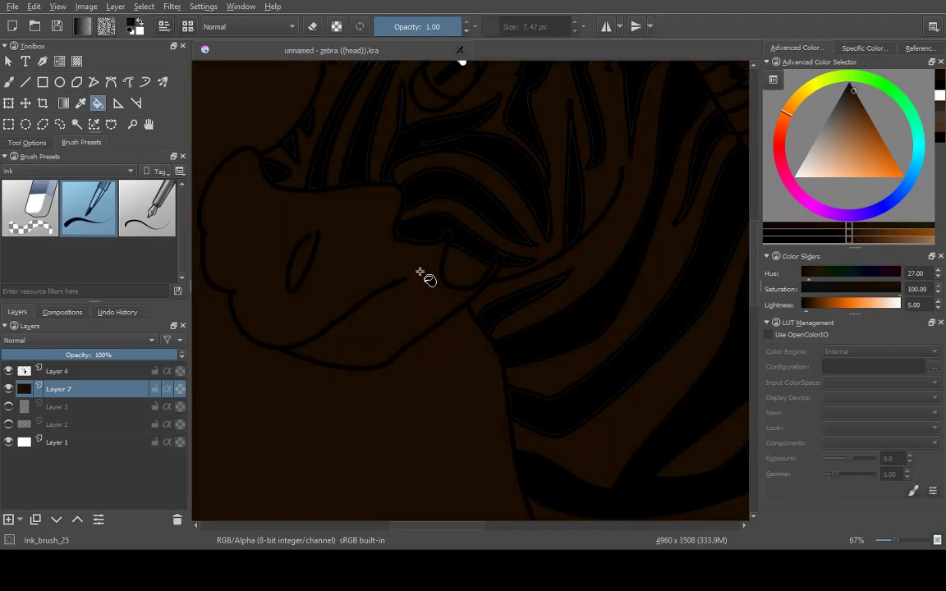
pyautogui.hotkey('ctrl', 'z')
pyautogui.press('+')
pyautogui.click(8, 371)
pyautogui.click(8, 371)
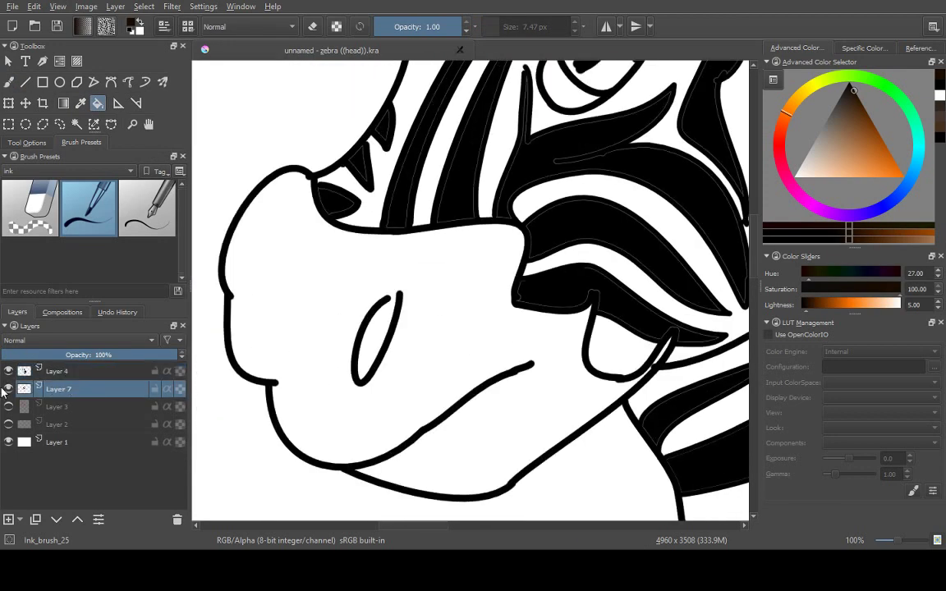
# - Fill the muzzle with very dark brown again and compare it with Layer 7 hidden and shown
pyautogui.hotkey('ctrl', 'shift', 'z')
pyautogui.press('-')
pyautogui.click(8, 388)
pyautogui.click(8, 388)
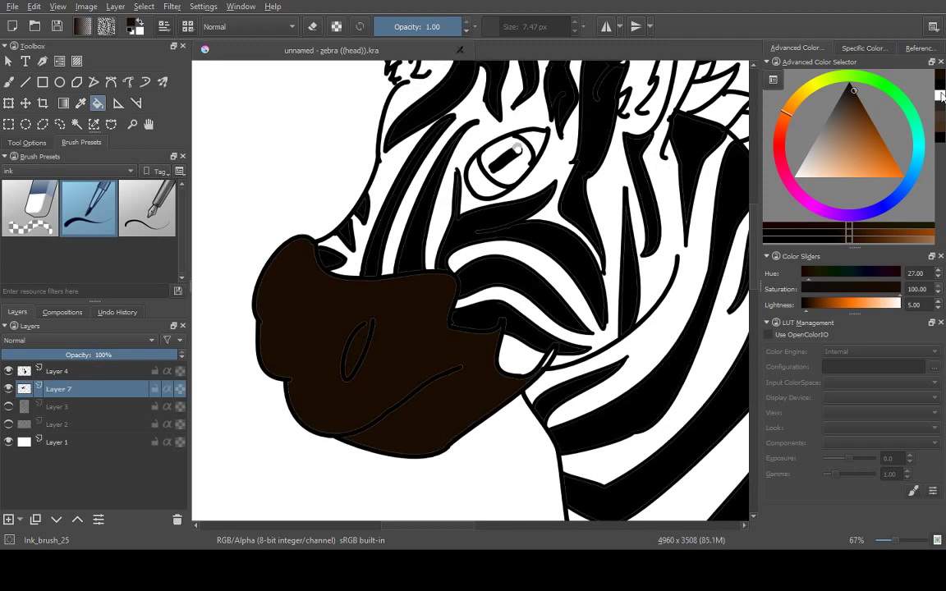
# - Try other browns for the muzzle fill, including hue 27, saturation 43, lightness 18
pyautogui.keyDown('ctrl'); pyautogui.click(504, 385); pyautogui.keyUp('ctrl')
pyautogui.click(475, 364)
pyautogui.press('-')
pyautogui.press('-')
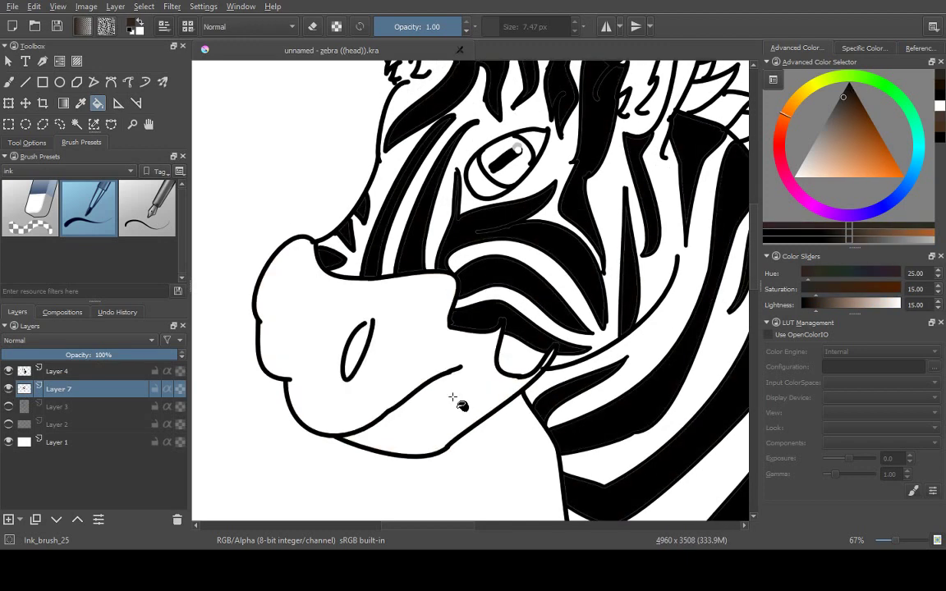
pyautogui.press('+')
pyautogui.press('+')
pyautogui.press('+')
pyautogui.click(517, 374)
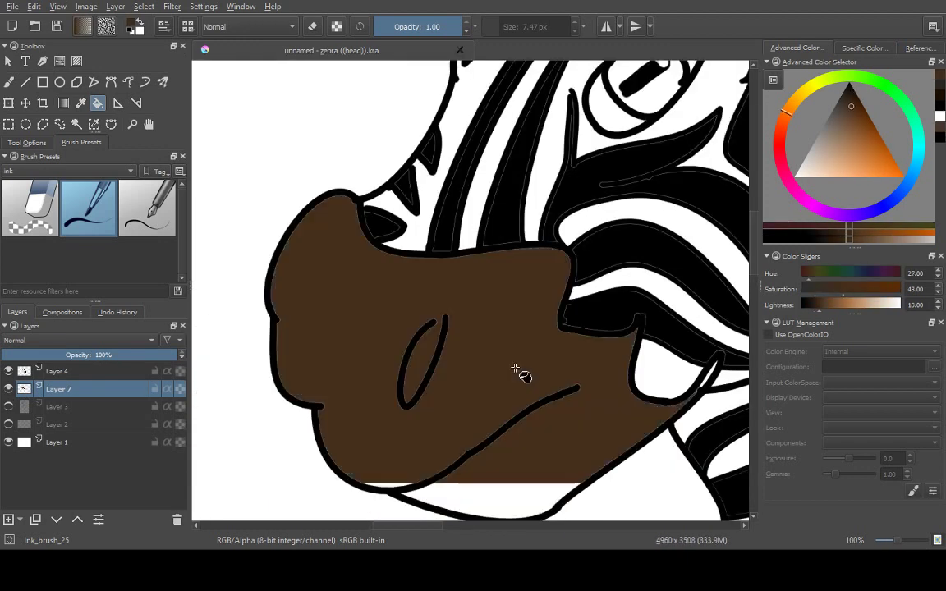
# - Replace the muzzle fill on Layer 7 with a greyish brown of hue 25, saturation 21, lightness 22
pyautogui.press('-')
pyautogui.press('-')
pyautogui.hotkey('ctrl', 'z')
pyautogui.click(481, 343)
pyautogui.press('-')
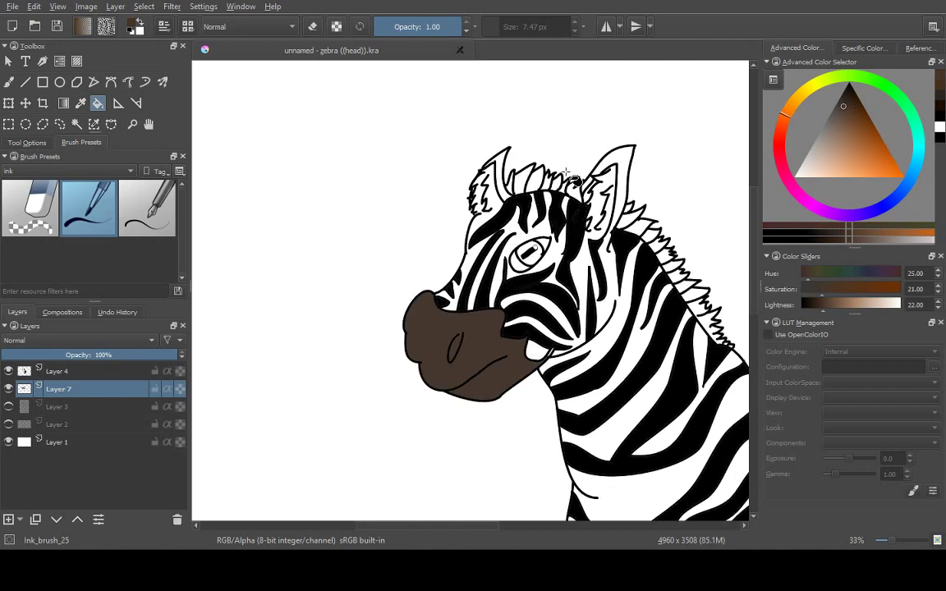
# - Bridge the gaps in the left ear's inner hair outline with short brown brush strokes
pyautogui.scroll(6, 438, 193)
pyautogui.scroll(-6, 437, 193)
pyautogui.click(58, 371)
pyautogui.press('b')
pyautogui.scroll(6, 236, 190)
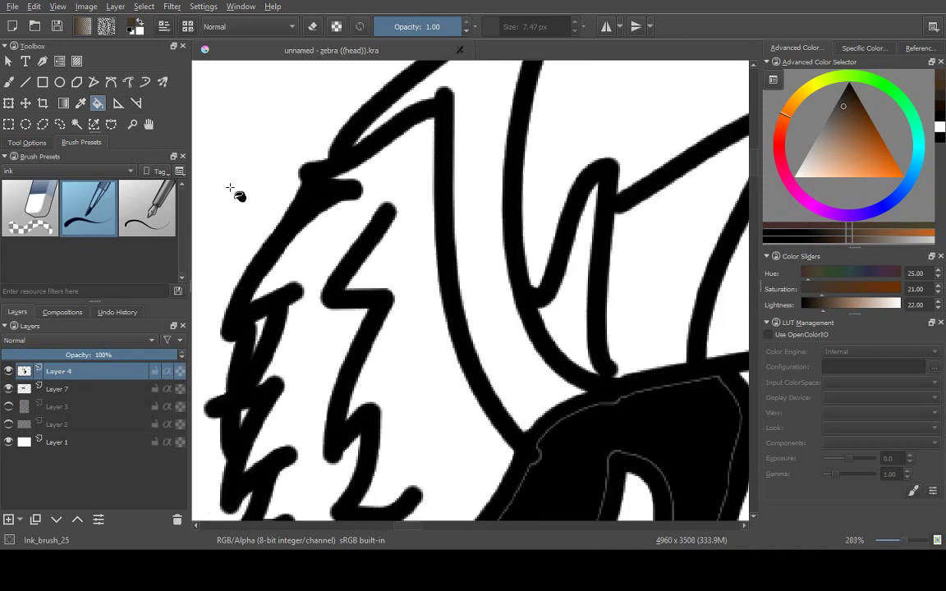
pyautogui.moveTo(374, 183); pyautogui.dragTo(390, 176)
pyautogui.moveTo(493, 325); pyautogui.dragTo(426, 335)
pyautogui.scroll(3, 415, 294)
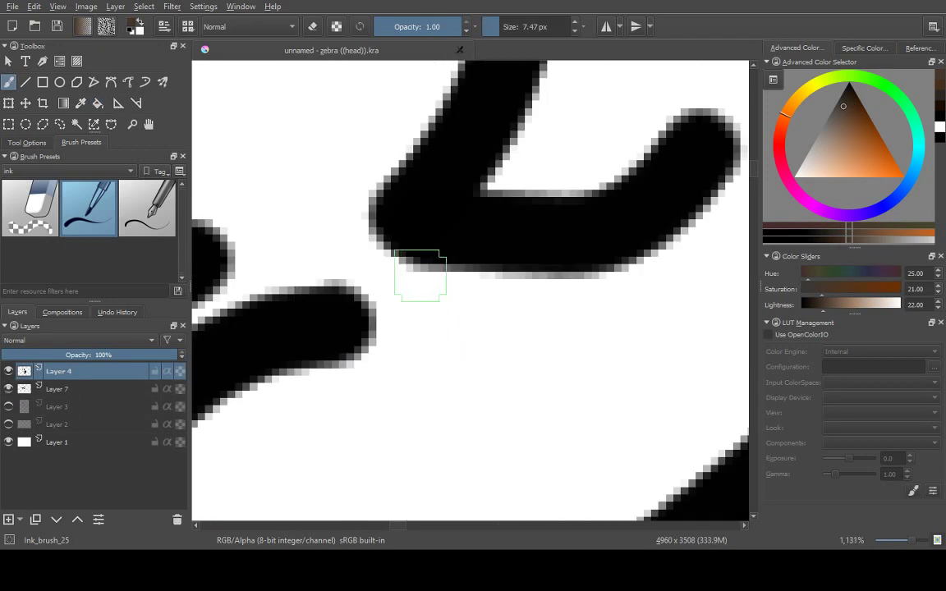
pyautogui.scroll(-3, 414, 294)
# - Try filling the left ear's inner hair with brown on Layer 7, and undo the fills
pyautogui.click(58, 388)
pyautogui.press('-')
pyautogui.click(97, 103)
pyautogui.click(320, 172)
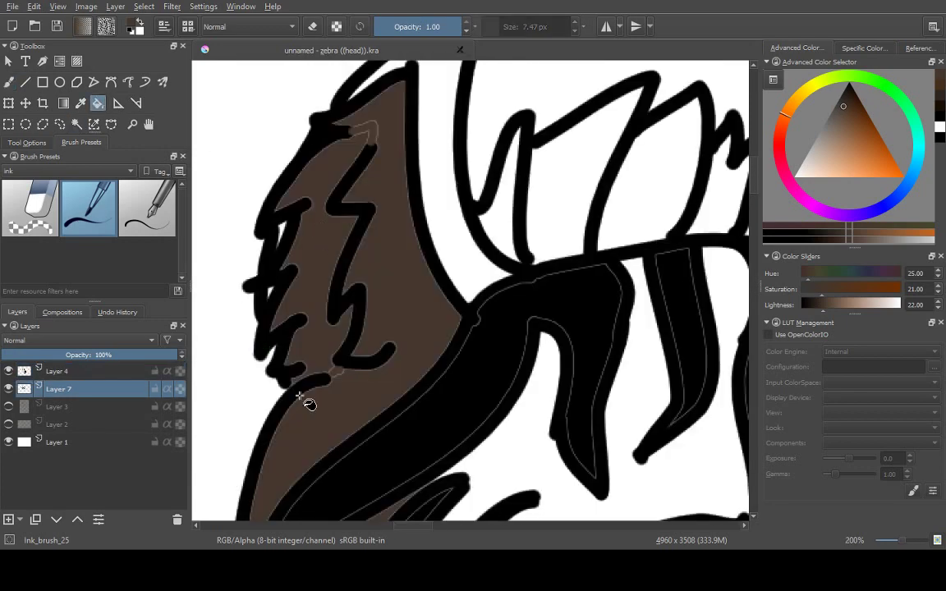
pyautogui.hotkey('ctrl', 'z')
pyautogui.scroll(1, 329, 189)
pyautogui.click(337, 204)
pyautogui.hotkey('ctrl', 'z')
# - Close the remaining gap at the base of the left ear's outline with brown and retry the fill
pyautogui.press('b')
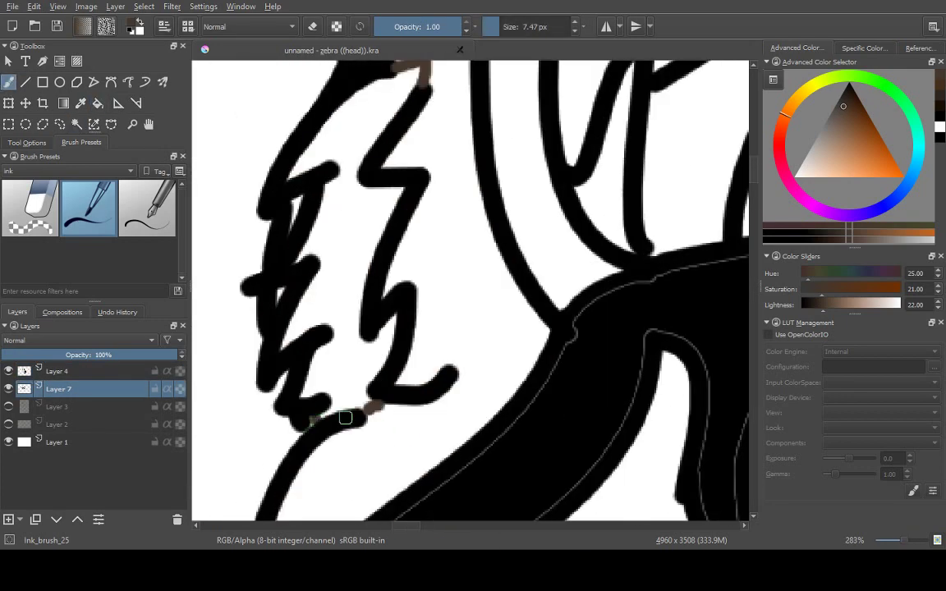
pyautogui.click(98, 103)
pyautogui.click(418, 118)
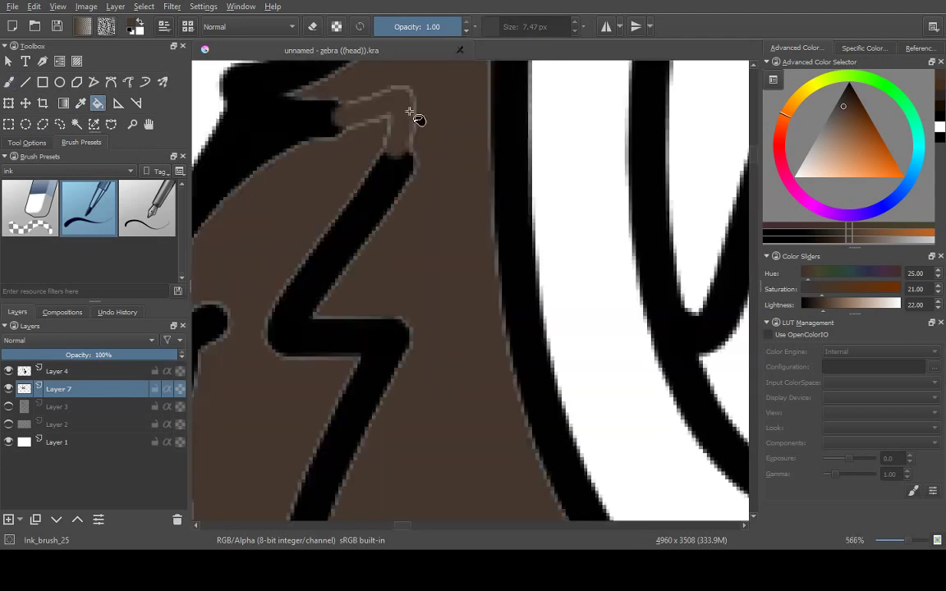
pyautogui.hotkey('ctrl', 'z')
# - Paint the left ear's inner hair brown with the brush on Layer 7, inside the jagged outline
pyautogui.moveTo(367, 150); pyautogui.dragTo(336, 219)
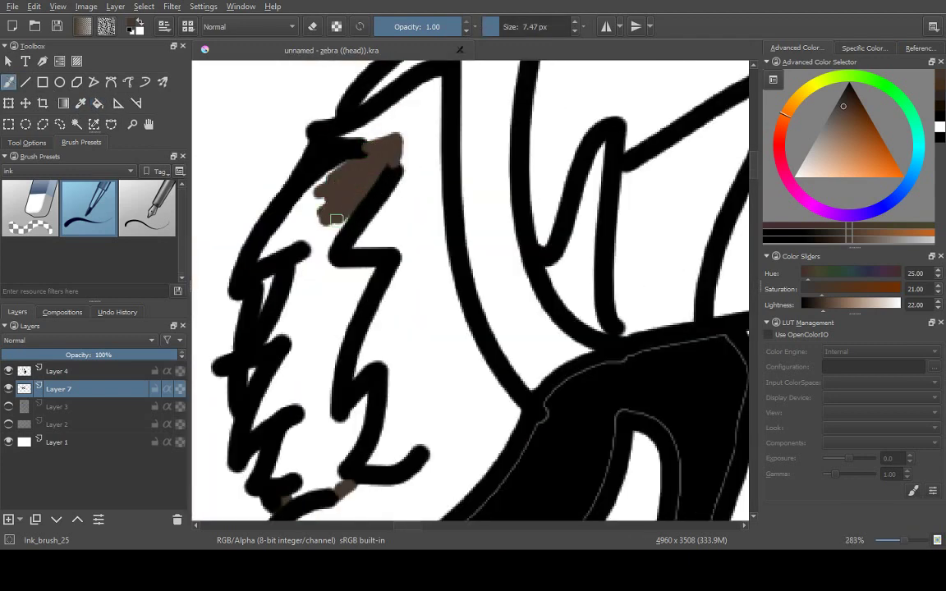
pyautogui.click(338, 211)
pyautogui.hotkey('ctrl', 'z')
pyautogui.press('b')
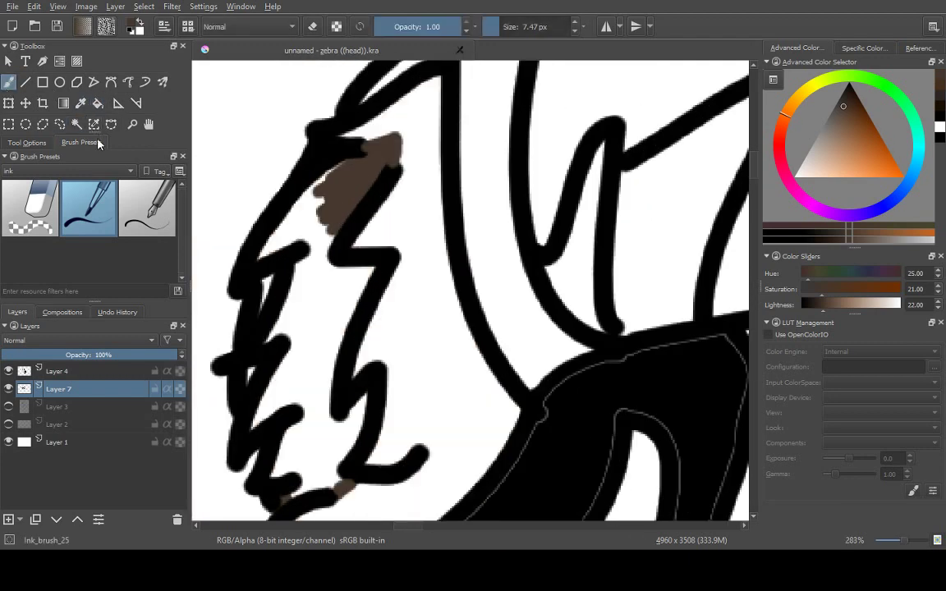
pyautogui.moveTo(398, 156)
pyautogui.mouseDown()
pyautogui.moveTo(295, 229)
pyautogui.moveTo(322, 284)
pyautogui.moveTo(350, 283)
pyautogui.moveTo(277, 414)
pyautogui.mouseUp()
pyautogui.scroll(2, 278, 414)
pyautogui.press('[')
pyautogui.press('[')
pyautogui.press('[')
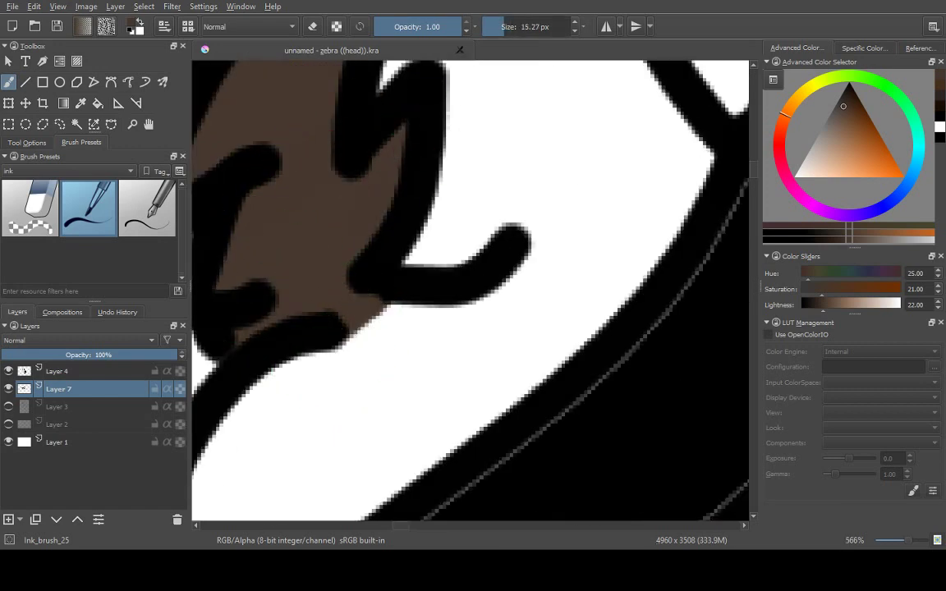
# - Bridge the gap at the base of the right ear's hair outline with an 8.36 px brown stroke and try a fill
pyautogui.scroll(-5, 491, 392)
pyautogui.scroll(3, 446, 97)
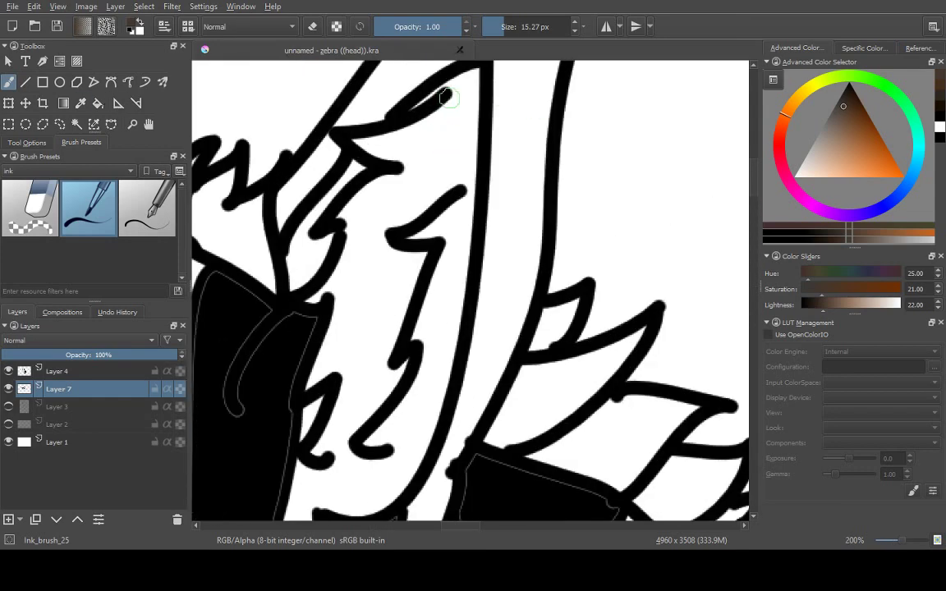
pyautogui.scroll(-2, 382, 450)
pyautogui.scroll(2, 460, 459)
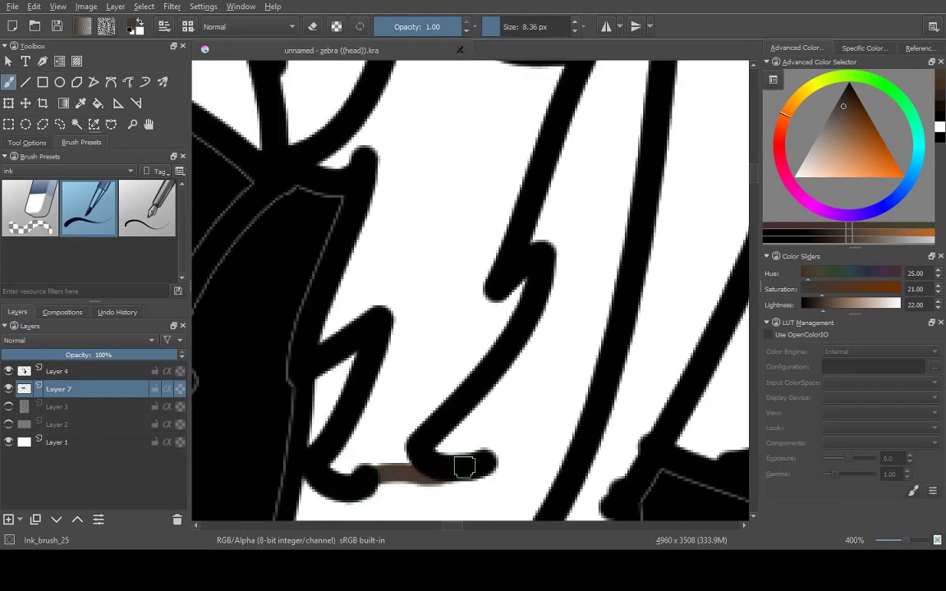
pyautogui.press('f')
pyautogui.scroll(-2, 423, 197)
pyautogui.click(423, 197)
pyautogui.hotkey('ctrl', 'z')
# - Paint the right ear's inner hair brown on Layer 7 with a 41.37 px brush
pyautogui.press('b')
pyautogui.scroll(2, 423, 197)
pyautogui.press(']')
pyautogui.press(']')
pyautogui.press(']')
pyautogui.press(']')
pyautogui.press(']')
pyautogui.moveTo(349, 336)
pyautogui.mouseDown()
pyautogui.moveTo(414, 265)
pyautogui.moveTo(381, 256)
pyautogui.moveTo(415, 164)
pyautogui.moveTo(412, 174)
pyautogui.moveTo(434, 195)
pyautogui.mouseUp()
pyautogui.scroll(1, 376, 294)
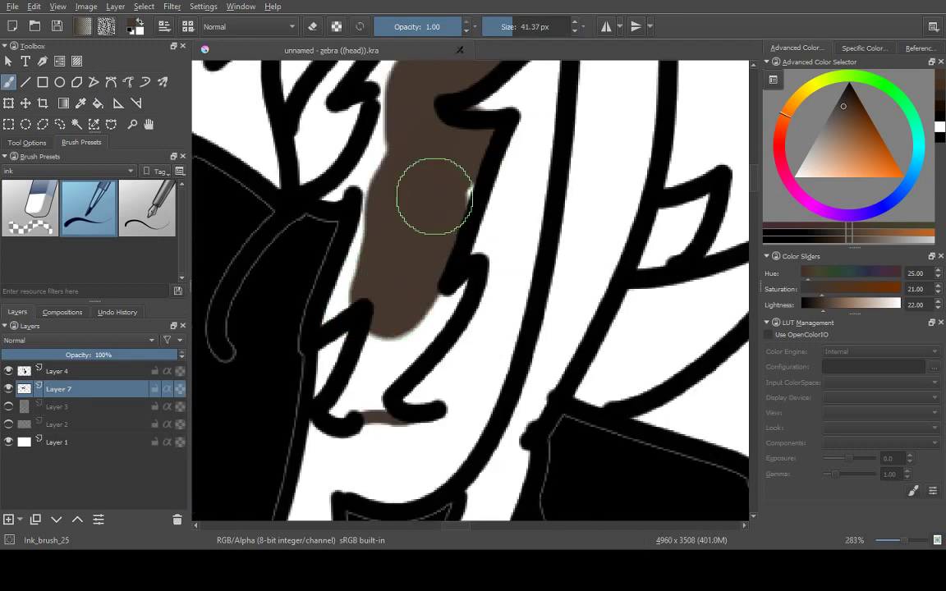
pyautogui.moveTo(408, 295)
pyautogui.mouseDown()
pyautogui.moveTo(389, 367)
pyautogui.moveTo(368, 358)
pyautogui.moveTo(386, 405)
pyautogui.moveTo(327, 323)
pyautogui.moveTo(346, 208)
pyautogui.mouseUp()
# - Paint the tip of the right ear's hair and touch up the left ear's upper gap in brown at 15.27 px
pyautogui.scroll(-1, 345, 207)
pyautogui.scroll(1, 346, 207)
pyautogui.scroll(1, 369, 268)
pyautogui.scroll(3, 507, 281)
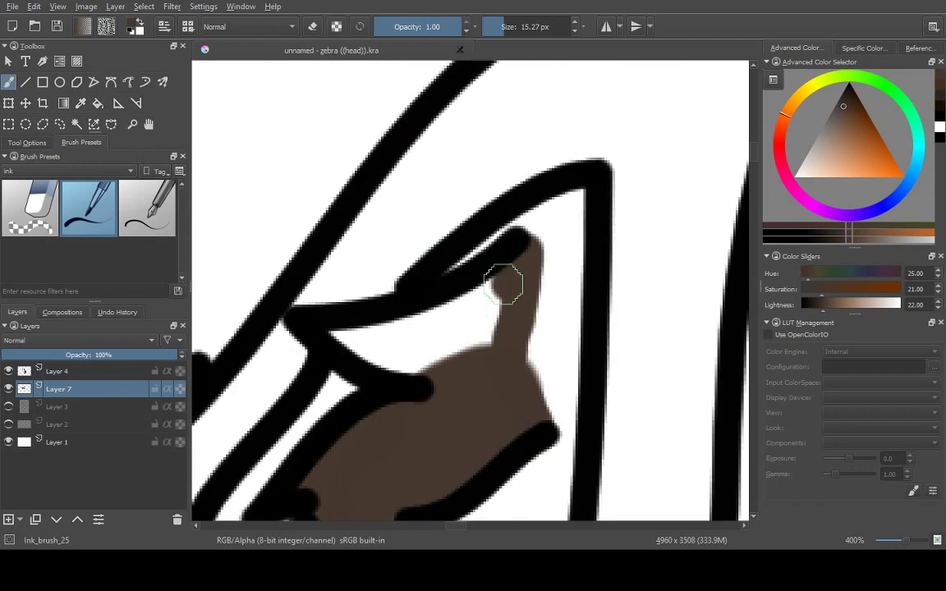
pyautogui.moveTo(506, 281)
pyautogui.mouseDown()
pyautogui.moveTo(470, 347)
pyautogui.moveTo(445, 360)
pyautogui.moveTo(418, 280)
pyautogui.moveTo(394, 287)
pyautogui.mouseUp()
pyautogui.scroll(-5, 394, 288)
pyautogui.scroll(5, 348, 211)
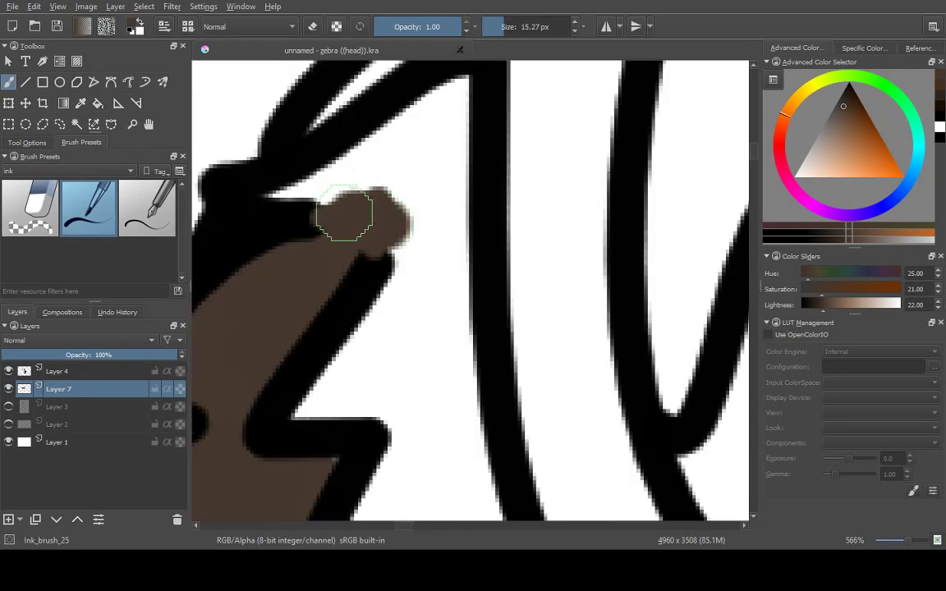
# - Fill a mane tuft between the ears and one on the upper neck with the greyish brown on Layer 7
pyautogui.scroll(-2, 388, 196)
pyautogui.scroll(-3, 386, 197)
pyautogui.scroll(3, 369, 197)
pyautogui.scroll(-2, 359, 196)
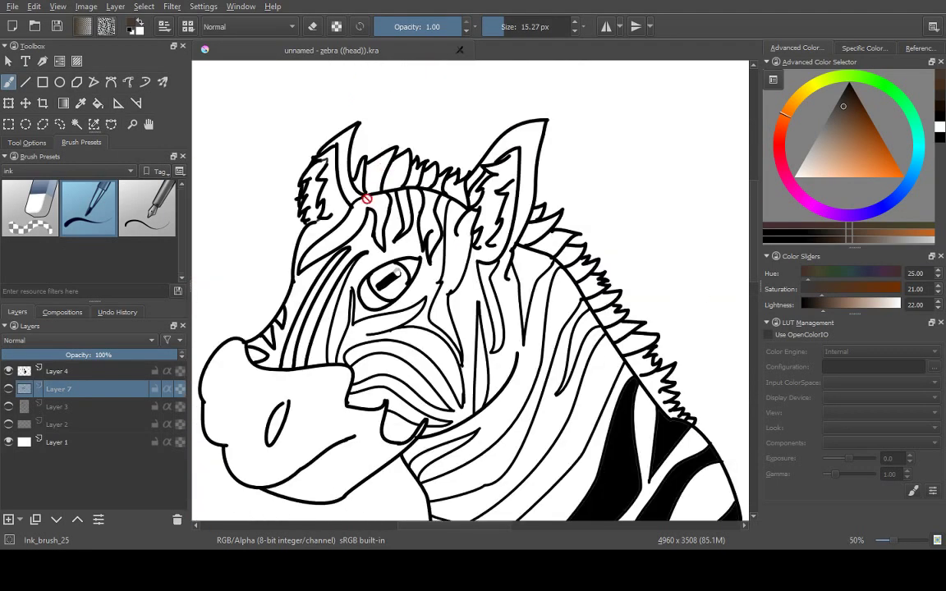
pyautogui.scroll(2, 487, 108)
pyautogui.press('f')
pyautogui.scroll(2, 271, 213)
pyautogui.click(304, 222)
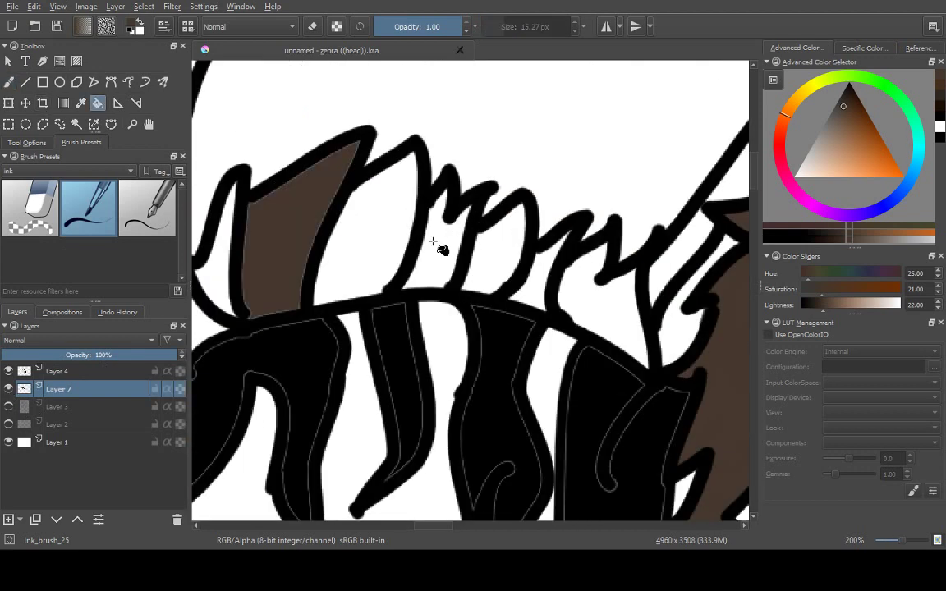
pyautogui.scroll(-1, 433, 241)
pyautogui.scroll(-3, 488, 244)
pyautogui.scroll(3, 460, 262)
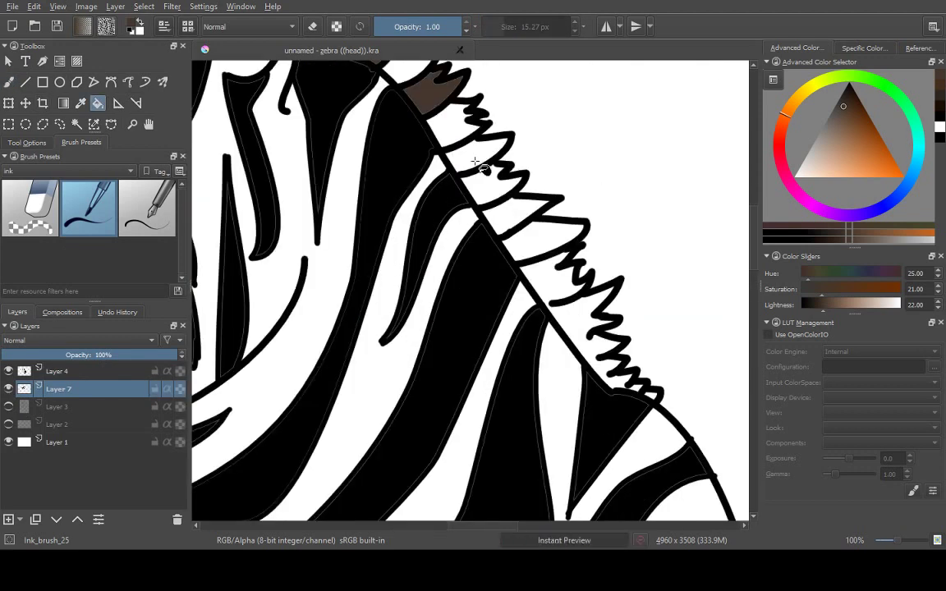
# - Bridge the gap at the base of a neck mane tuft with a 15.27 px brown dab and try filling the tuft
pyautogui.press('b')
pyautogui.scroll(1, 443, 270)
pyautogui.scroll(1, 492, 288)
pyautogui.press('f')
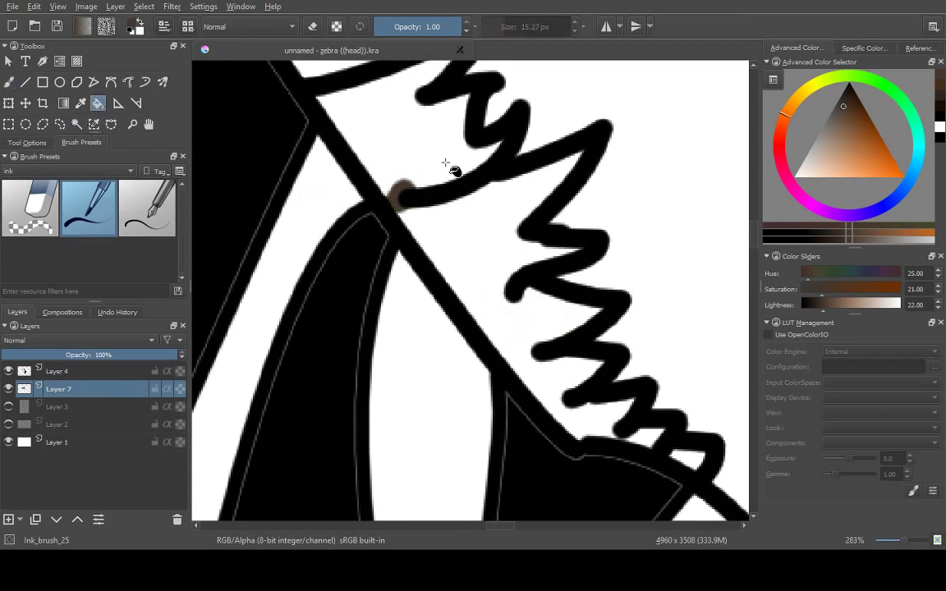
pyautogui.click(386, 122)
pyautogui.hotkey('ctrl', 'z')
# - Paint alternate tufts along the lower neck mane brown with the 15.27 px brush, down to the small tufts at its end
pyautogui.press('b')
pyautogui.moveTo(385, 131)
pyautogui.mouseDown()
pyautogui.moveTo(450, 173)
pyautogui.moveTo(323, 173)
pyautogui.moveTo(363, 120)
pyautogui.moveTo(329, 165)
pyautogui.moveTo(299, 152)
pyautogui.mouseUp()
pyautogui.moveTo(483, 324)
pyautogui.mouseDown()
pyautogui.moveTo(459, 358)
pyautogui.moveTo(489, 337)
pyautogui.moveTo(445, 342)
pyautogui.moveTo(402, 312)
pyautogui.mouseUp()
pyautogui.scroll(-3, 402, 312)
pyautogui.scroll(5, 409, 245)
pyautogui.moveTo(409, 244)
pyautogui.mouseDown()
pyautogui.moveTo(489, 269)
pyautogui.moveTo(583, 332)
pyautogui.mouseUp()
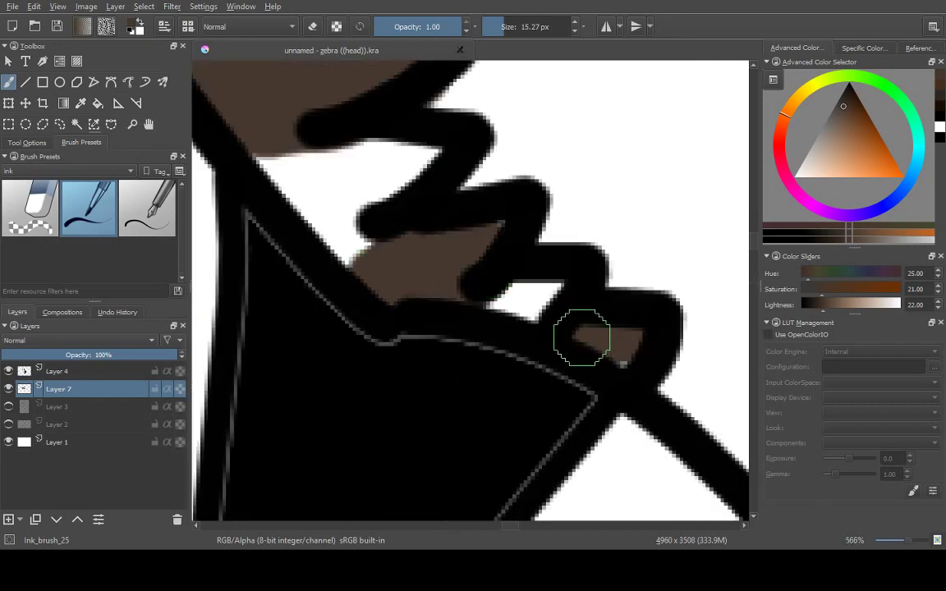
# - Try painting the iris above the pupil greyish brown, with lighter orange-brown test dabs (hue 25, saturation 44, lightness 48)
pyautogui.scroll(-10, 582, 332)
pyautogui.scroll(-2, 354, 371)
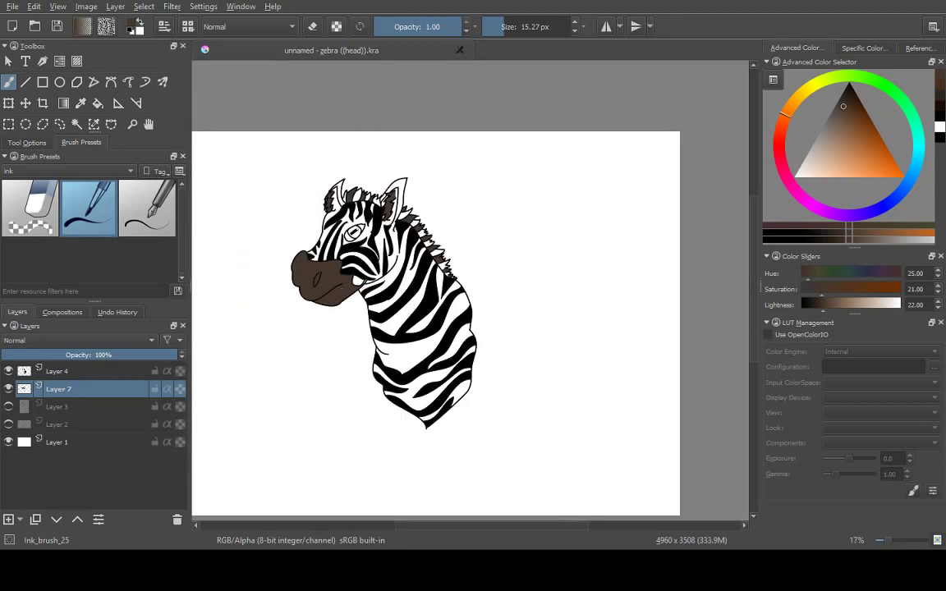
pyautogui.scroll(10, 359, 217)
pyautogui.moveTo(359, 221); pyautogui.dragTo(222, 257)
pyautogui.moveTo(279, 159); pyautogui.dragTo(370, 201)
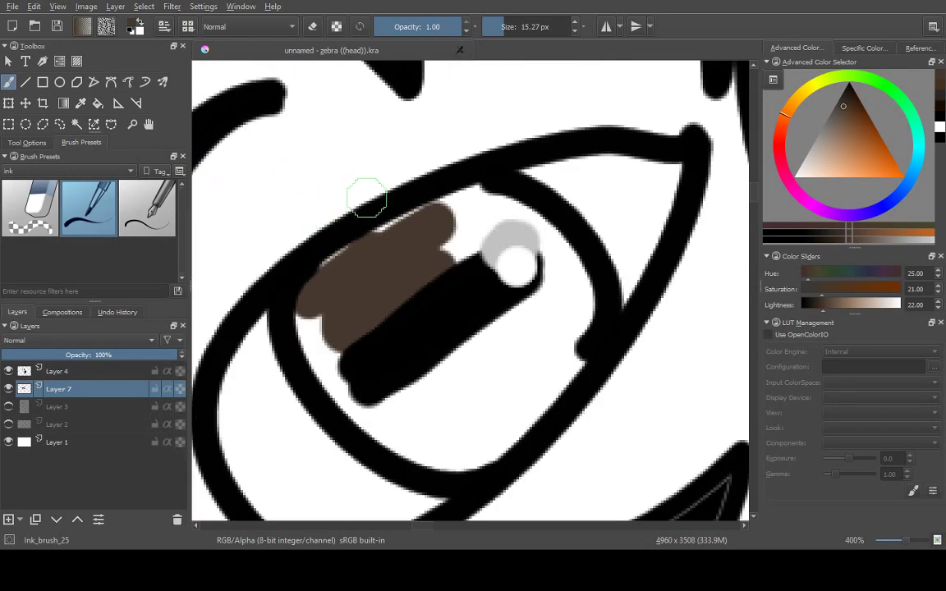
pyautogui.moveTo(843, 106); pyautogui.dragTo(833, 143)
pyautogui.click(376, 275)
pyautogui.click(432, 258)
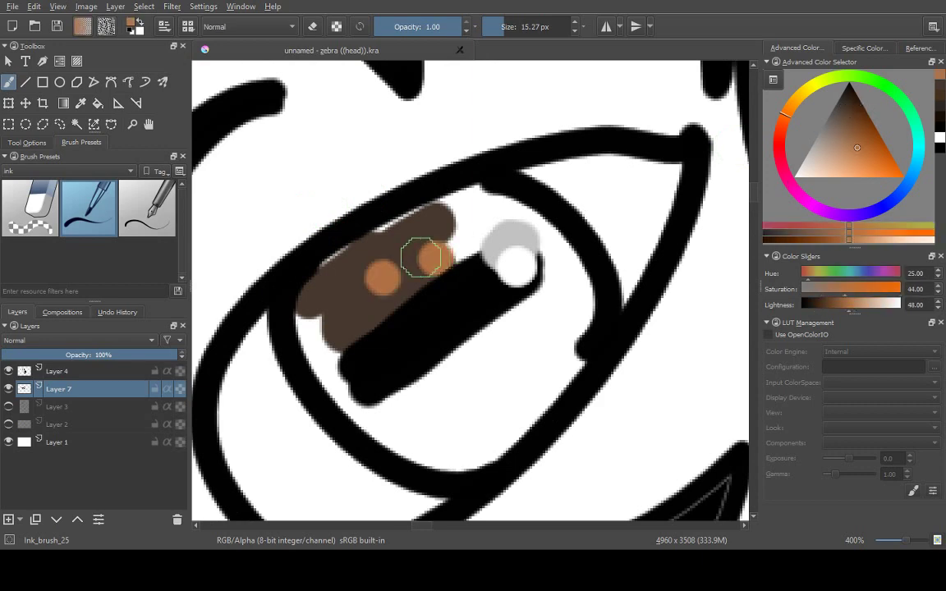
# - Undo the brown test strokes inside the iris
pyautogui.scroll(-5, 433, 258)
pyautogui.scroll(4, 433, 258)
pyautogui.hotkey('ctrl', 'z')
pyautogui.hotkey('ctrl', 'z')
pyautogui.hotkey('ctrl', 'z')
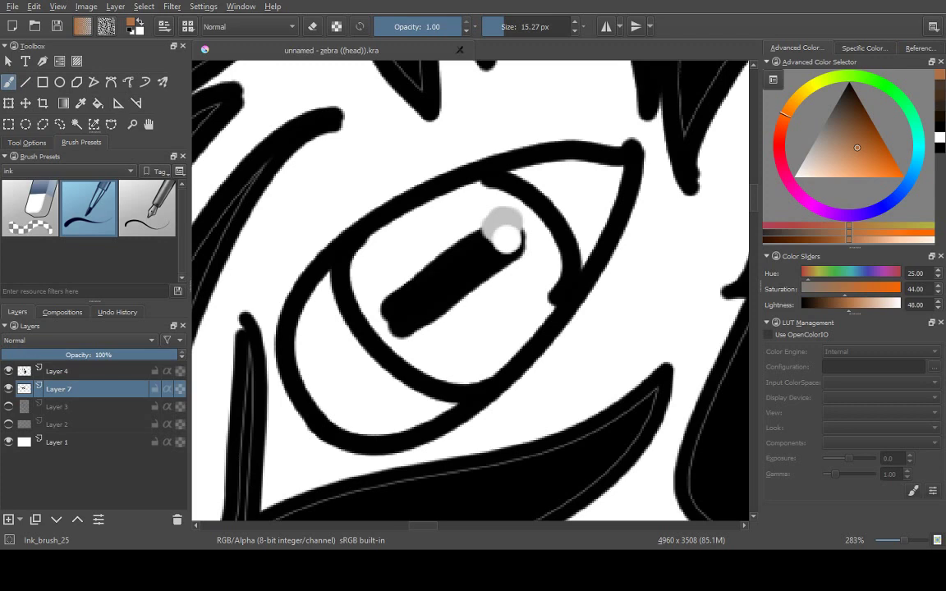
pyautogui.scroll(2, 464, 269)
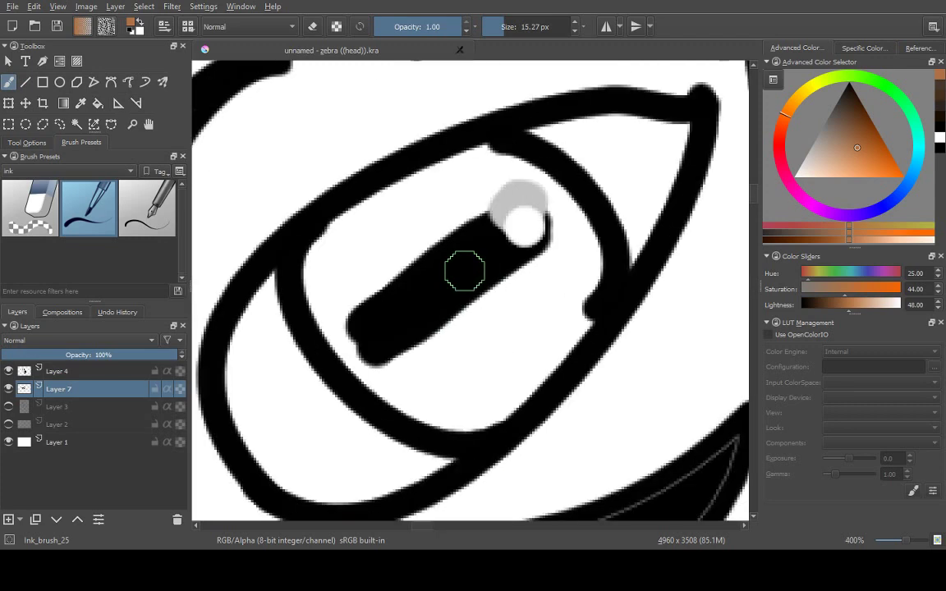
pyautogui.moveTo(612, 215); pyautogui.dragTo(604, 333)
pyautogui.hotkey('ctrl', 'z')
# - Paint the lower iris very dark brown (hue 27, saturation 100, lightness 5) with the 15.27 px ink brush on Layer 7
pyautogui.click(939, 123)
pyautogui.click(938, 130)
pyautogui.moveTo(436, 374)
pyautogui.mouseDown()
pyautogui.moveTo(604, 249)
pyautogui.moveTo(450, 406)
pyautogui.moveTo(407, 422)
pyautogui.mouseUp()
pyautogui.scroll(-1, 608, 238)
pyautogui.hotkey('ctrl', 'z')
pyautogui.scroll(1, 608, 238)
pyautogui.moveTo(644, 271); pyautogui.dragTo(546, 427)
pyautogui.moveTo(593, 331)
pyautogui.mouseDown()
pyautogui.moveTo(447, 492)
pyautogui.moveTo(386, 447)
pyautogui.mouseUp()
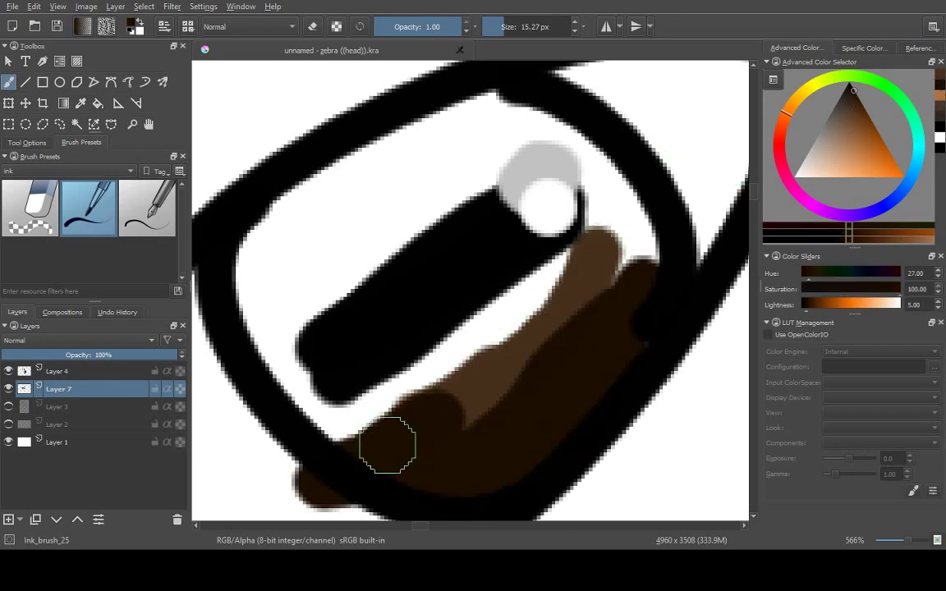
# - Cover the rest of the iris around the pupil with the same very dark brown
pyautogui.scroll(-2, 386, 448)
pyautogui.moveTo(423, 215)
pyautogui.mouseDown()
pyautogui.moveTo(363, 277)
pyautogui.moveTo(478, 369)
pyautogui.moveTo(410, 336)
pyautogui.mouseUp()
pyautogui.moveTo(565, 271); pyautogui.dragTo(502, 355)
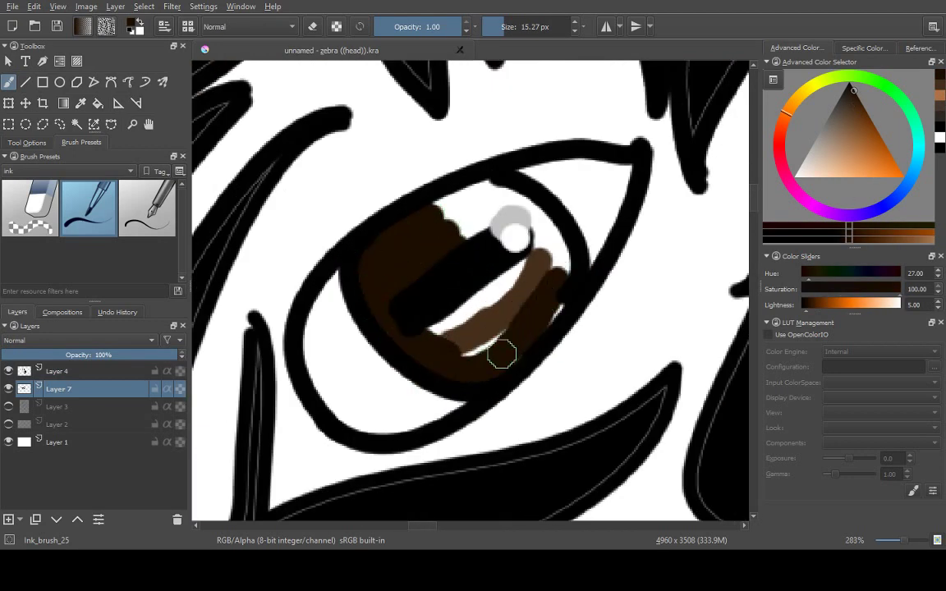
pyautogui.moveTo(460, 236)
pyautogui.mouseDown()
pyautogui.moveTo(536, 300)
pyautogui.moveTo(460, 271)
pyautogui.mouseUp()
pyautogui.scroll(-8, 460, 271)
pyautogui.scroll(10, 466, 232)
# - Paint a lighter brown ring (hue 27, saturation 100, lightness 9) around the pupil with a 27.20 px brush
pyautogui.click(857, 148)
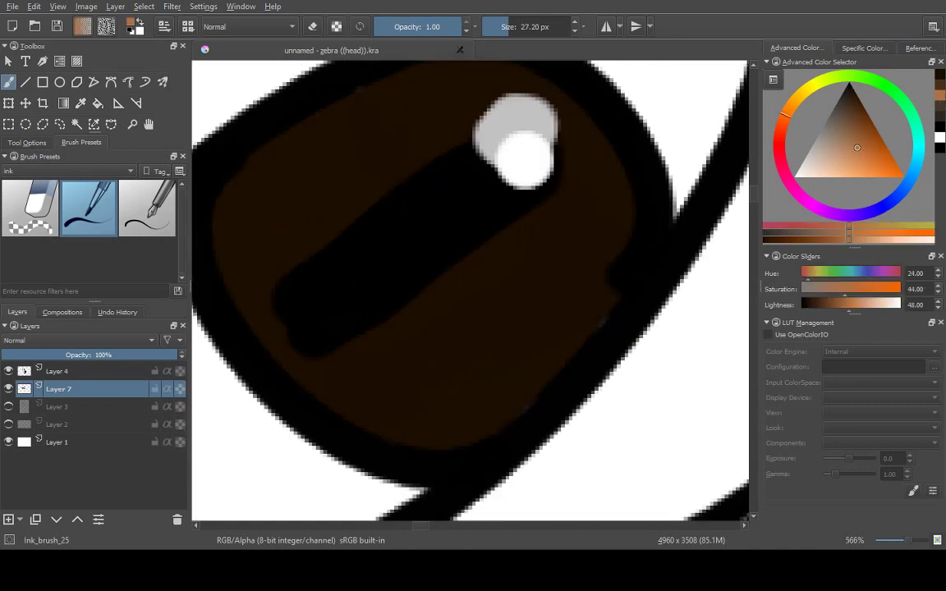
pyautogui.click(858, 101)
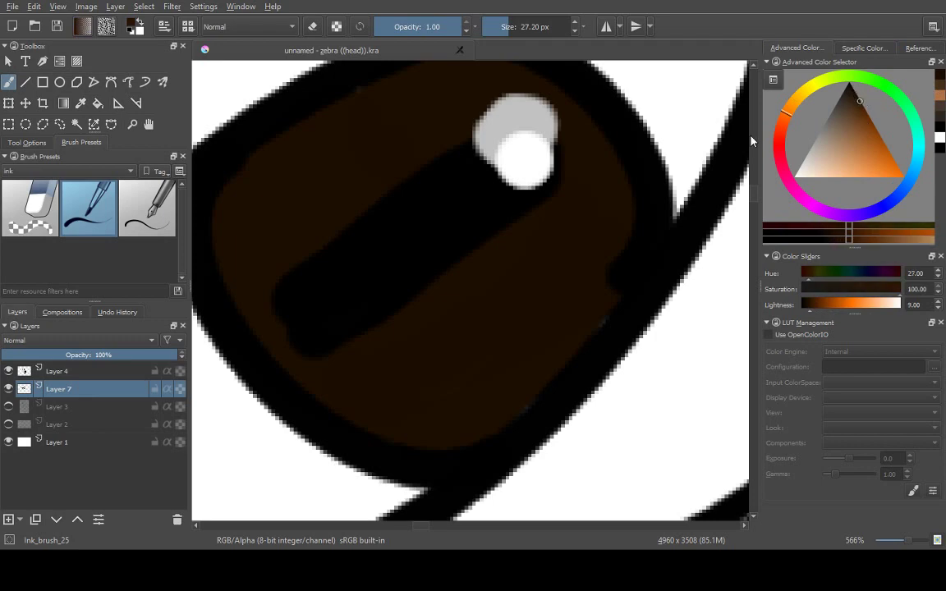
pyautogui.scroll(-5, 457, 222)
pyautogui.scroll(10, 457, 222)
pyautogui.moveTo(401, 232); pyautogui.dragTo(500, 144)
pyautogui.scroll(-4, 427, 253)
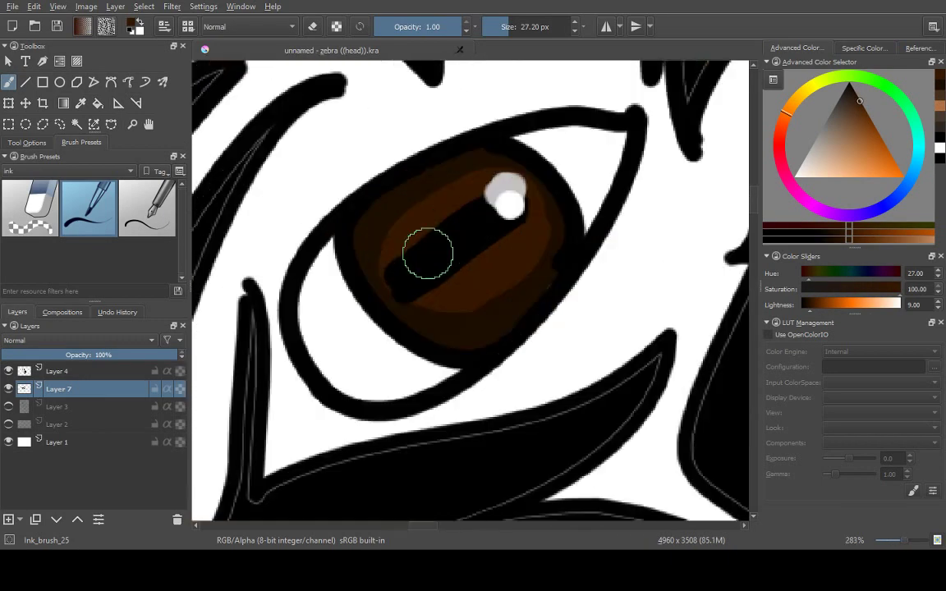
# - Add progressively brighter brown bands closer to the pupil, using lightness 13 and then 17
pyautogui.scroll(4, 426, 253)
pyautogui.scroll(-5, 460, 247)
pyautogui.scroll(5, 485, 221)
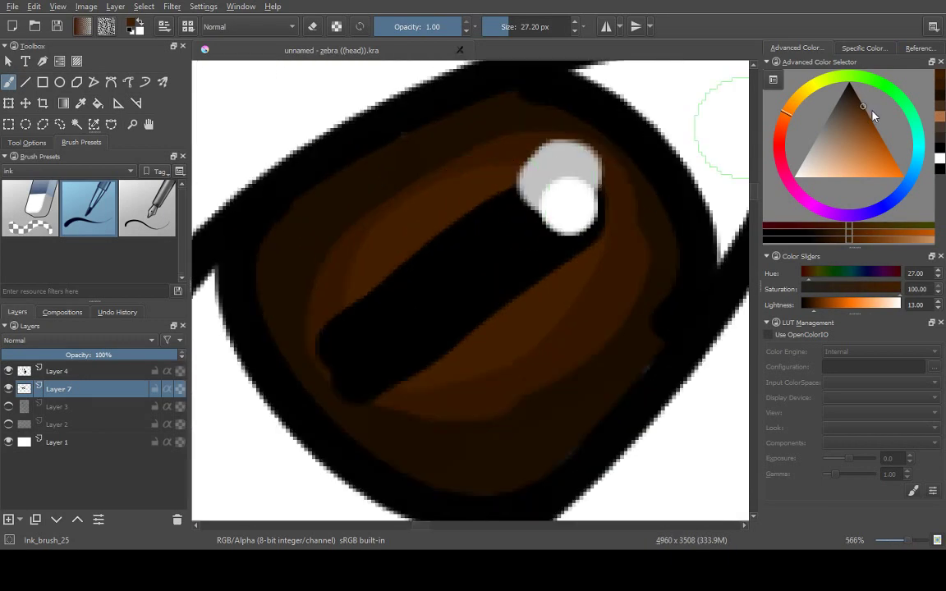
pyautogui.click(866, 114)
pyautogui.click(868, 115)
pyautogui.scroll(-3, 431, 281)
pyautogui.scroll(3, 431, 281)
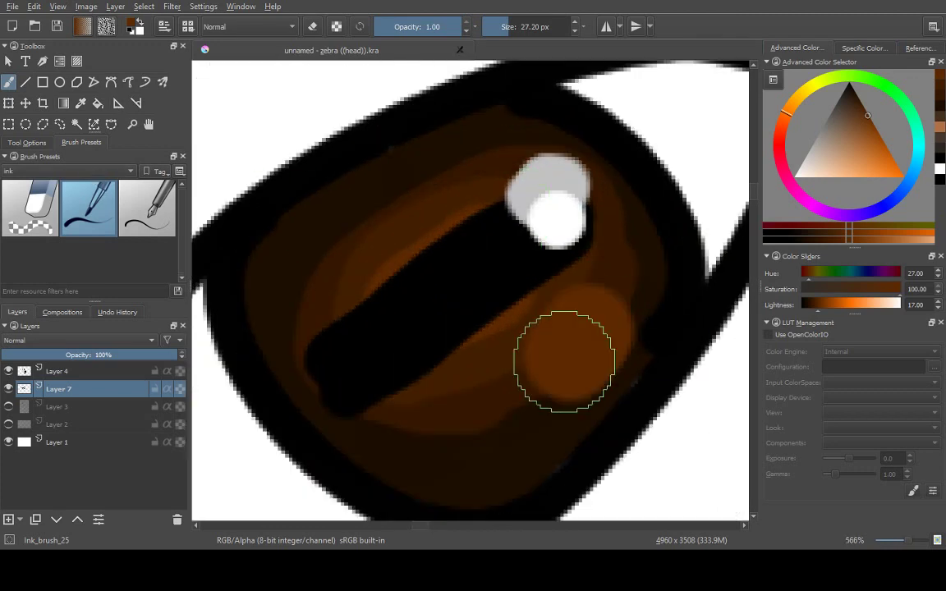
pyautogui.scroll(-1, 49, 171)
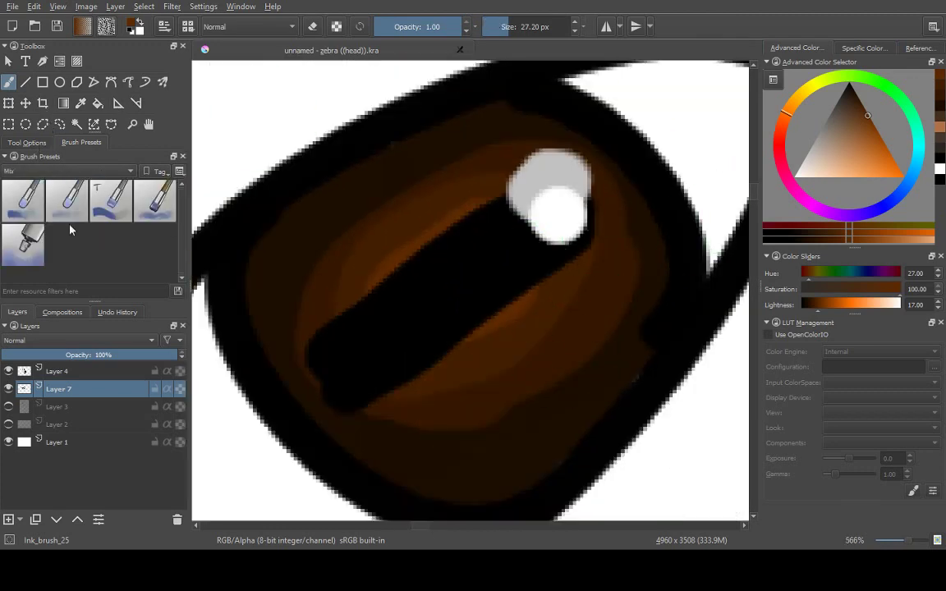
# - Blend the brown bands of the iris with the Smudge_soft brush at 67.63 px
pyautogui.click(23, 200)
pyautogui.scroll(1, 422, 312)
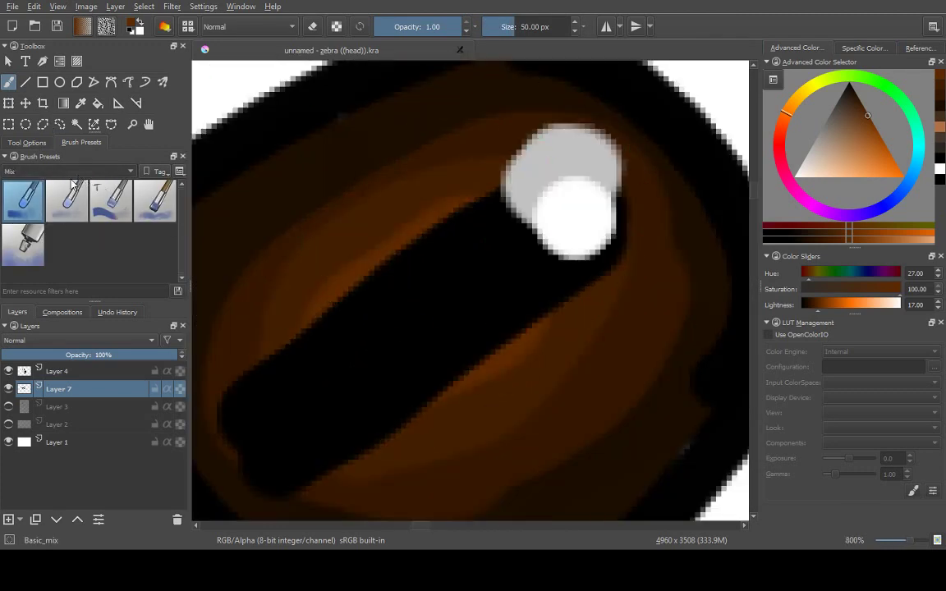
pyautogui.scroll(-1, 49, 171)
pyautogui.click(155, 201)
pyautogui.scroll(-1, 501, 320)
pyautogui.moveTo(506, 329)
pyautogui.mouseDown()
pyautogui.moveTo(397, 363)
pyautogui.moveTo(502, 359)
pyautogui.moveTo(437, 310)
pyautogui.moveTo(407, 255)
pyautogui.mouseUp()
pyautogui.scroll(-3, 406, 255)
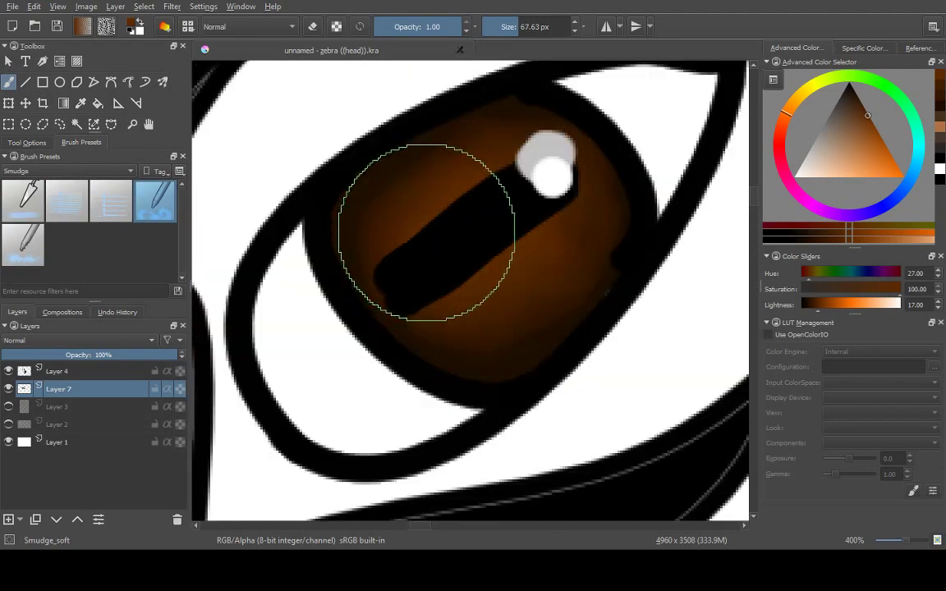
pyautogui.scroll(1, 433, 232)
pyautogui.scroll(-6, 464, 211)
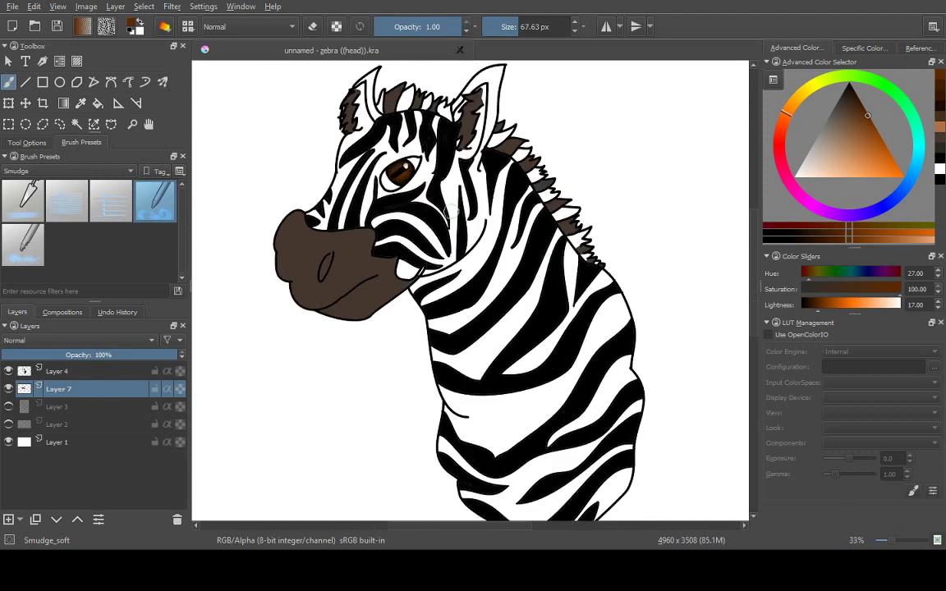
# - Paint brighter brown edges (hue 27, saturation 100, lightness 23) along both sides of the pupil with the 25 px Ink_brush_25
pyautogui.scroll(7, 414, 187)
pyautogui.scroll(-1, 70, 170)
pyautogui.click(88, 207)
pyautogui.scroll(1, 361, 258)
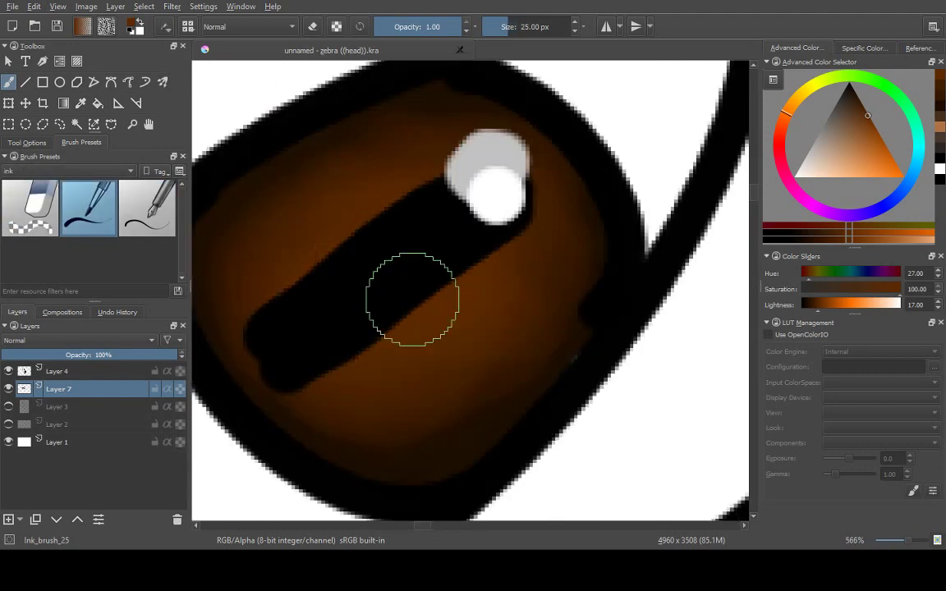
pyautogui.click(871, 120)
pyautogui.press('l')
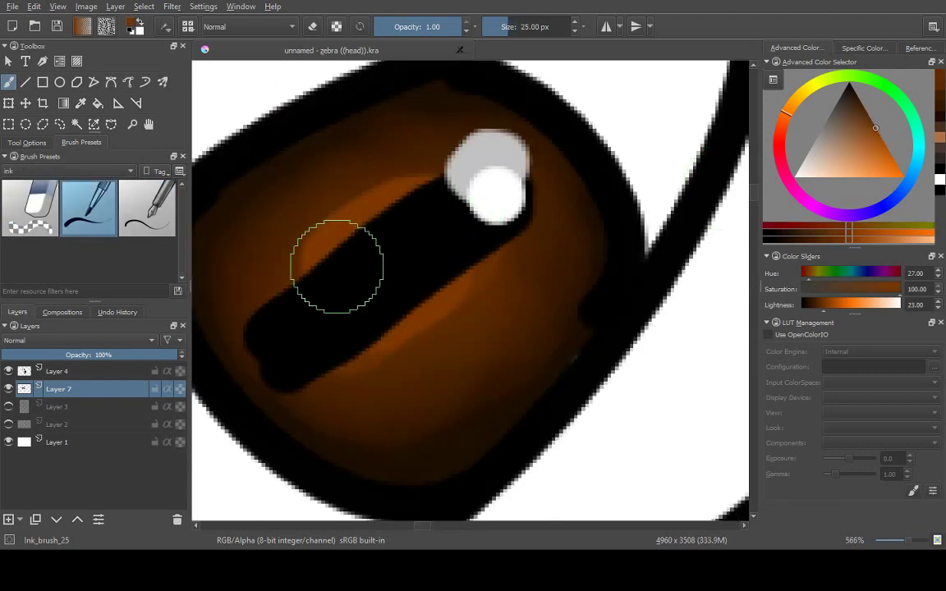
pyautogui.press('l')
# - Smudge the brighter brown edges outward into the iris with the 67.63 px Smudge_soft brush
pyautogui.scroll(1, 70, 171)
pyautogui.click(156, 201)
pyautogui.moveTo(394, 237); pyautogui.dragTo(418, 337)
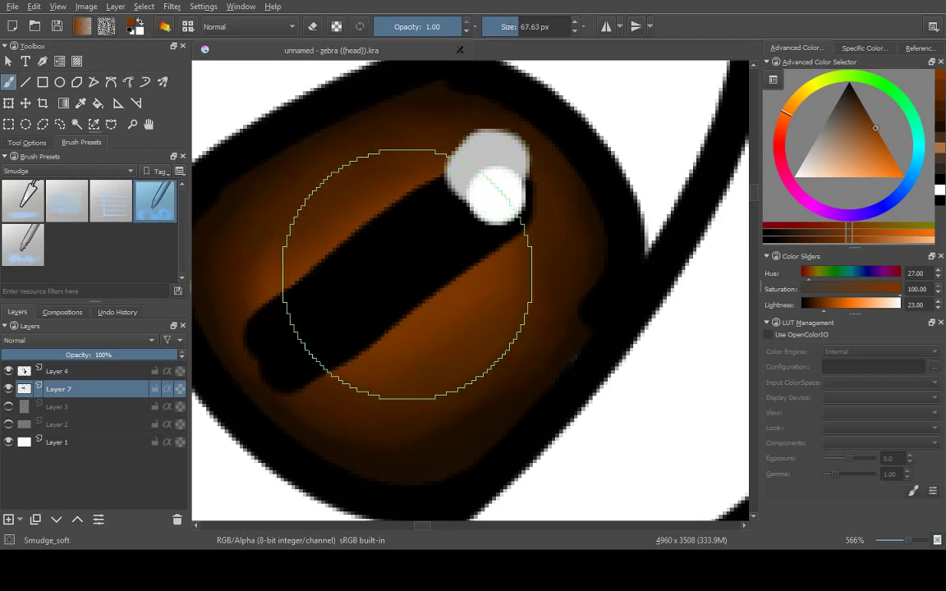
pyautogui.scroll(-5, 418, 337)
pyautogui.scroll(4, 475, 182)
pyautogui.scroll(1, 472, 230)
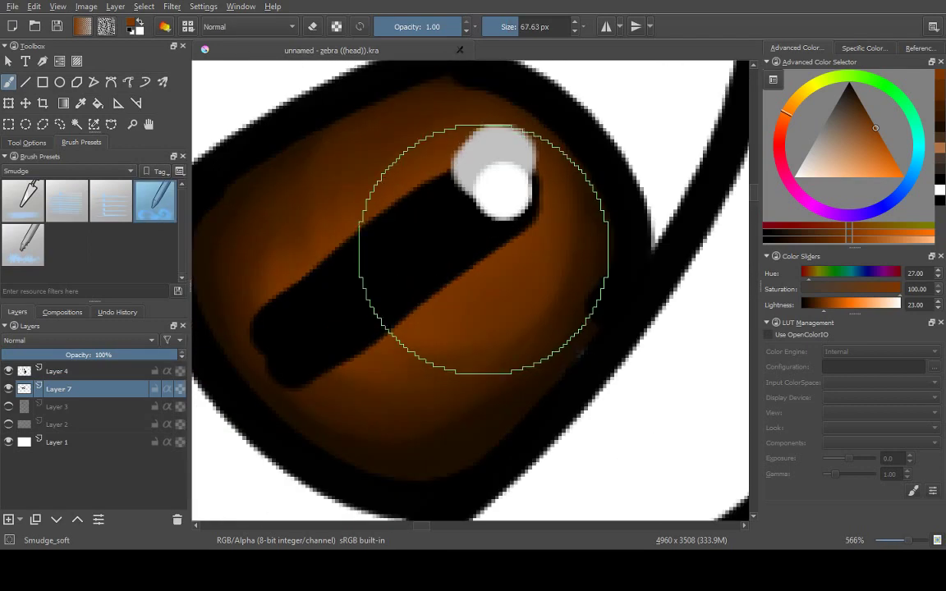
# - Try working bright orange (hue 27, saturation 100, lightness 50) around the pupil with Smudge_soft at 29.29 px
pyautogui.scroll(1, 70, 171)
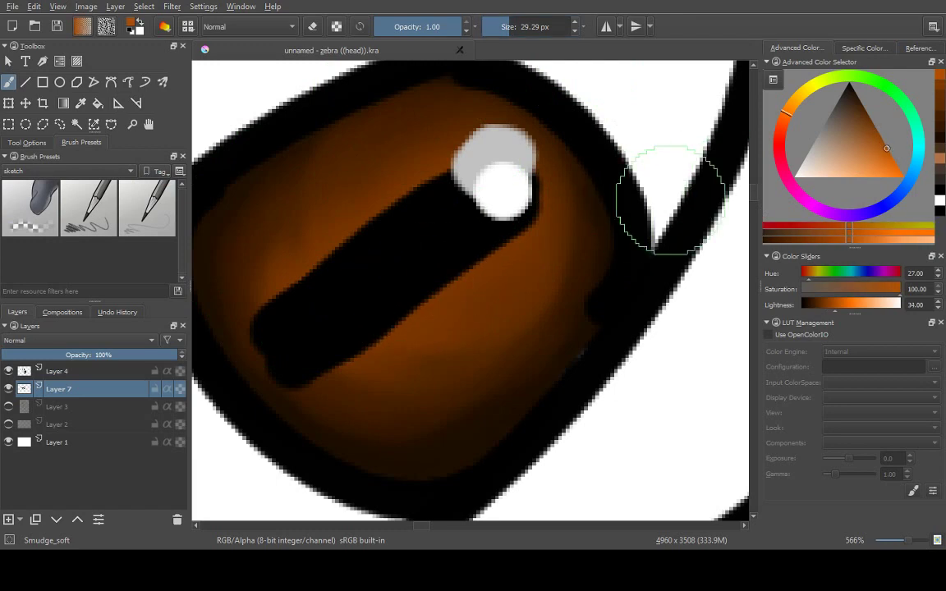
pyautogui.click(886, 149)
pyautogui.click(903, 177)
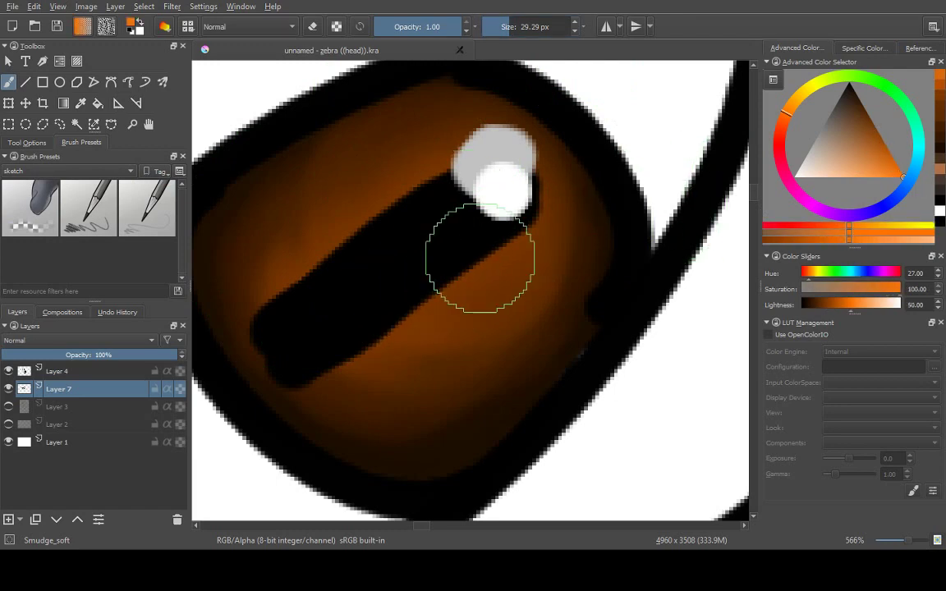
pyautogui.scroll(-2, 437, 216)
pyautogui.scroll(1, 437, 216)
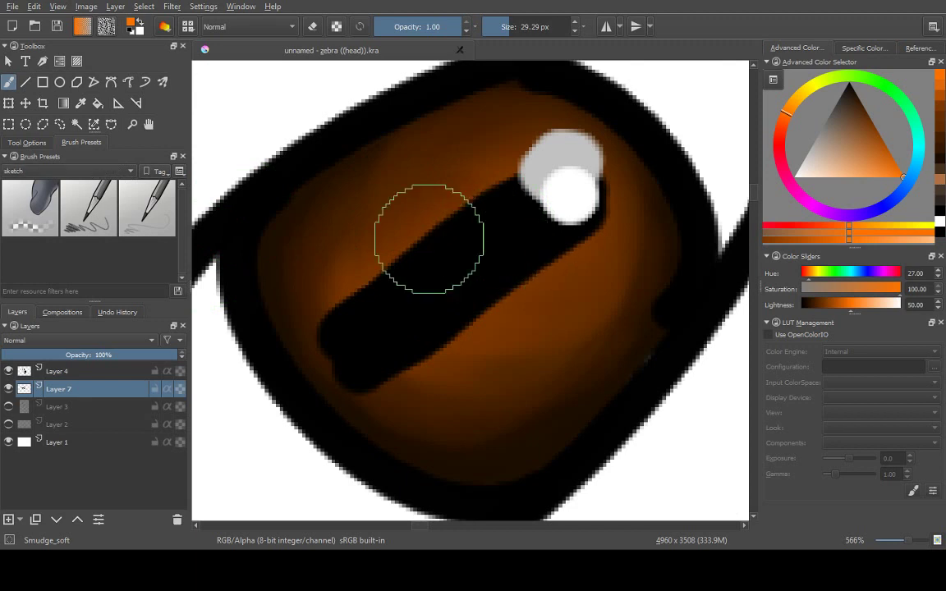
pyautogui.scroll(1, 98, 172)
pyautogui.scroll(1, 69, 173)
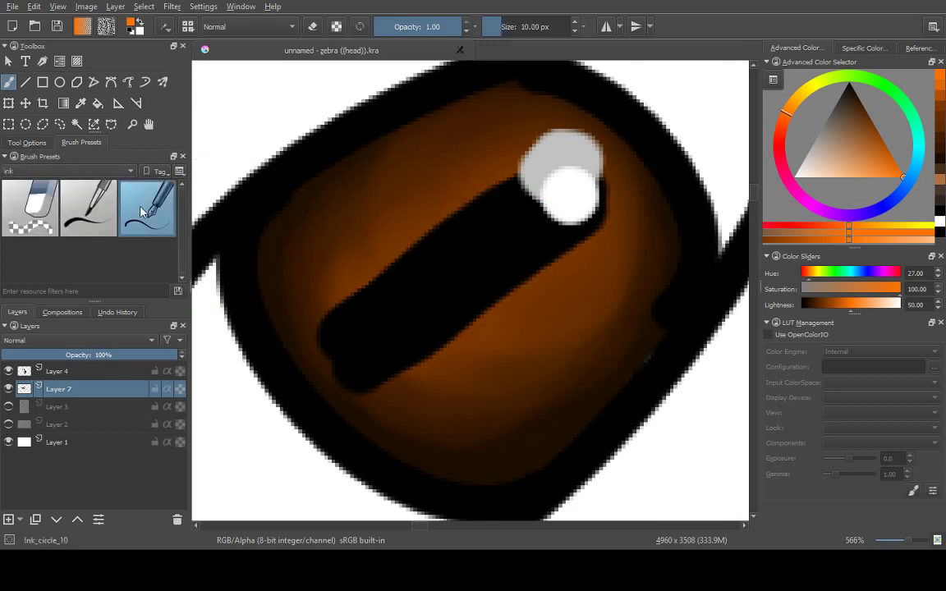
# - Paint orange bands (hue 27, saturation 100, lightness 35) along both sides of the pupil with the 25 px Ink_brush_25
pyautogui.click(88, 207)
pyautogui.click(887, 148)
pyautogui.moveTo(452, 243)
pyautogui.mouseDown()
pyautogui.moveTo(534, 230)
pyautogui.moveTo(439, 258)
pyautogui.mouseUp()
pyautogui.scroll(-4, 455, 234)
pyautogui.scroll(3, 483, 139)
pyautogui.scroll(1, 483, 140)
pyautogui.scroll(-1, 70, 170)
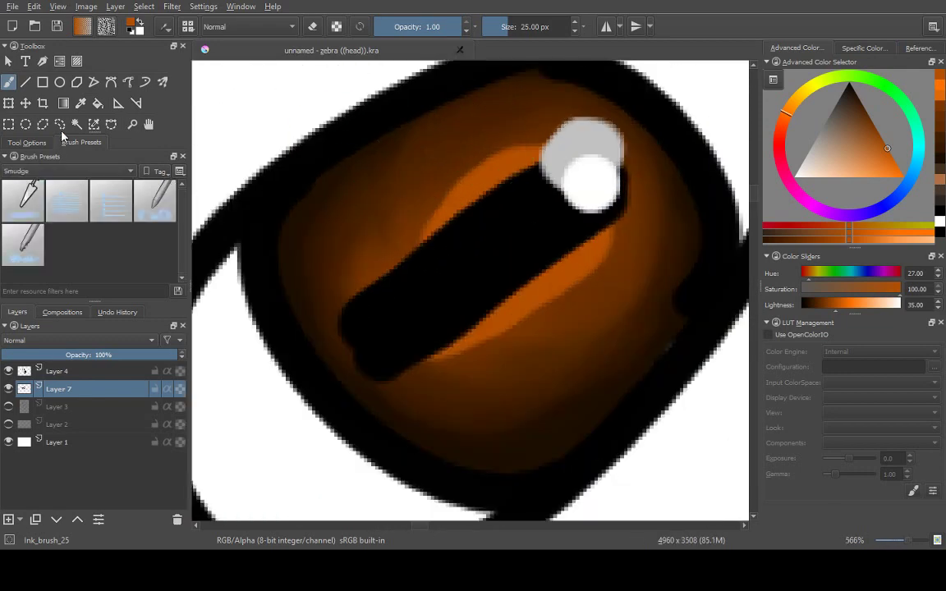
# - Blend the orange bands smoothly into the iris with Smudge_soft at 67.63 px
pyautogui.click(155, 199)
pyautogui.scroll(-9, 493, 229)
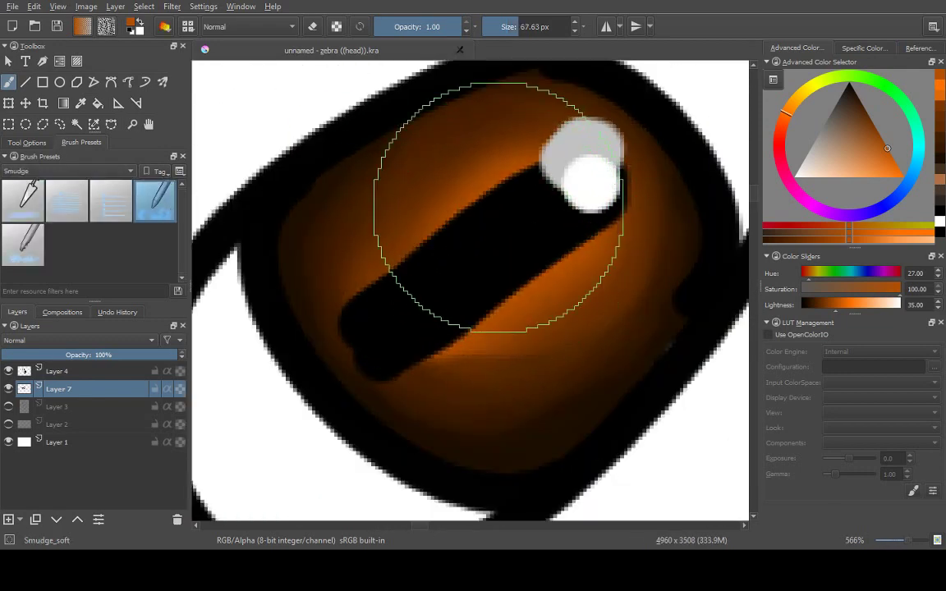
pyautogui.scroll(7, 484, 189)
pyautogui.scroll(-7, 459, 238)
pyautogui.scroll(6, 449, 265)
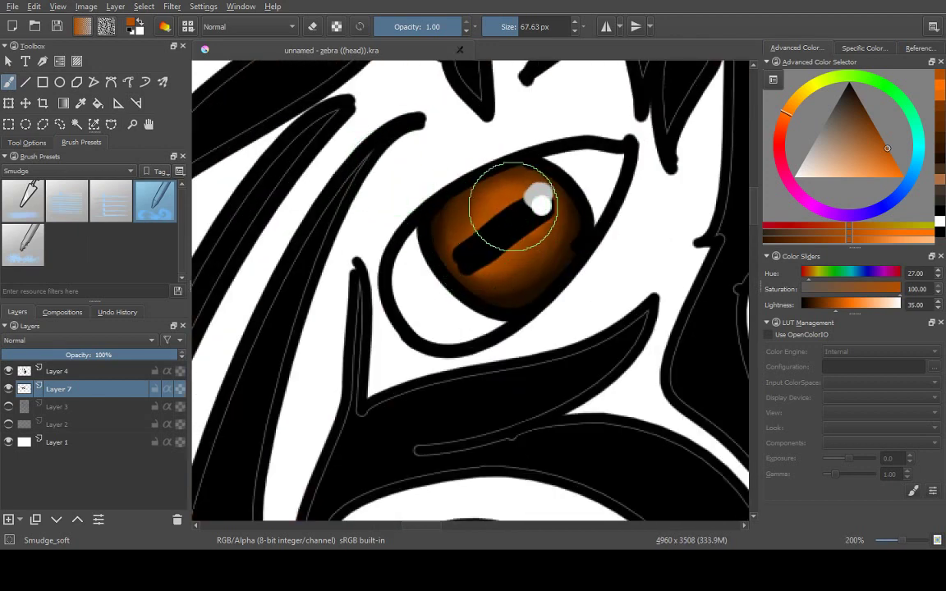
# - Choose the 50 px Fill_circle paint brush, undo a test stroke on the muzzle, and sample the muzzle's greyish brown
pyautogui.scroll(-6, 490, 243)
pyautogui.scroll(5, 460, 256)
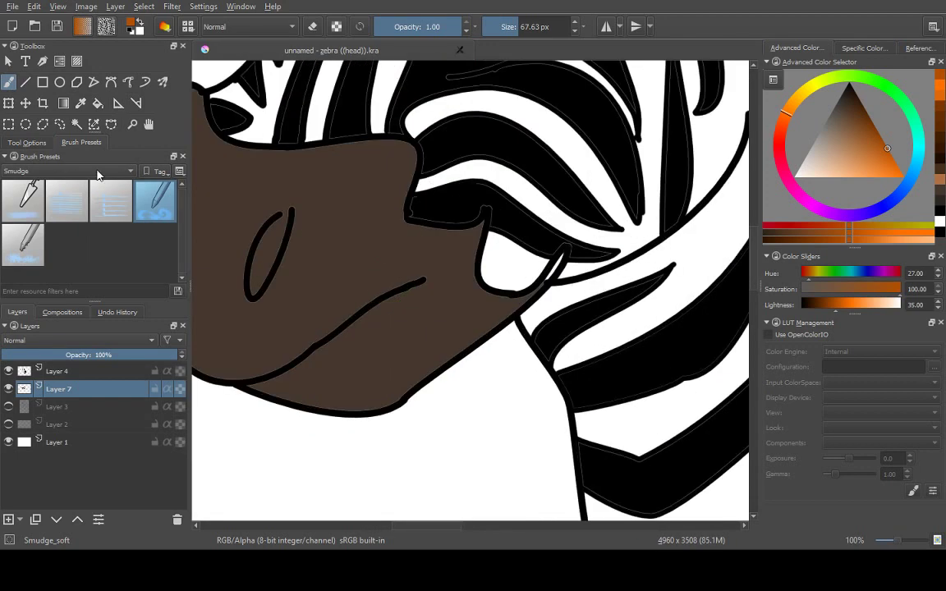
pyautogui.click(111, 201)
pyautogui.moveTo(217, 308); pyautogui.dragTo(374, 160)
pyautogui.hotkey('ctrl', 'z')
pyautogui.scroll(-2, 295, 249)
pyautogui.keyDown('ctrl'); pyautogui.click(274, 143); pyautogui.keyUp('ctrl')
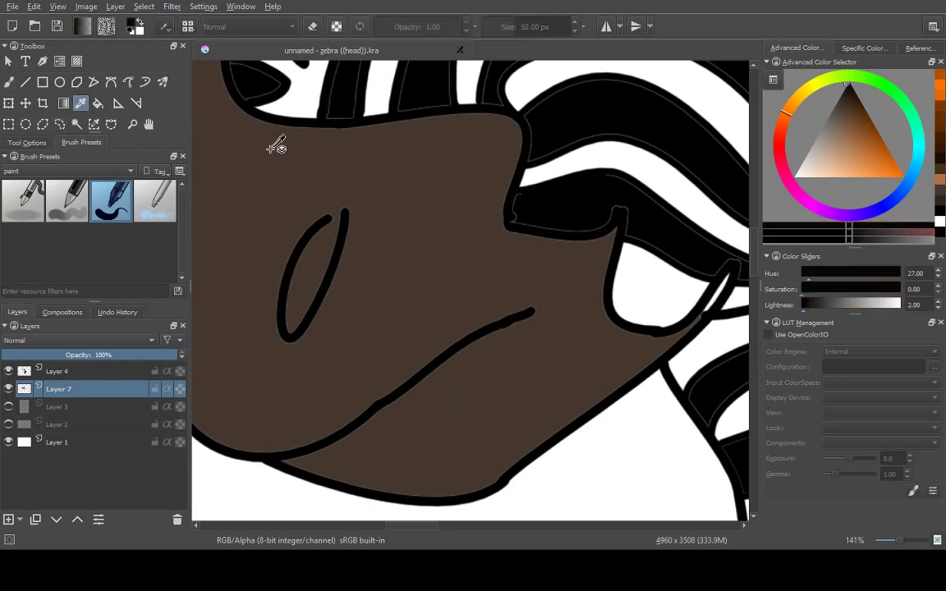
pyautogui.scroll(-2, 403, 353)
pyautogui.scroll(5, 295, 345)
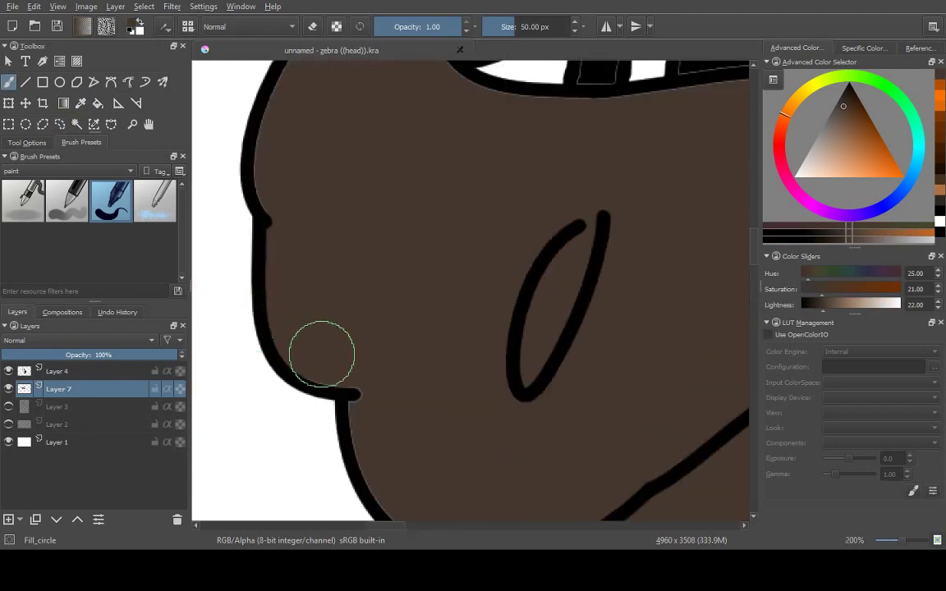
# - Fill the nostril with very dark brown (hue 25, saturation 100, lightness 5) using Fill_circle at 15.27 px
pyautogui.click(942, 177)
pyautogui.moveTo(448, 271); pyautogui.dragTo(475, 317)
pyautogui.press('[')
pyautogui.press('[')
pyautogui.press('[')
pyautogui.press('[')
pyautogui.press('[')
pyautogui.moveTo(539, 190); pyautogui.dragTo(488, 246)
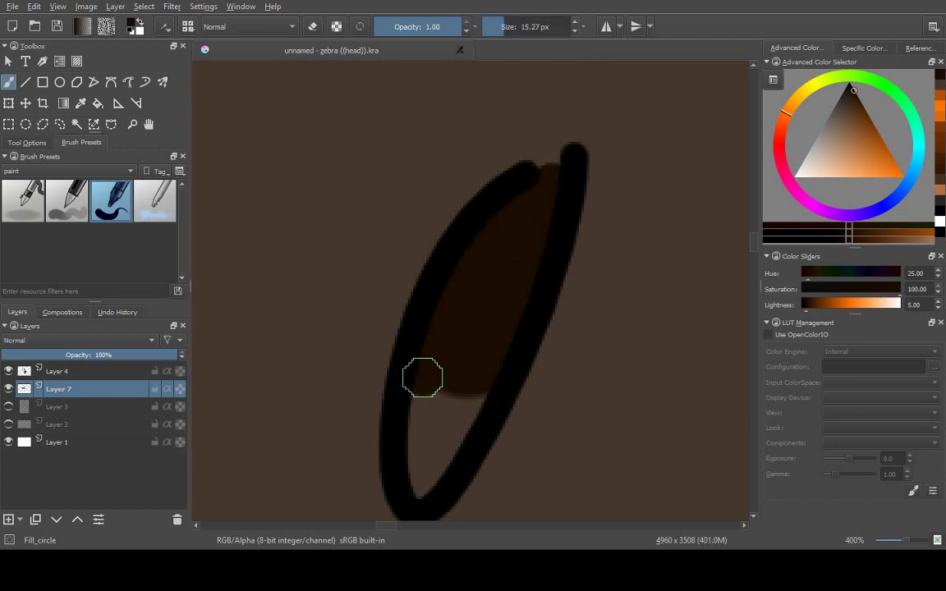
pyautogui.moveTo(422, 377); pyautogui.dragTo(437, 445)
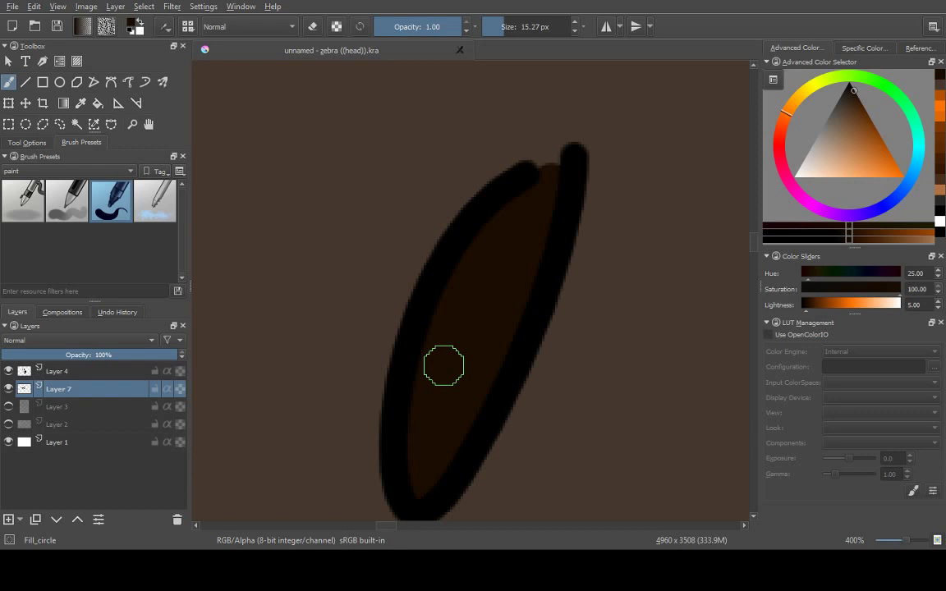
# - Sample the muzzle's greyish brown and touch up the seams along its upper and cheek-side outline at 36.20 px
pyautogui.scroll(-4, 443, 365)
pyautogui.scroll(3, 219, 185)
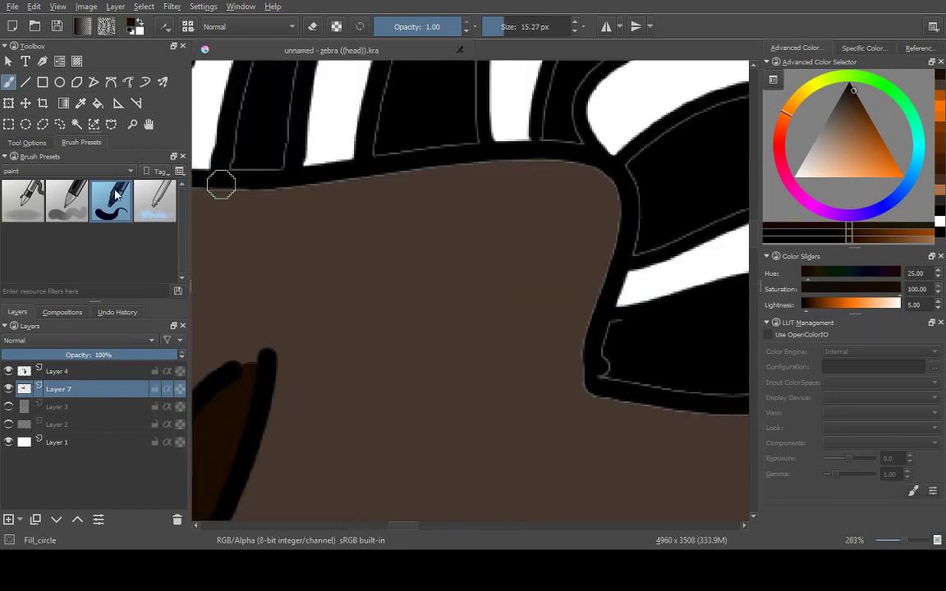
pyautogui.press(']')
pyautogui.press(']')
pyautogui.press(']')
pyautogui.press(']')
pyautogui.keyDown('ctrl'); pyautogui.click(283, 225); pyautogui.keyUp('ctrl')
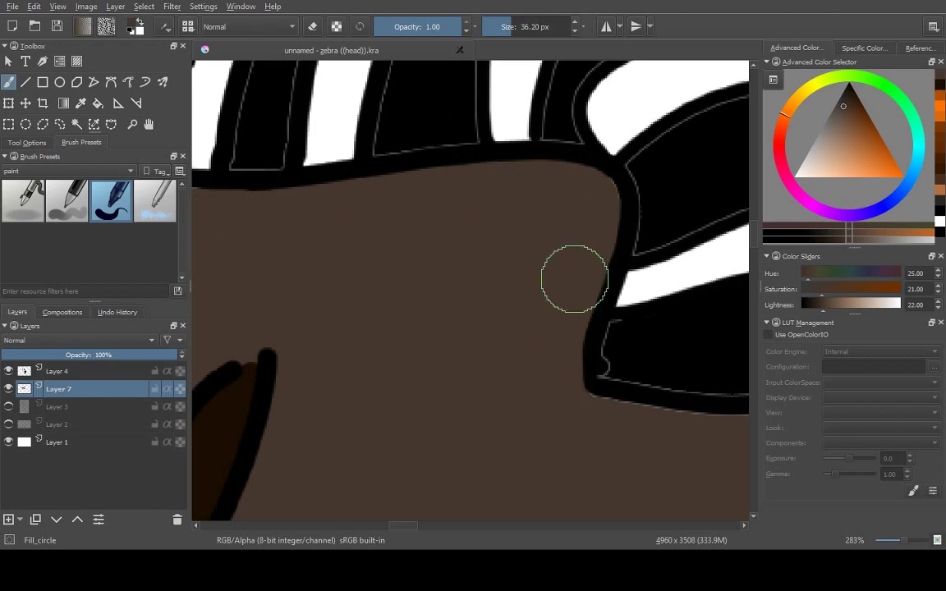
pyautogui.press('6')
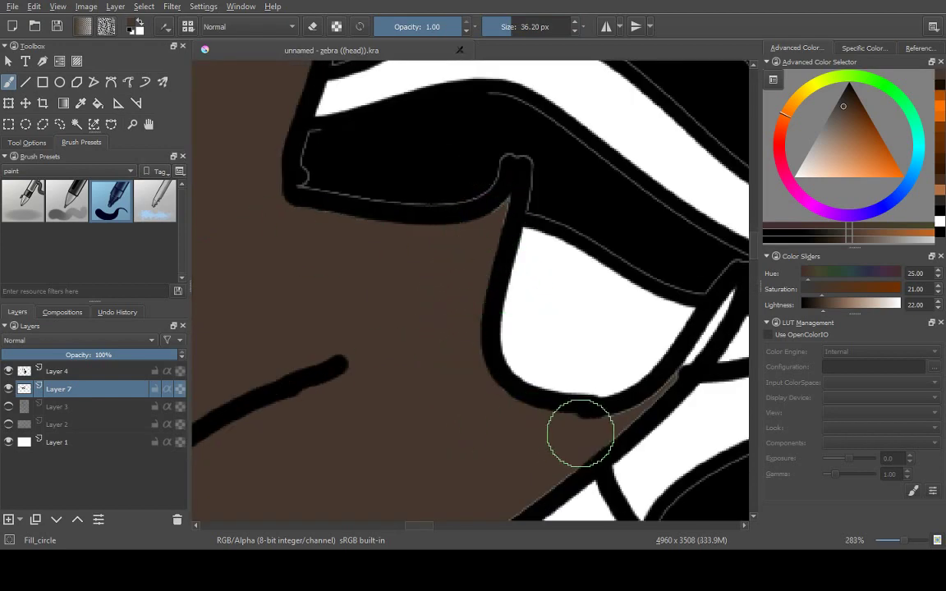
pyautogui.moveTo(494, 228)
pyautogui.mouseDown()
pyautogui.moveTo(639, 358)
pyautogui.moveTo(623, 274)
pyautogui.moveTo(585, 270)
pyautogui.mouseUp()
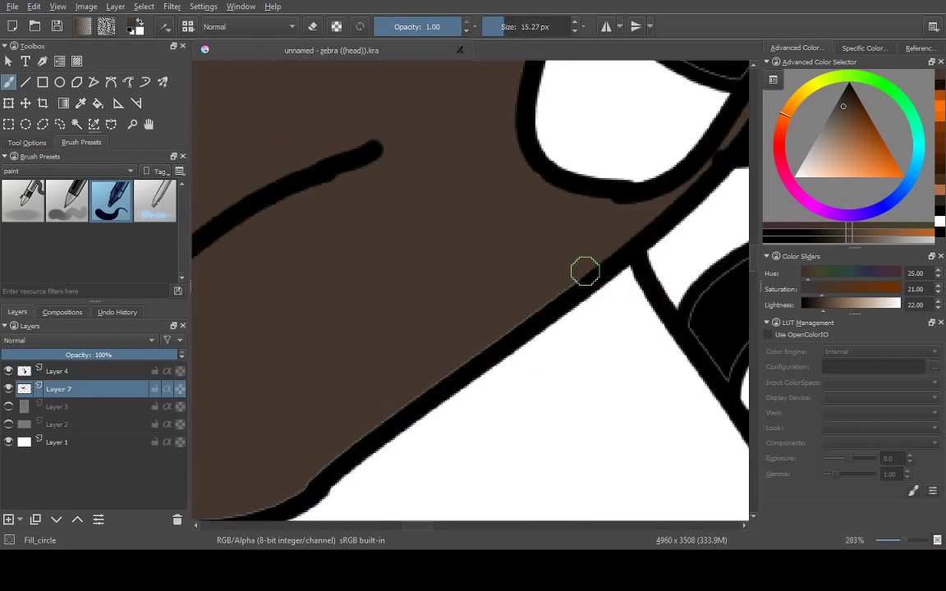
# - Paint over the pale seams along the chin, lower jaw and front nose outline with greyish brown at 15.27 px
pyautogui.moveTo(434, 335); pyautogui.dragTo(483, 386)
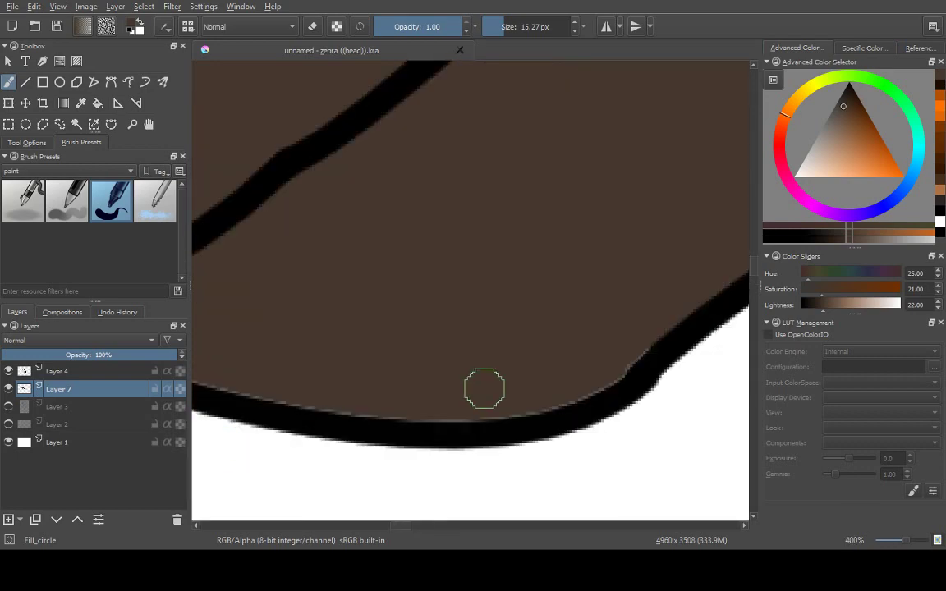
pyautogui.moveTo(445, 414); pyautogui.dragTo(610, 399)
pyautogui.moveTo(357, 150); pyautogui.dragTo(558, 82)
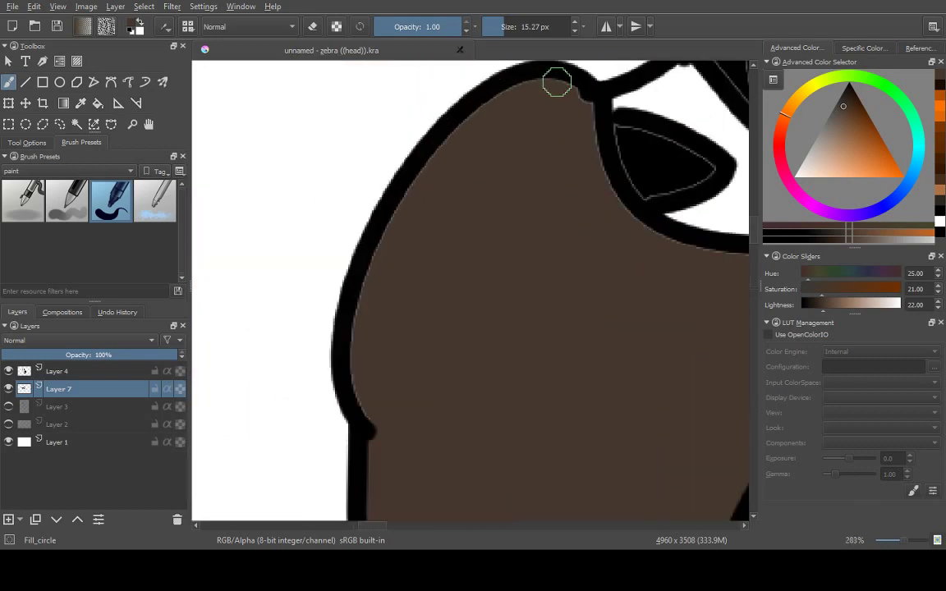
pyautogui.moveTo(352, 336); pyautogui.dragTo(357, 104)
pyautogui.press('2')
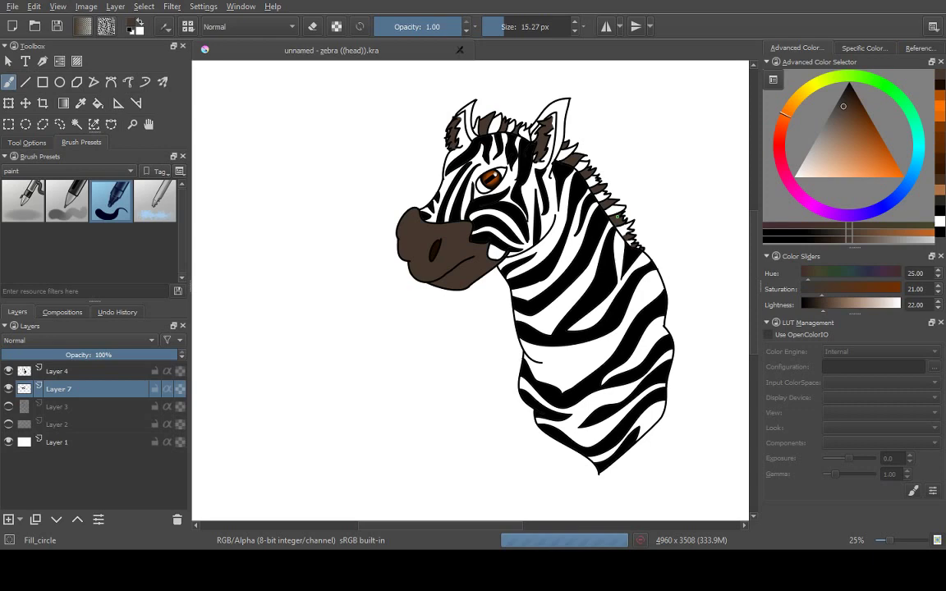
# - Sample the black and paint over the grey seams inside the first long face stripe behind the nose at 15.27 px
pyautogui.scroll(6, 475, 274)
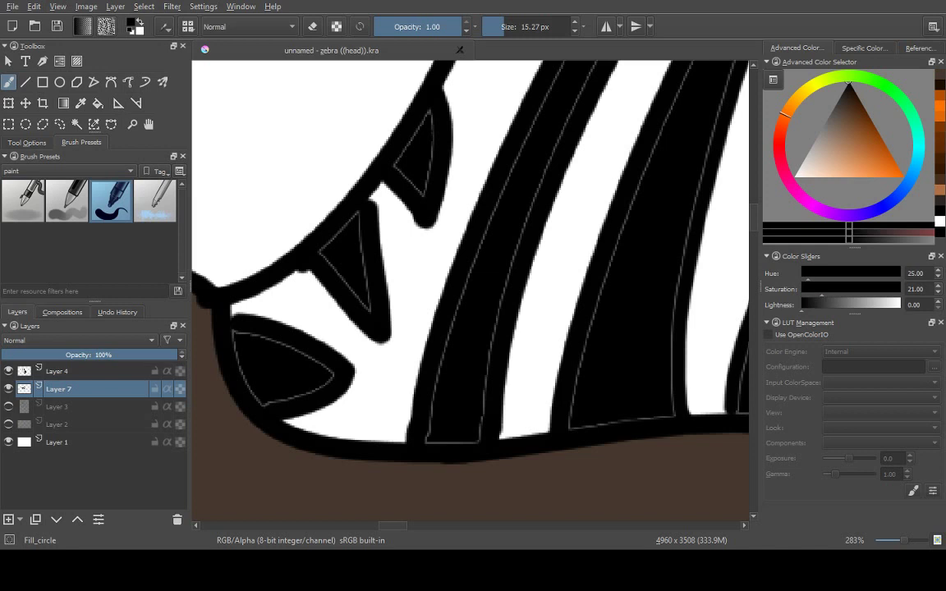
pyautogui.scroll(2, 490, 297)
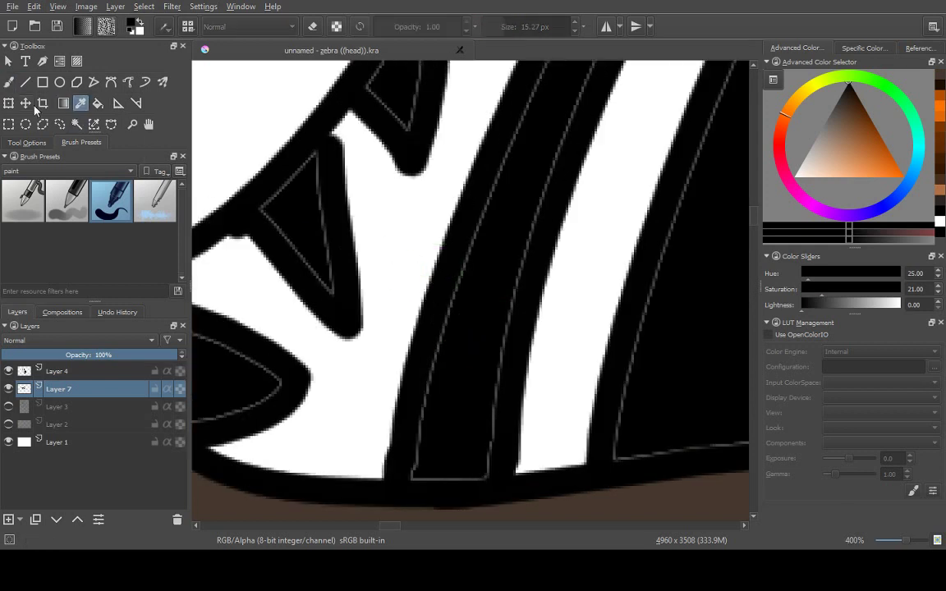
pyautogui.moveTo(418, 428); pyautogui.dragTo(392, 459)
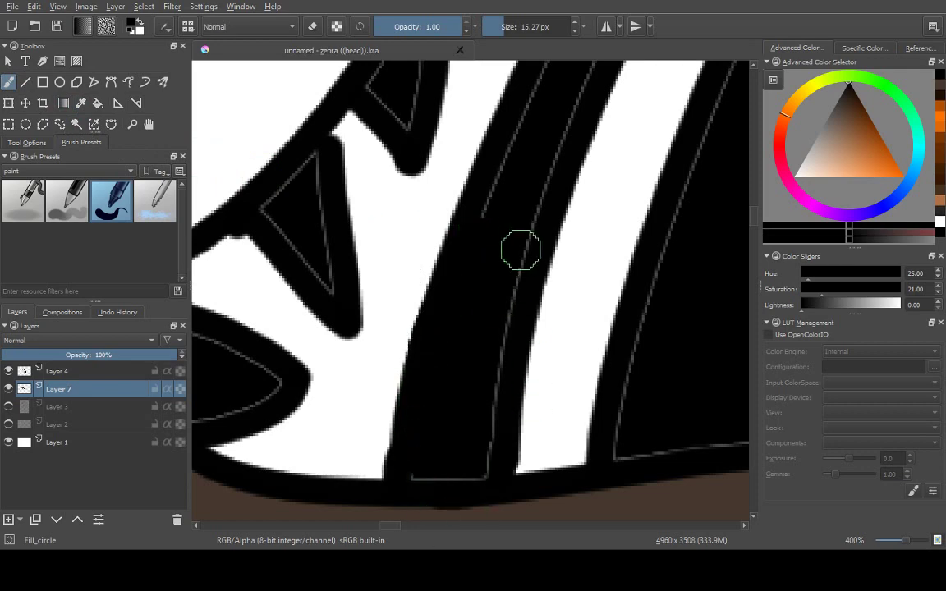
pyautogui.scroll(-4, 488, 456)
pyautogui.scroll(2, 605, 157)
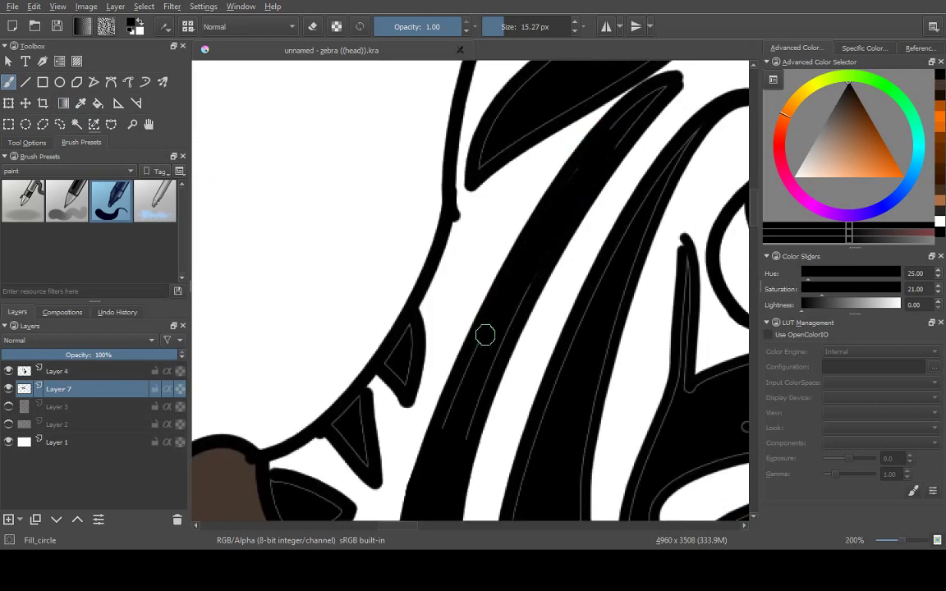
pyautogui.scroll(-2, 520, 316)
pyautogui.scroll(3, 446, 432)
pyautogui.scroll(-3, 680, 205)
pyautogui.scroll(1, 666, 154)
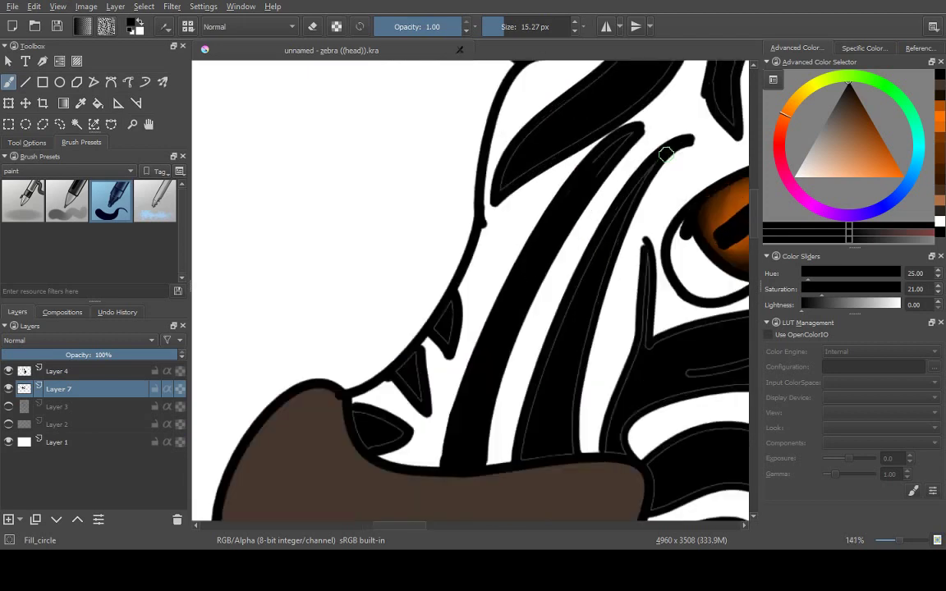
# - Paint over the grey seams inside the second long face stripe, in front of the eye, in black
pyautogui.scroll(3, 666, 154)
pyautogui.scroll(-2, 602, 219)
pyautogui.scroll(1, 473, 388)
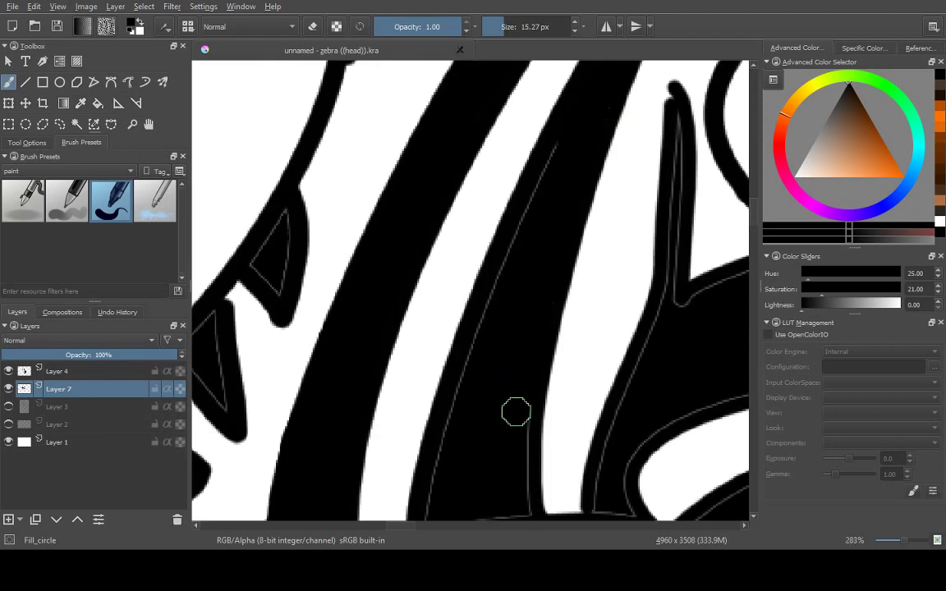
pyautogui.scroll(-3, 516, 412)
pyautogui.scroll(1, 513, 401)
pyautogui.scroll(-3, 450, 412)
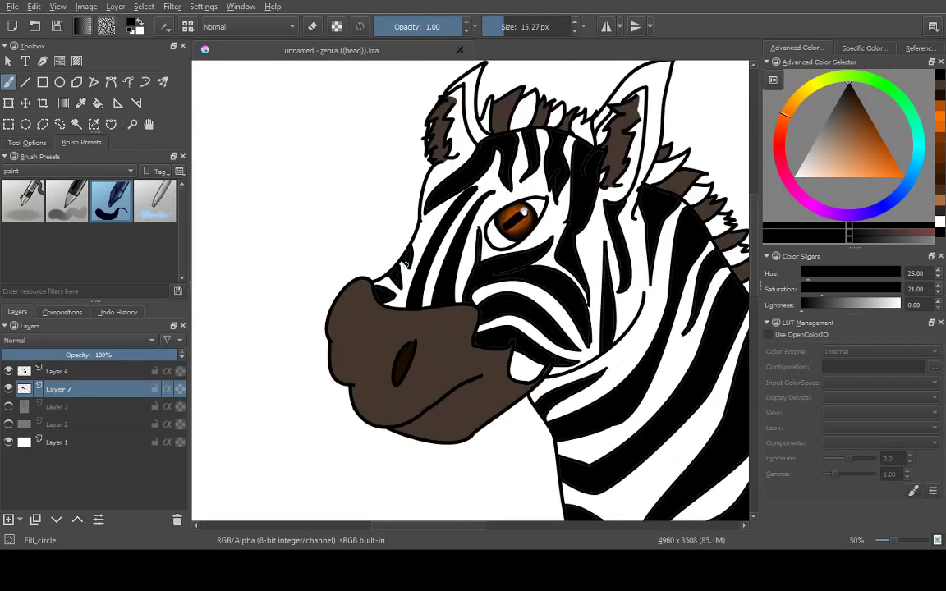
# - Paint over the grey seams inside the small black stripes on the bridge of the nose
pyautogui.scroll(5, 404, 265)
pyautogui.scroll(2, 312, 494)
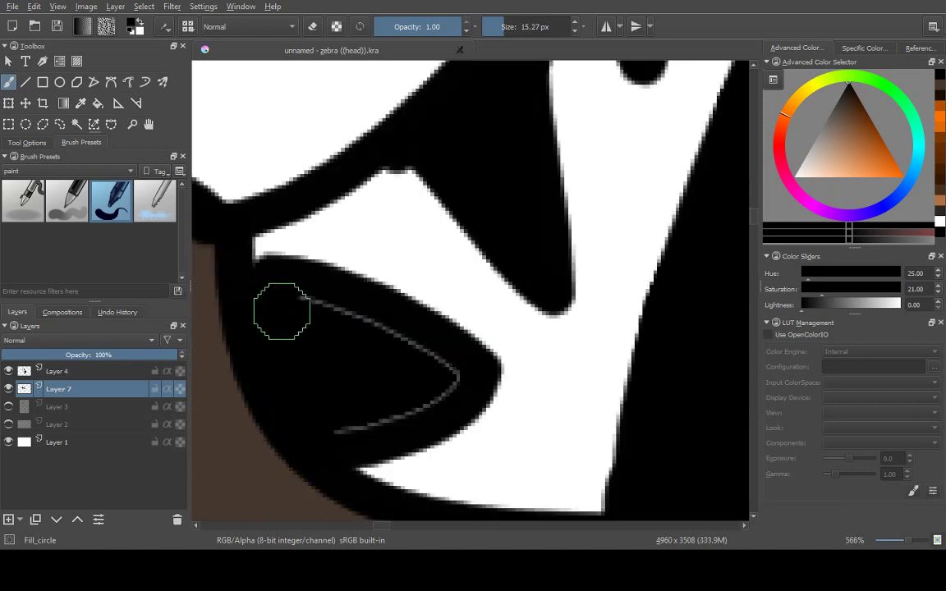
pyautogui.scroll(-5, 332, 422)
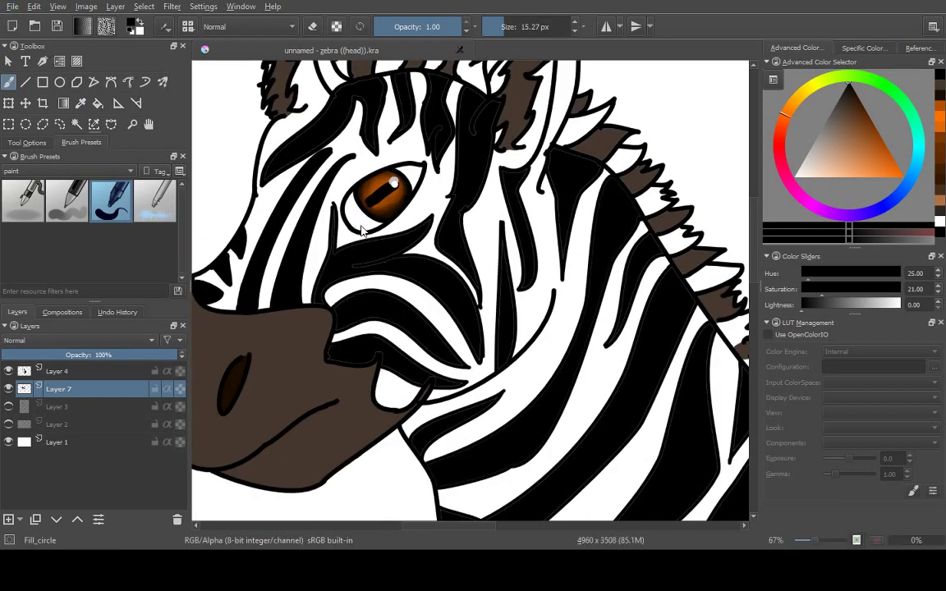
pyautogui.scroll(4, 361, 230)
pyautogui.scroll(-8, 361, 230)
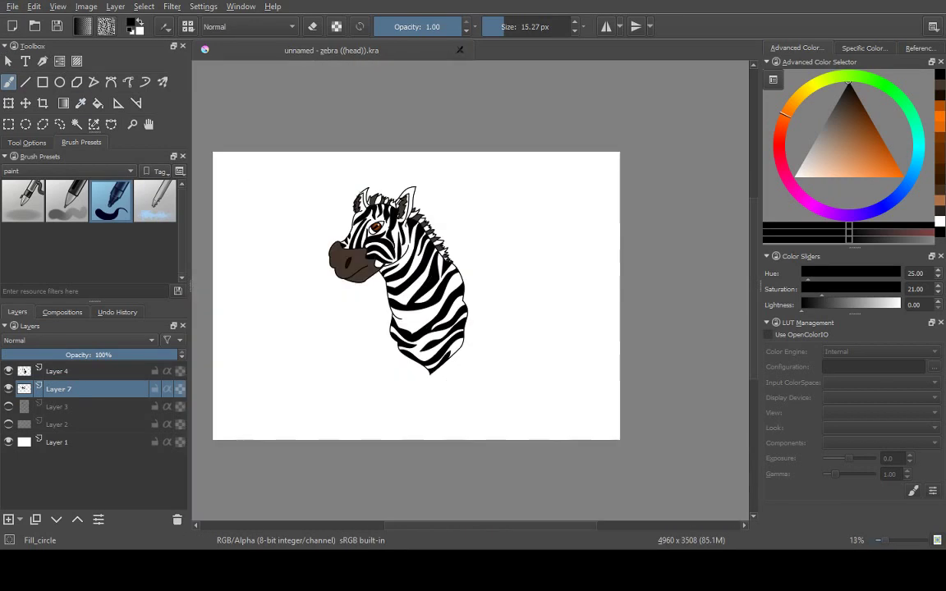
pyautogui.scroll(3, 358, 220)
pyautogui.scroll(1, 361, 230)
pyautogui.scroll(-1, 362, 230)
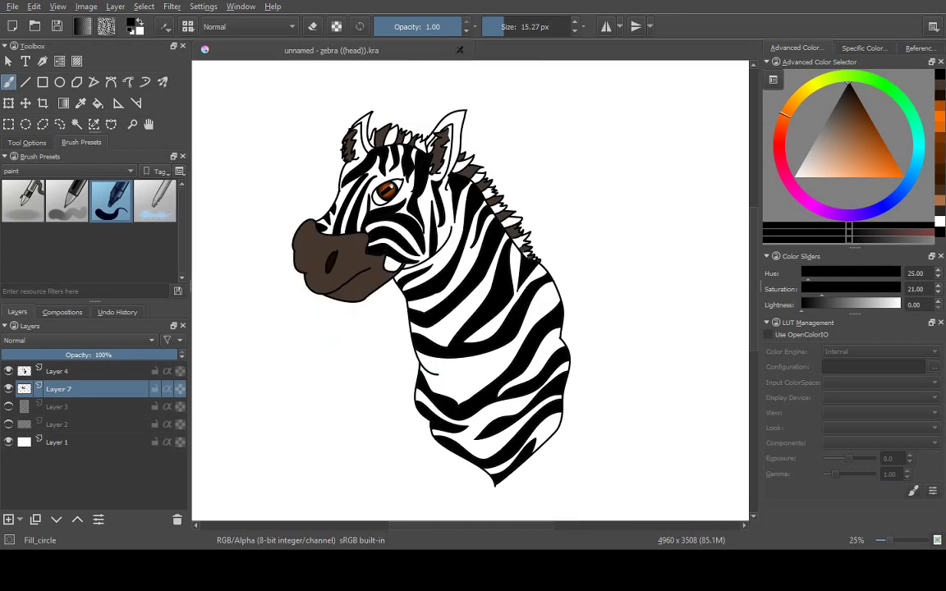